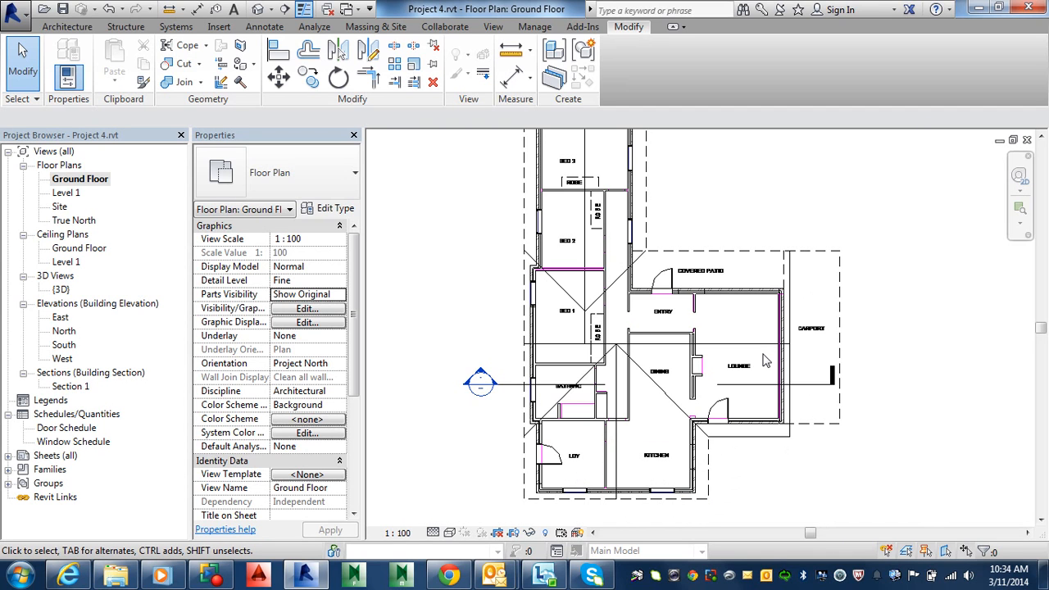
Start a Roof by Footprint and choose not to save at the save reminder
middle_drag(766, 361, 760, 425)
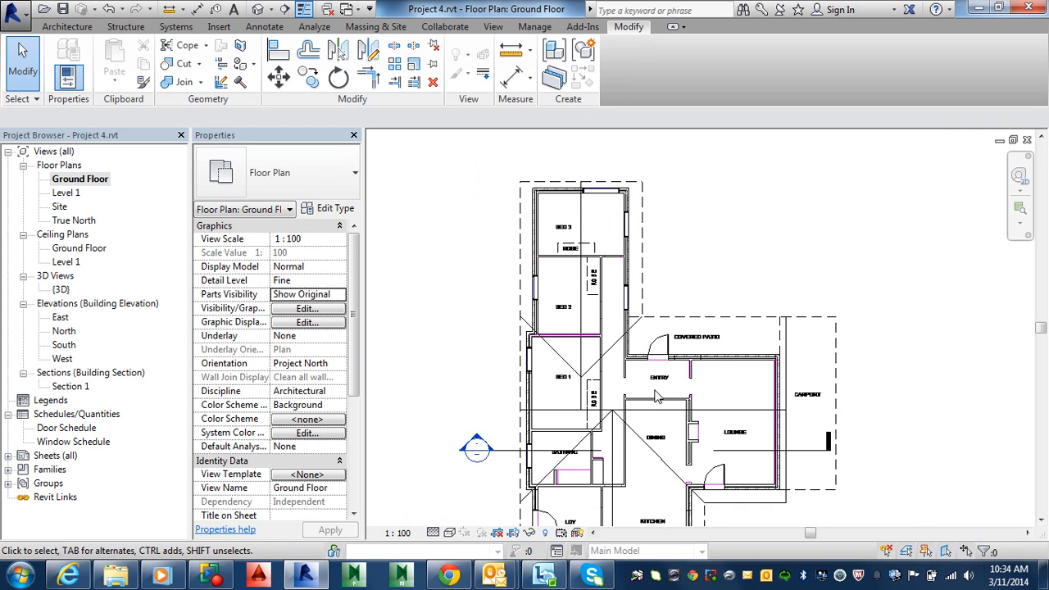
middle_drag(656, 398, 654, 347)
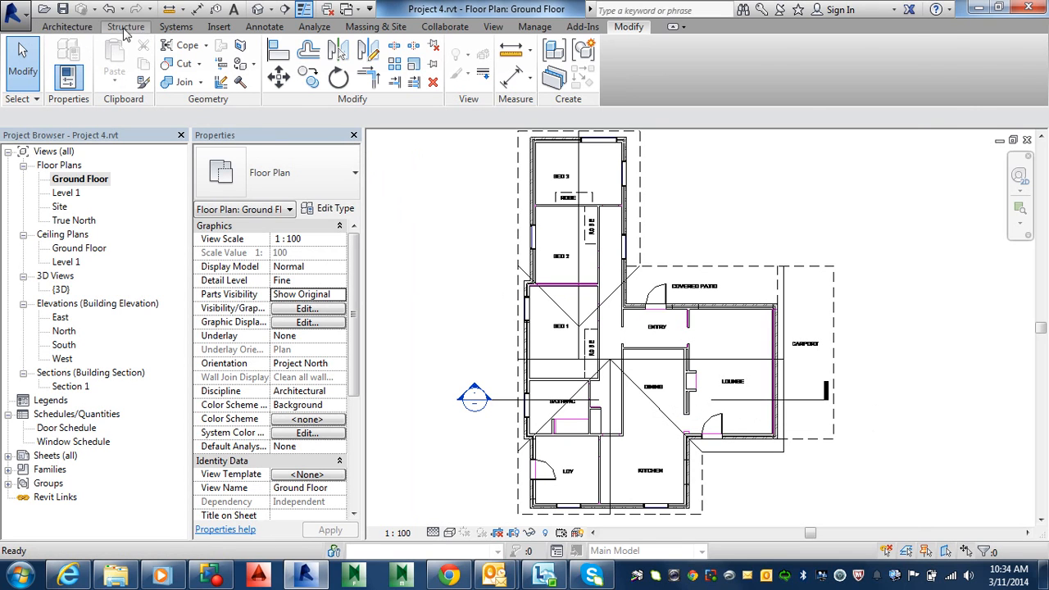
click(72, 27)
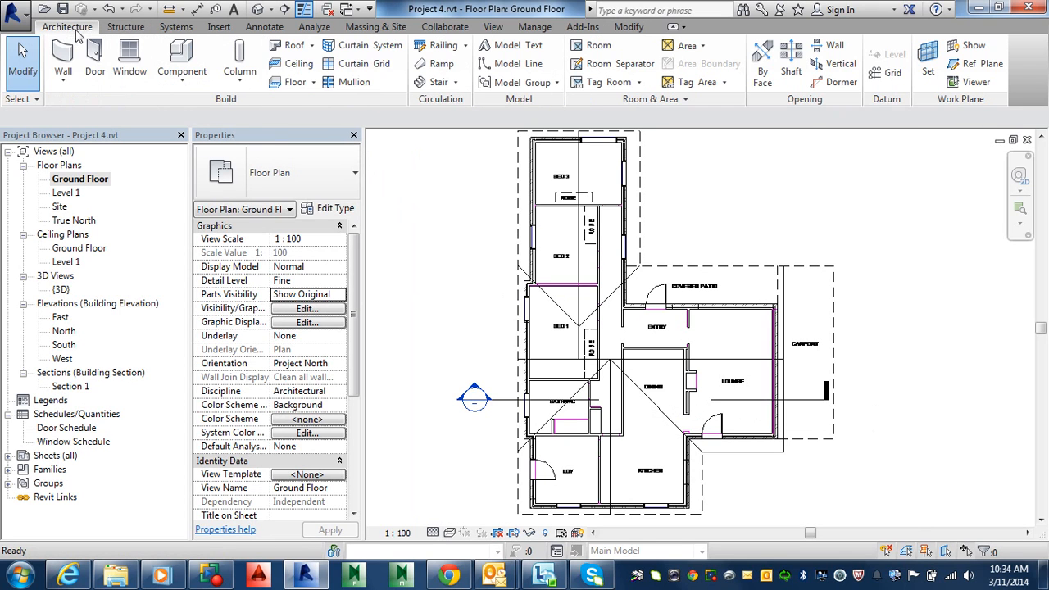
click(311, 47)
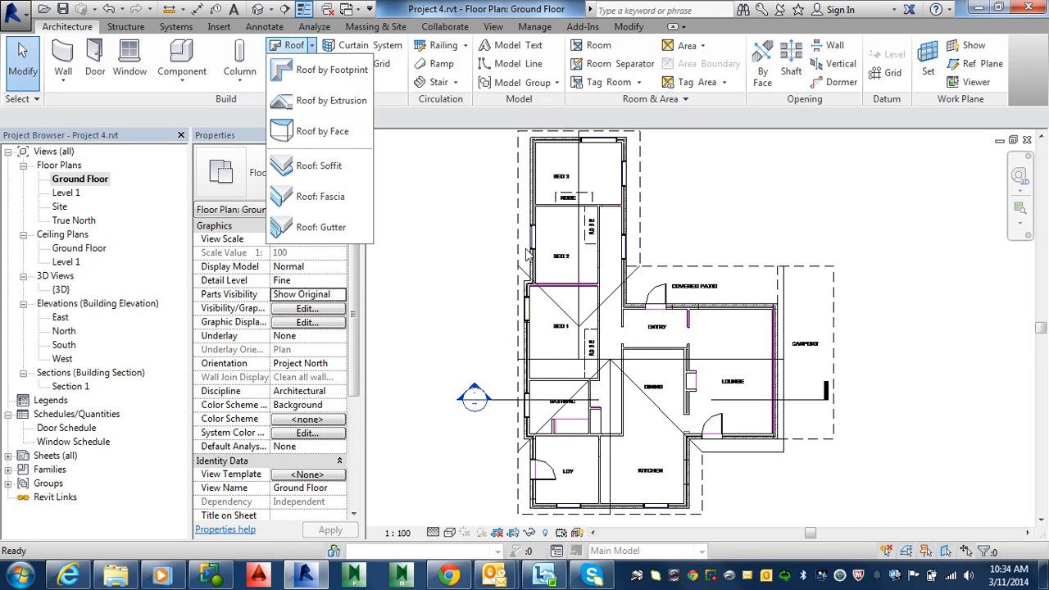
click(343, 72)
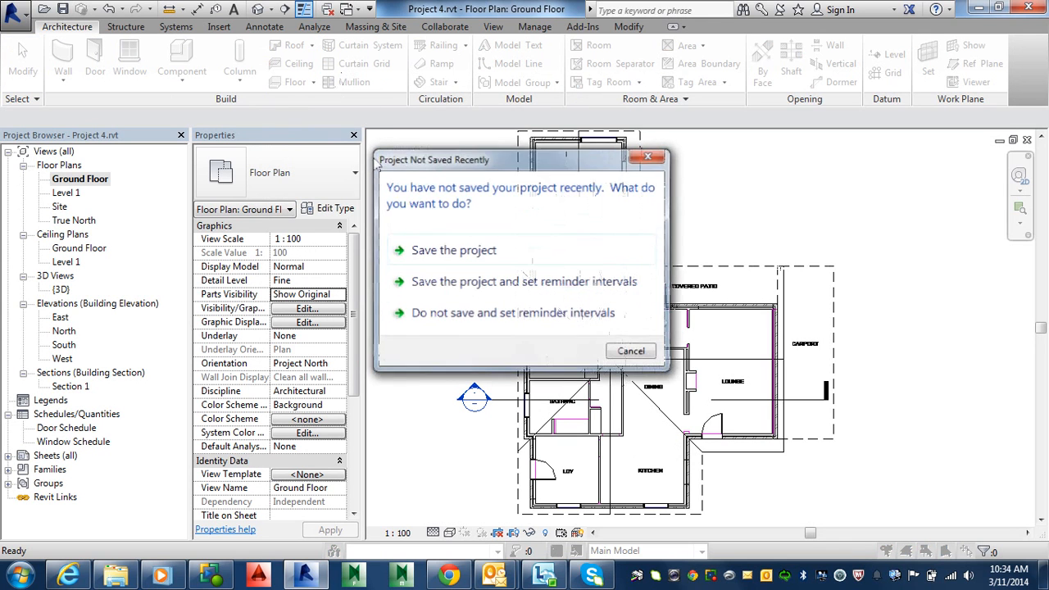
click(513, 312)
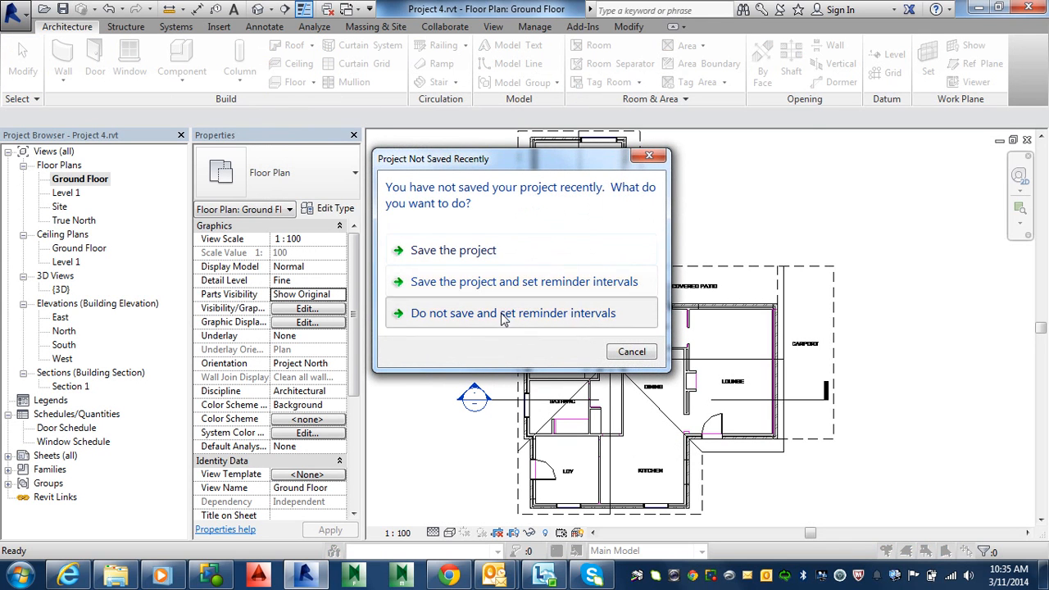
click(712, 478)
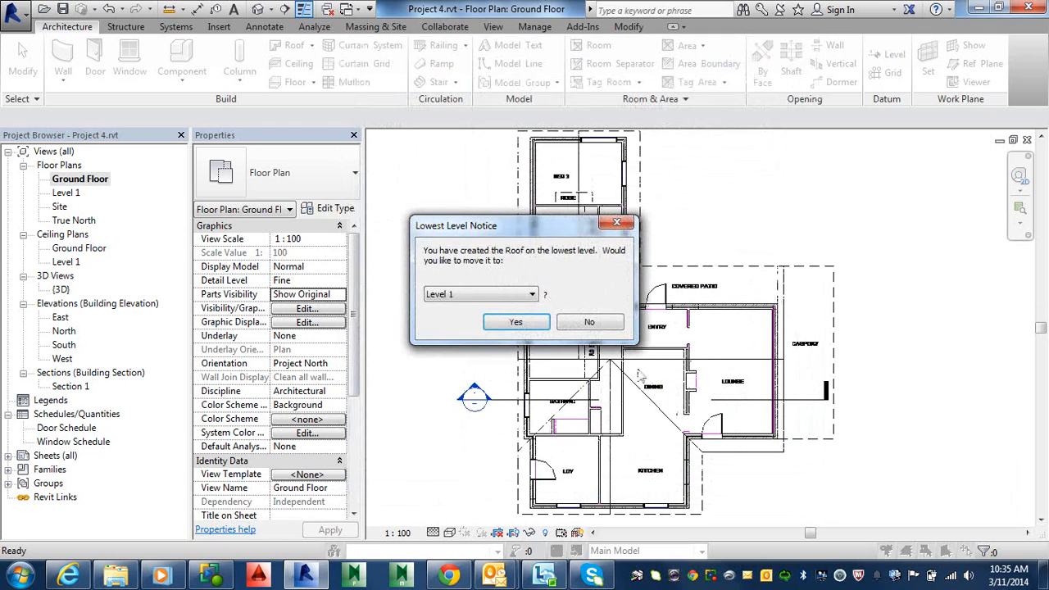
Place the roof on Level 1 and set its type to Basic Roof Generic - 125mm
click(516, 322)
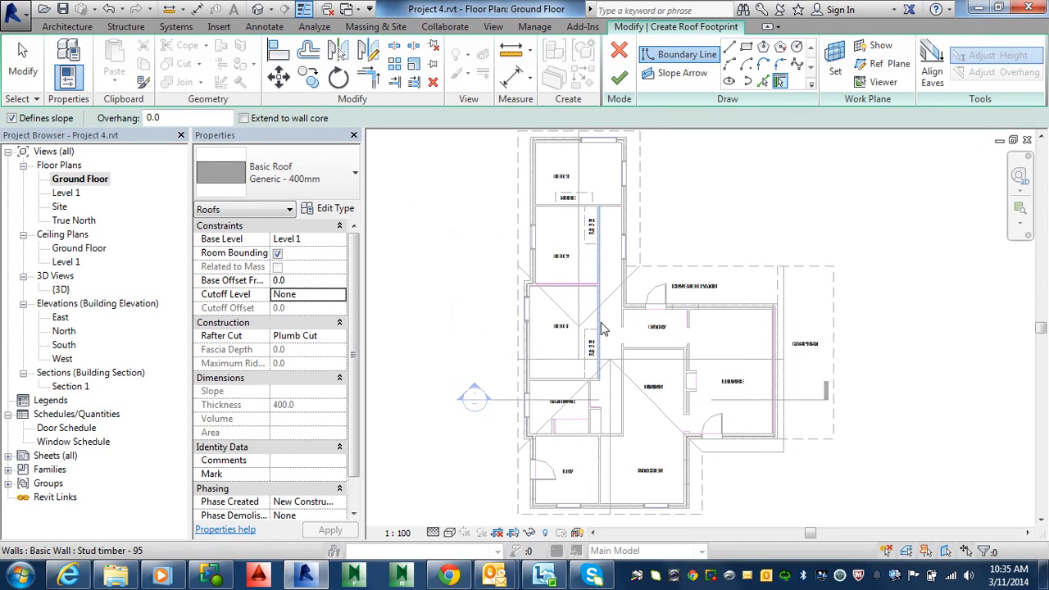
middle_drag(622, 336, 596, 357)
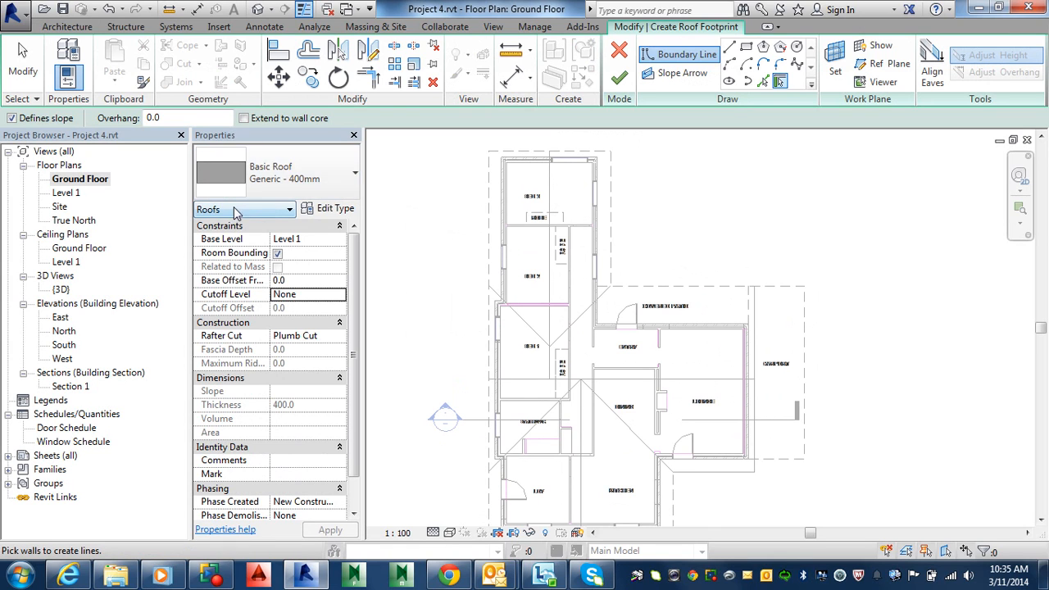
click(356, 185)
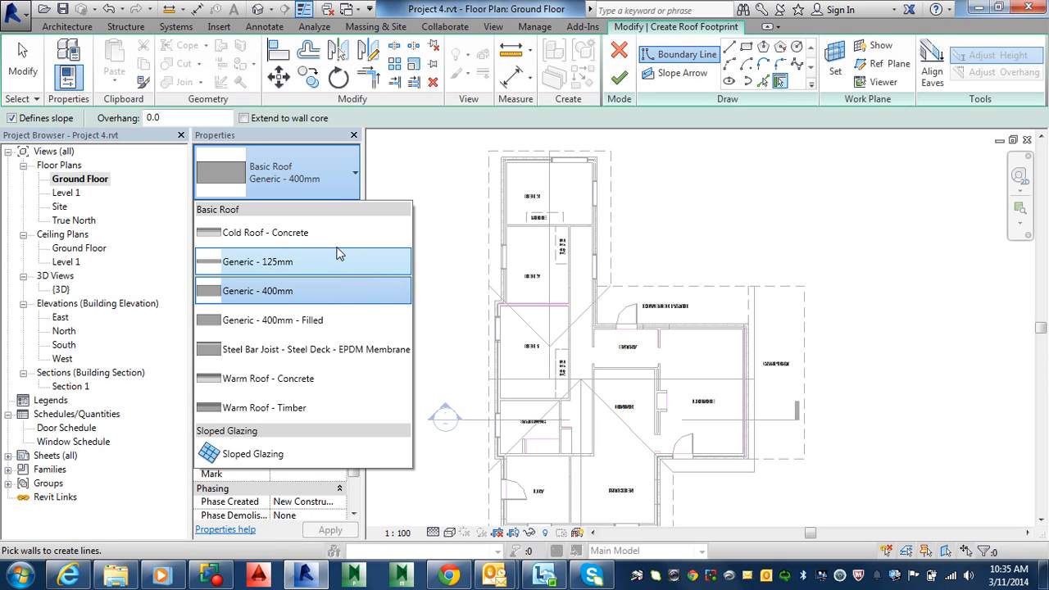
click(311, 268)
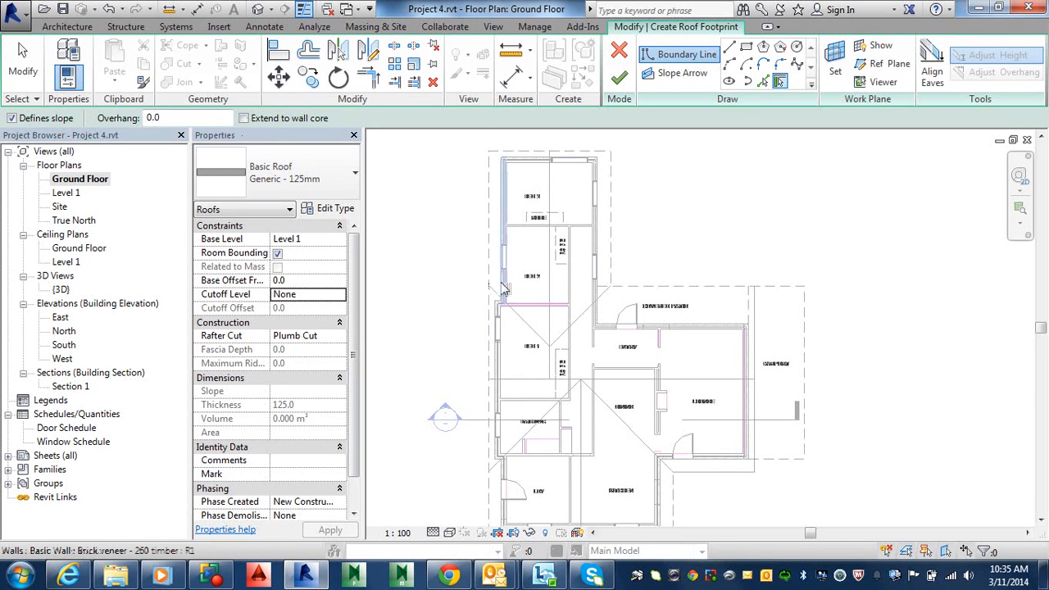
Switch to picking walls and pick the west wall, bedroom wing east wall and patio north wall as roof boundary lines
scroll(503, 242, up, 4)
scroll(504, 244, up, 1)
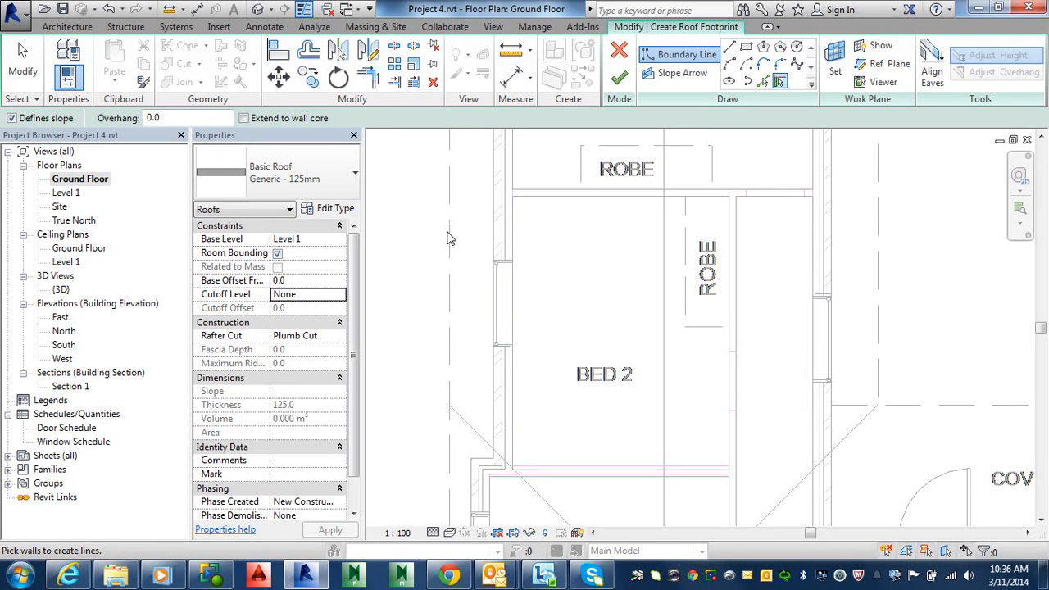
scroll(518, 363, down, 4)
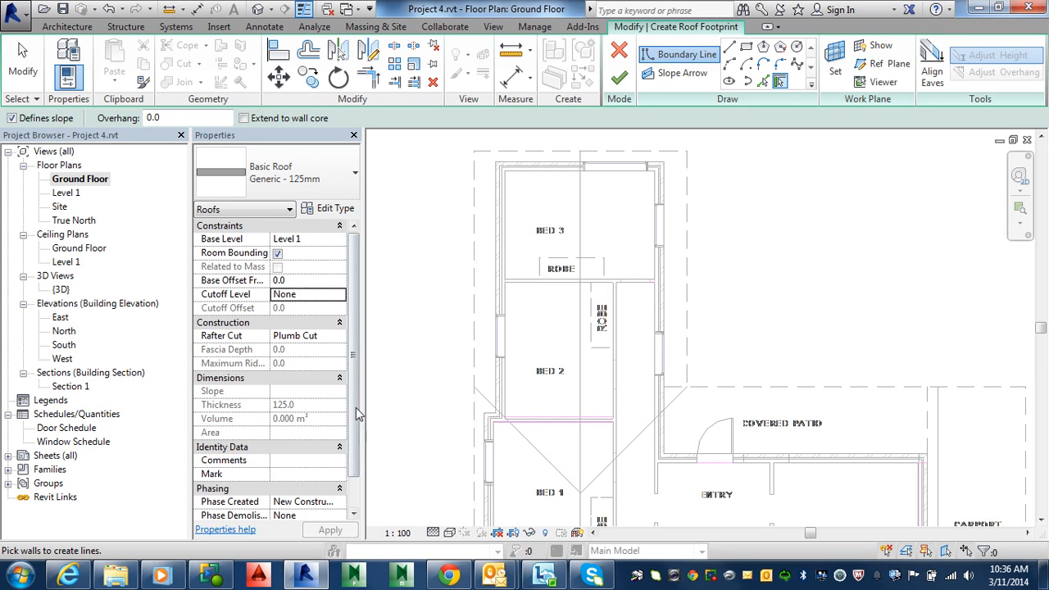
drag(354, 341, 350, 397)
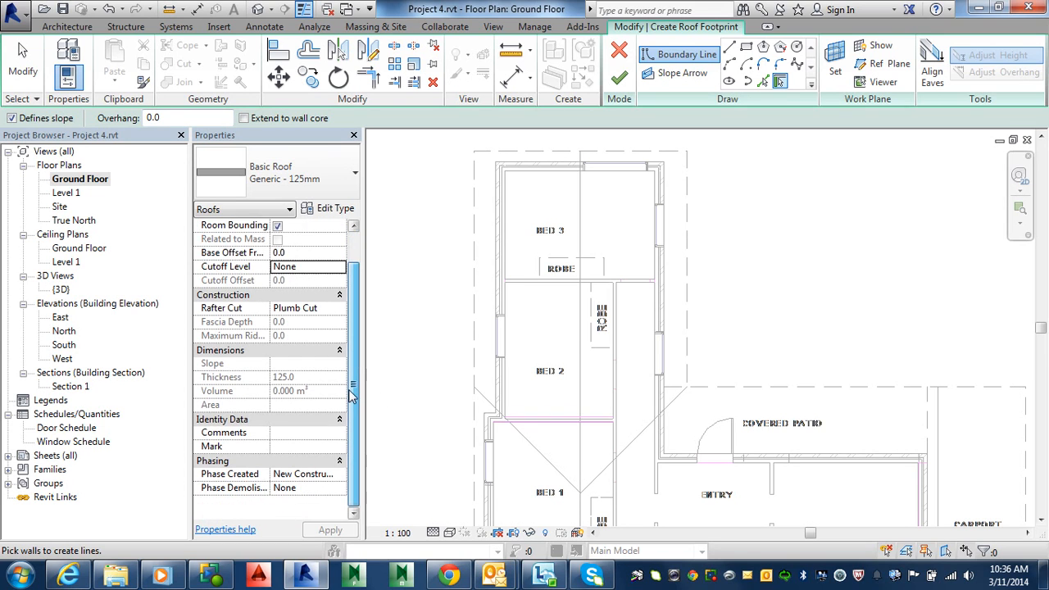
scroll(351, 402, up, 2)
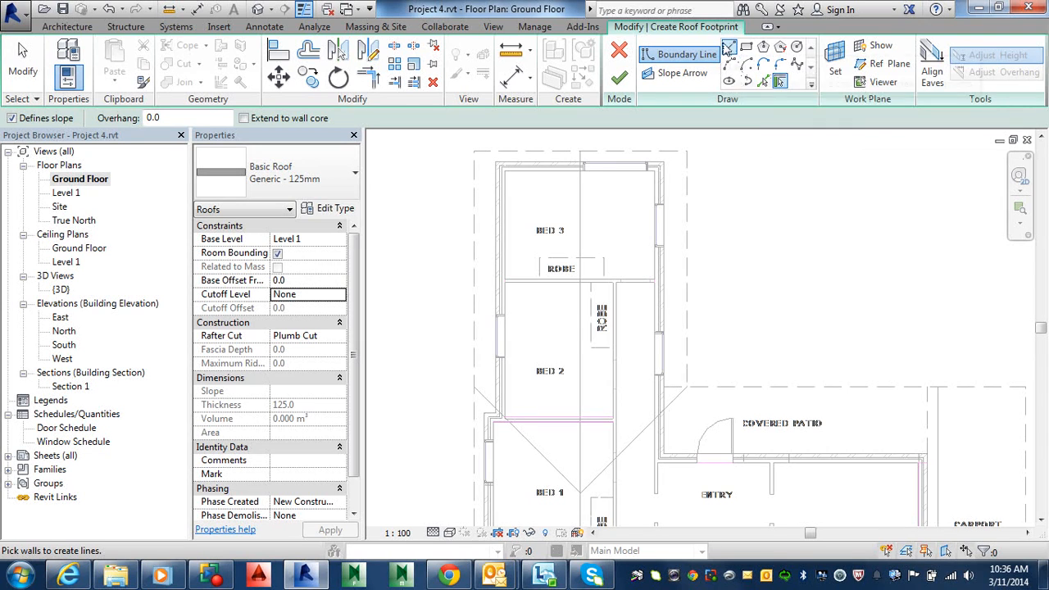
click(763, 82)
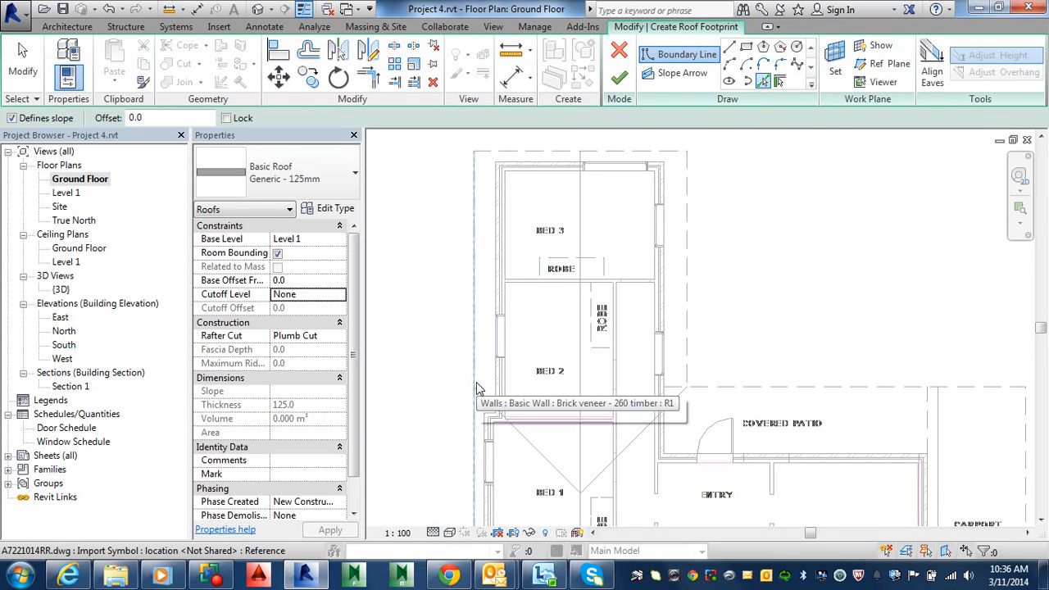
scroll(478, 382, down, 2)
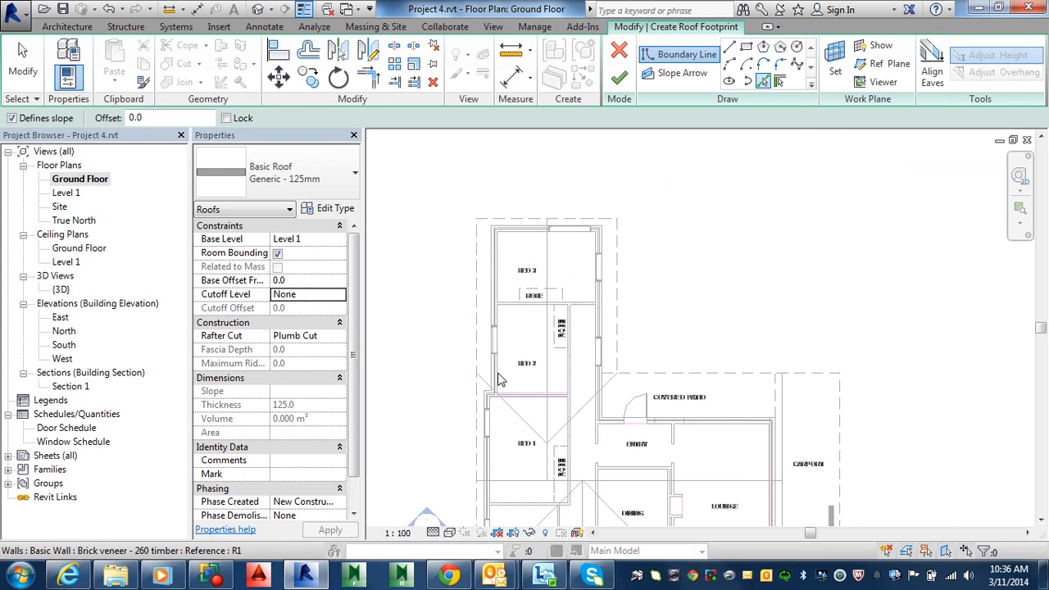
middle_drag(477, 381, 581, 207)
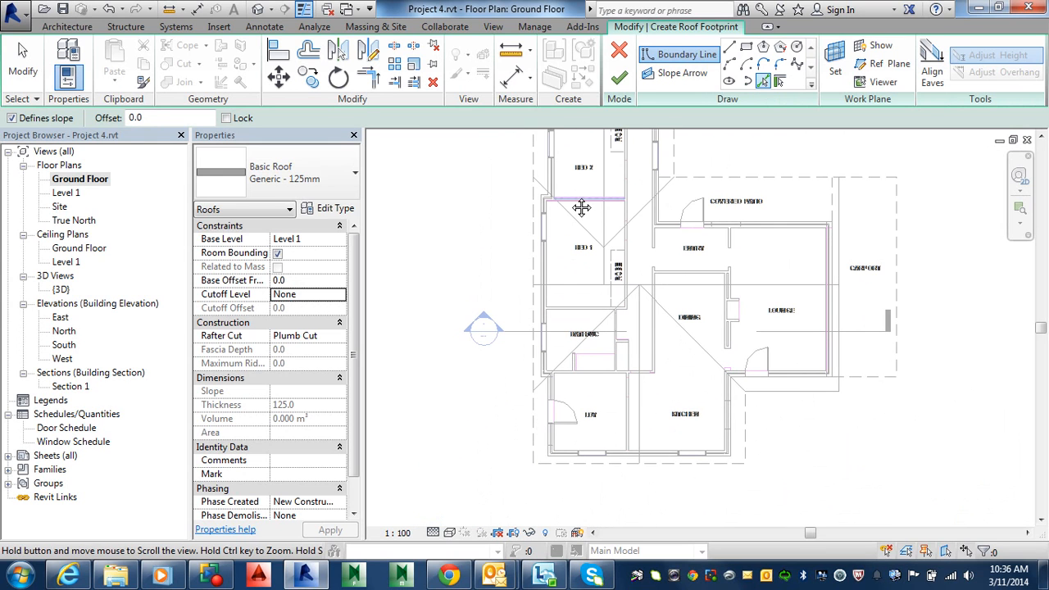
click(533, 416)
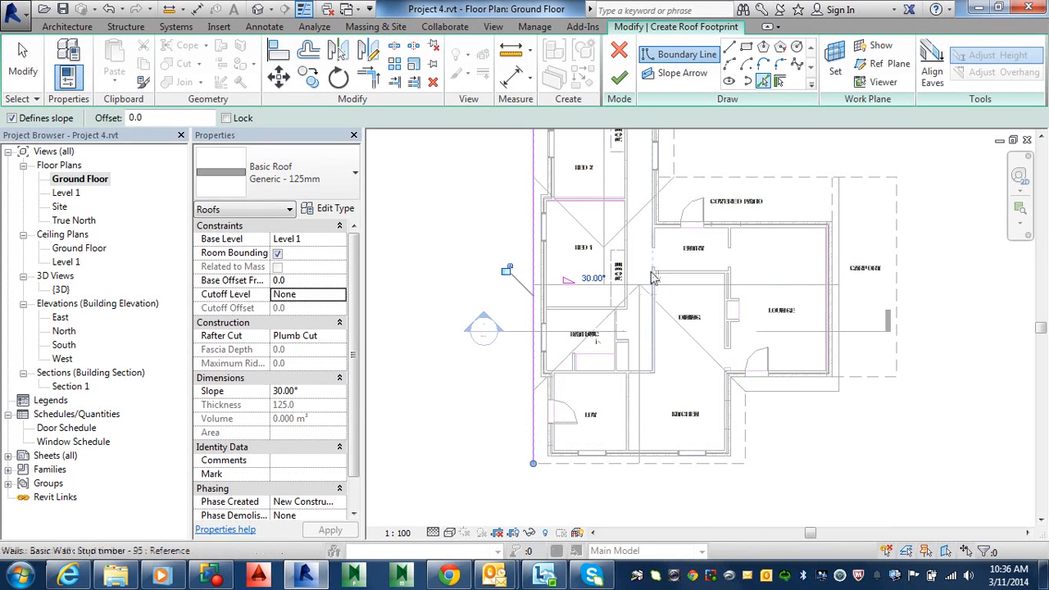
middle_drag(663, 257, 556, 547)
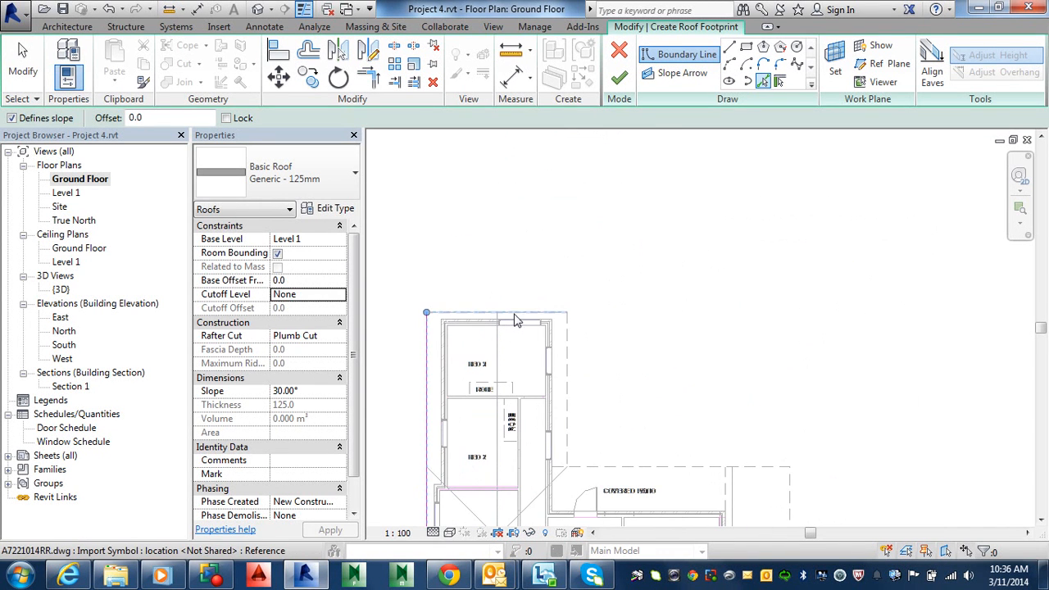
click(566, 369)
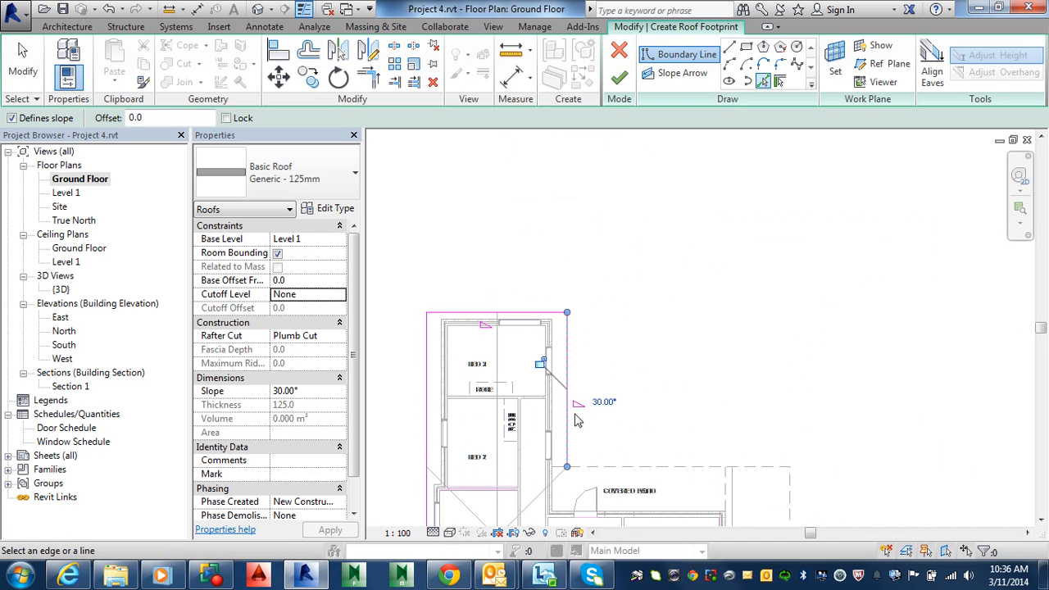
click(619, 471)
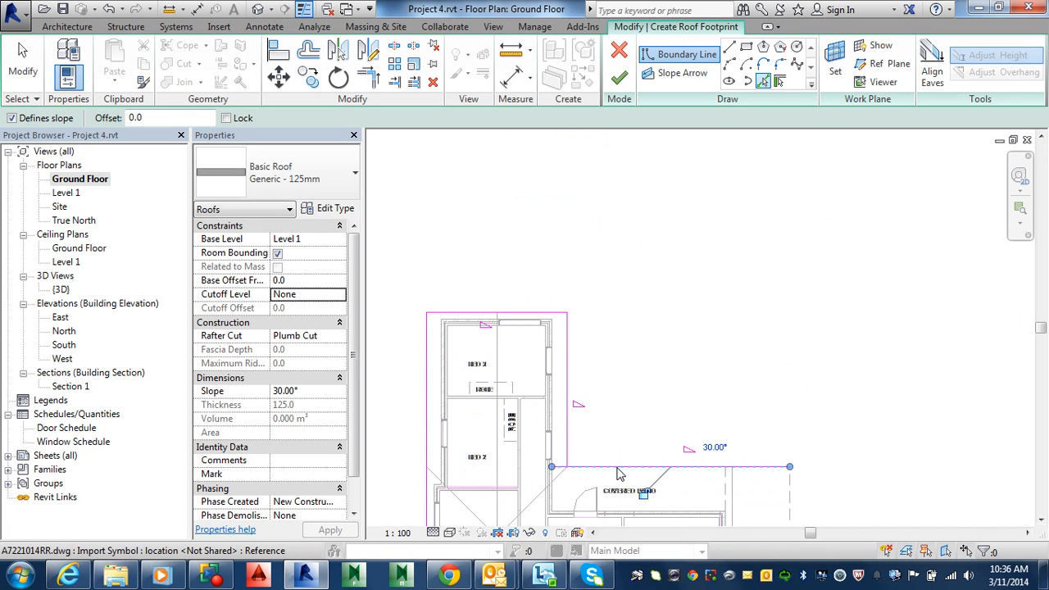
Continue picking the carport, lounge, kitchen and south exterior walls to extend the roof boundary
scroll(730, 500, down, 1)
middle_drag(733, 502, 754, 347)
scroll(754, 352, up, 3)
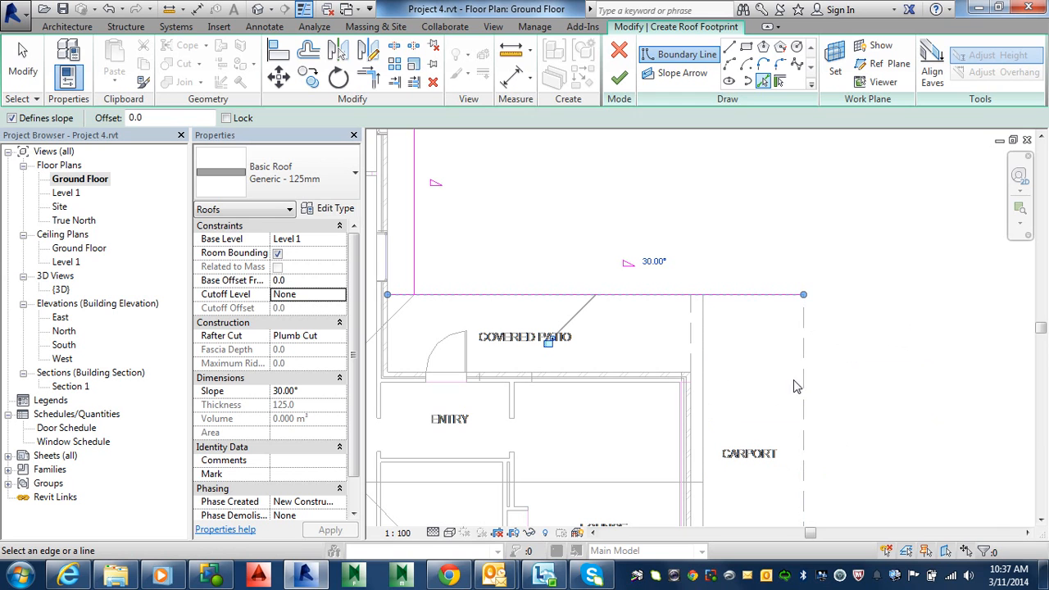
middle_drag(764, 394, 769, 238)
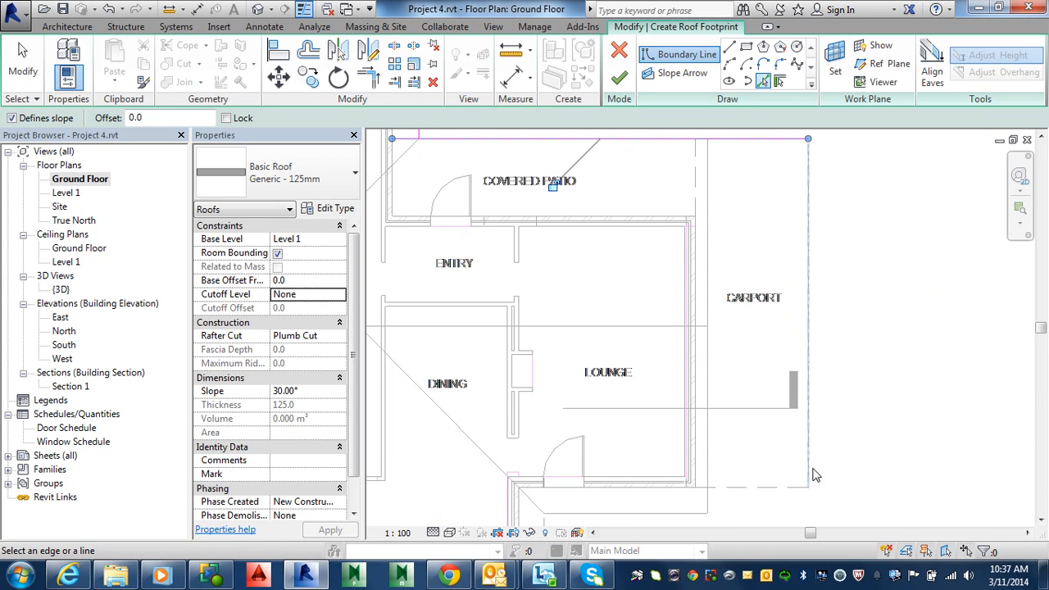
click(710, 230)
middle_drag(745, 383, 836, 286)
click(739, 420)
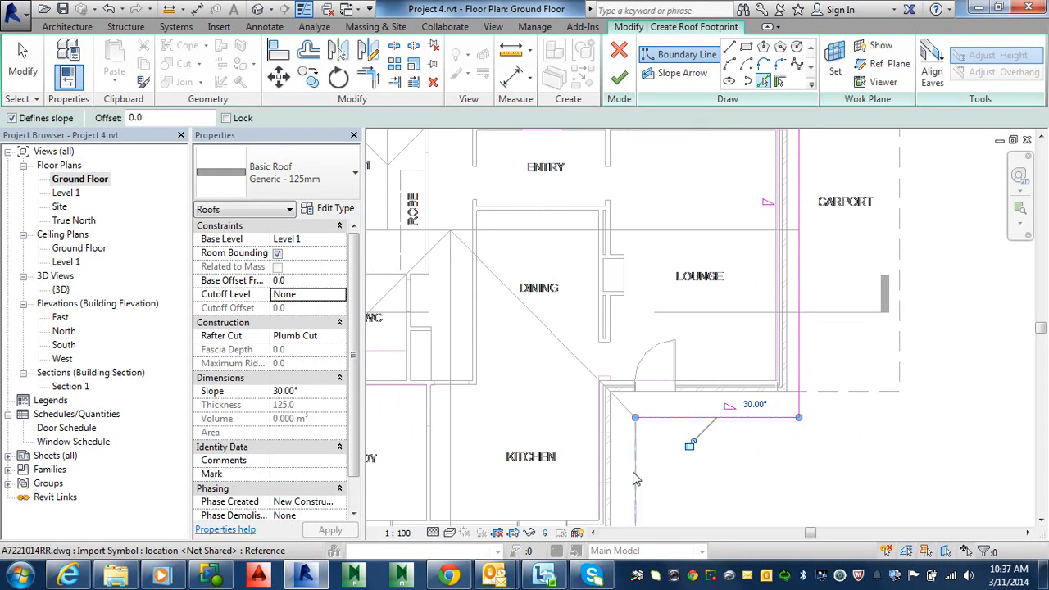
click(635, 478)
scroll(656, 471, down, 2)
middle_drag(795, 459, 755, 317)
click(634, 380)
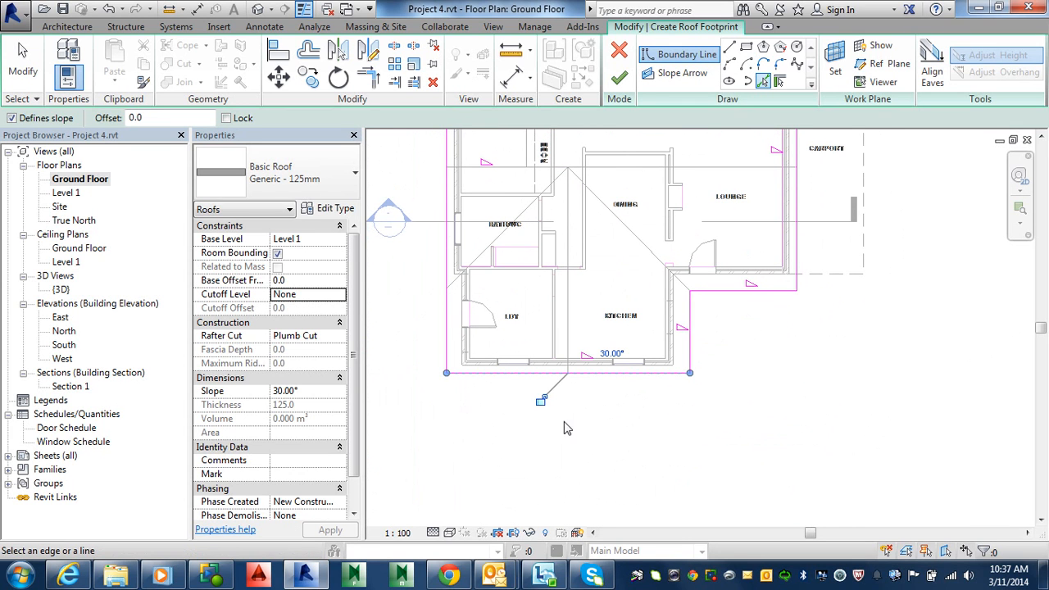
middle_drag(565, 428, 757, 401)
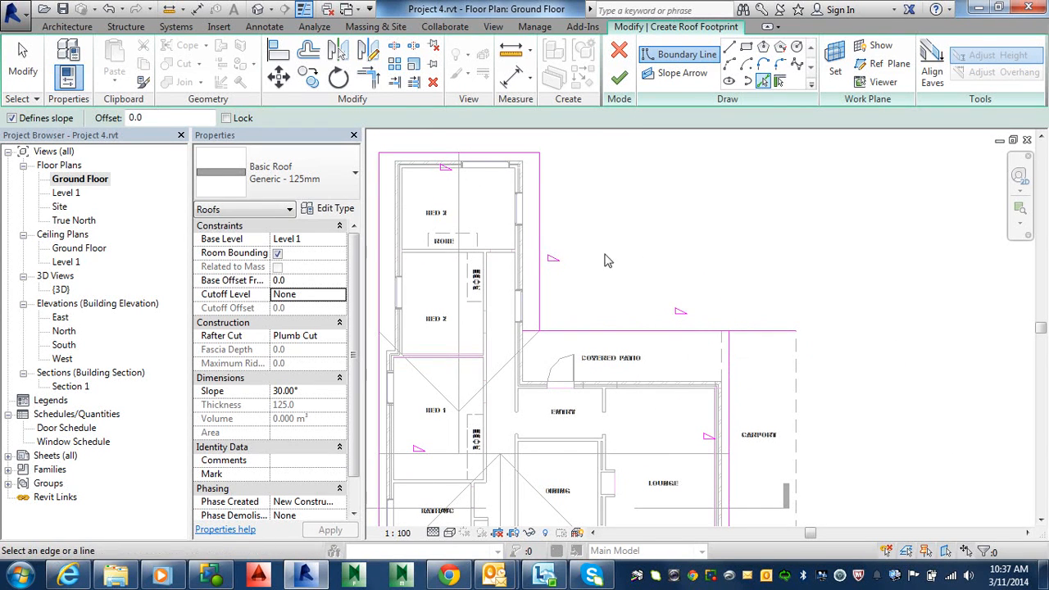
Trim/Extend to Corner the boundary lines where the bedroom wing meets the covered patio line
click(369, 77)
click(673, 332)
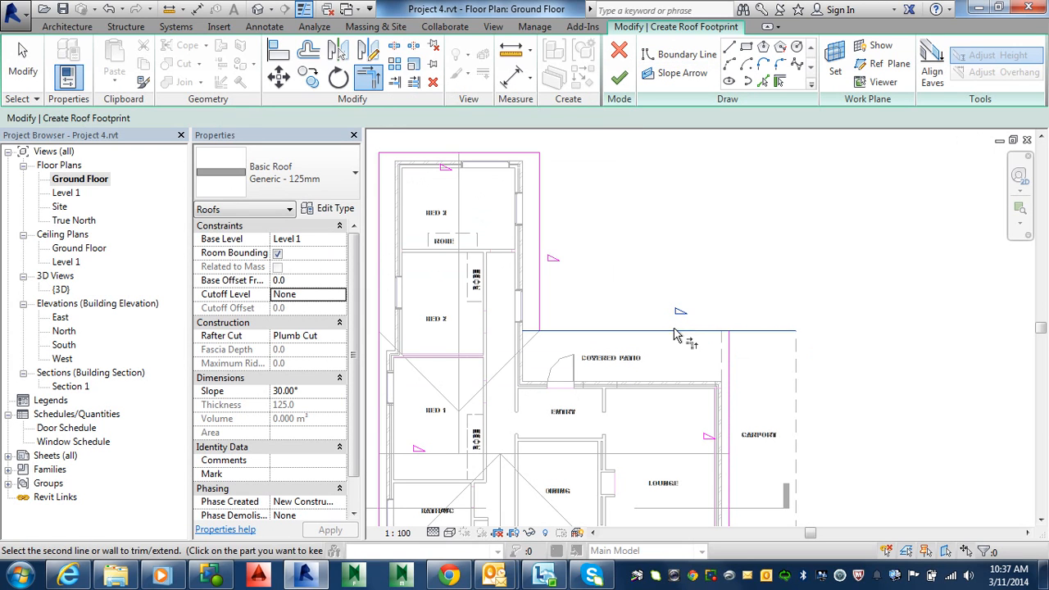
click(729, 370)
scroll(724, 370, down, 2)
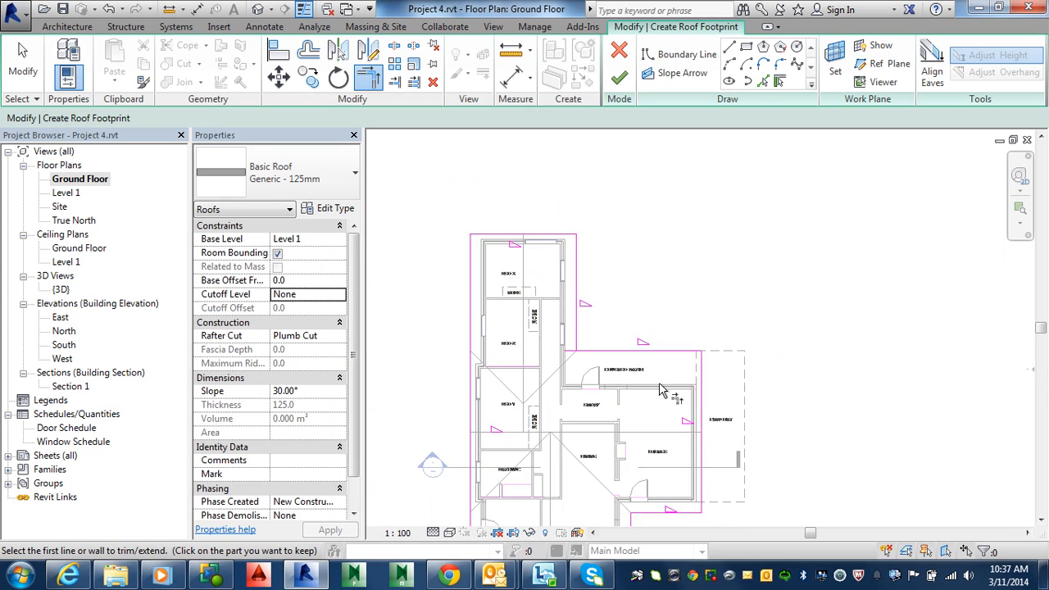
middle_drag(688, 389, 766, 373)
click(705, 330)
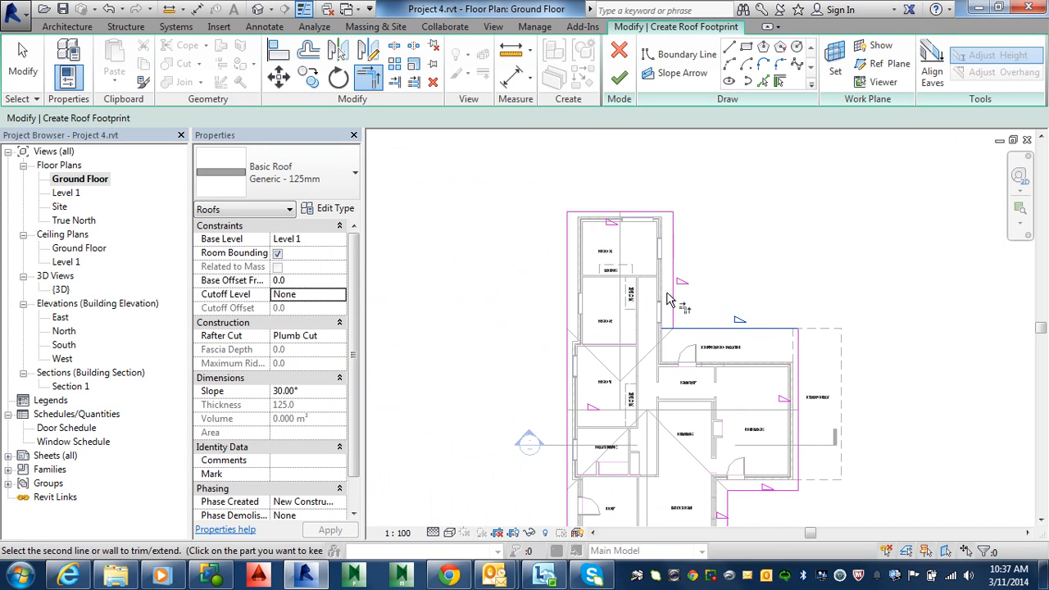
click(672, 303)
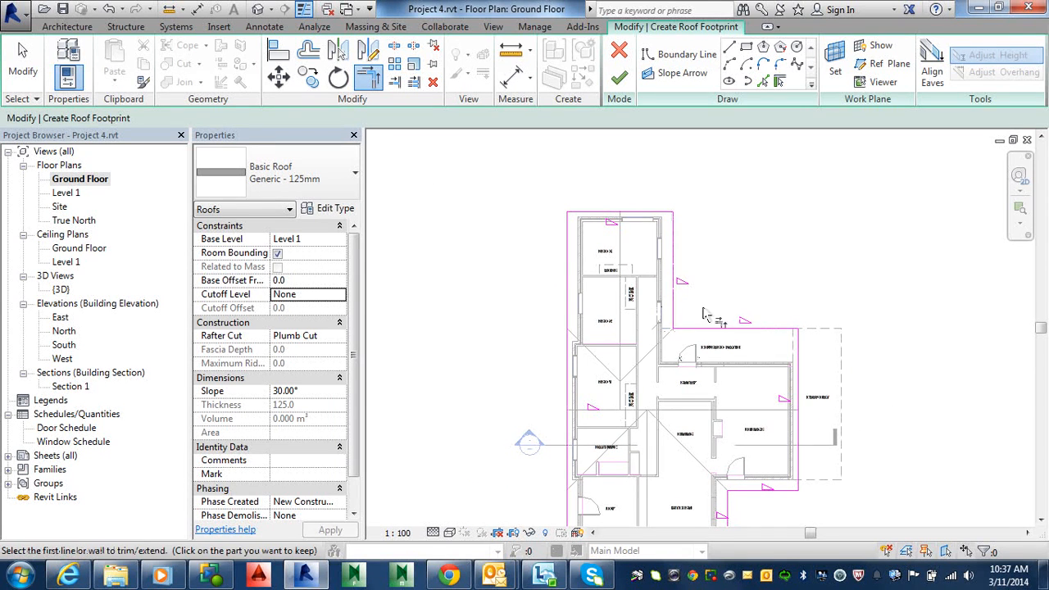
middle_drag(721, 326, 682, 330)
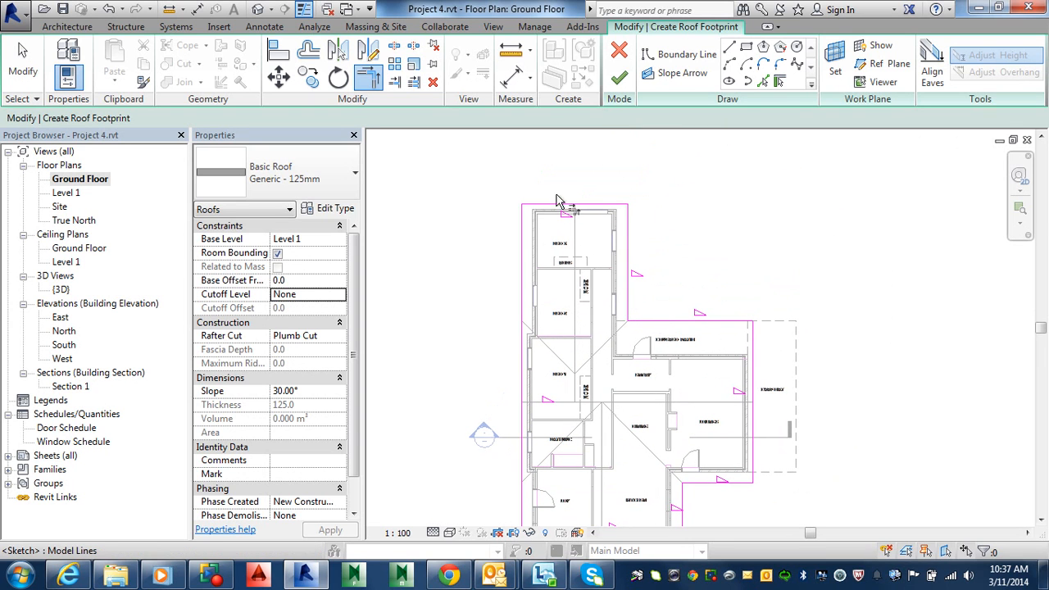
Finish the roof footprint and orbit the default 3D view to check the roof
click(620, 78)
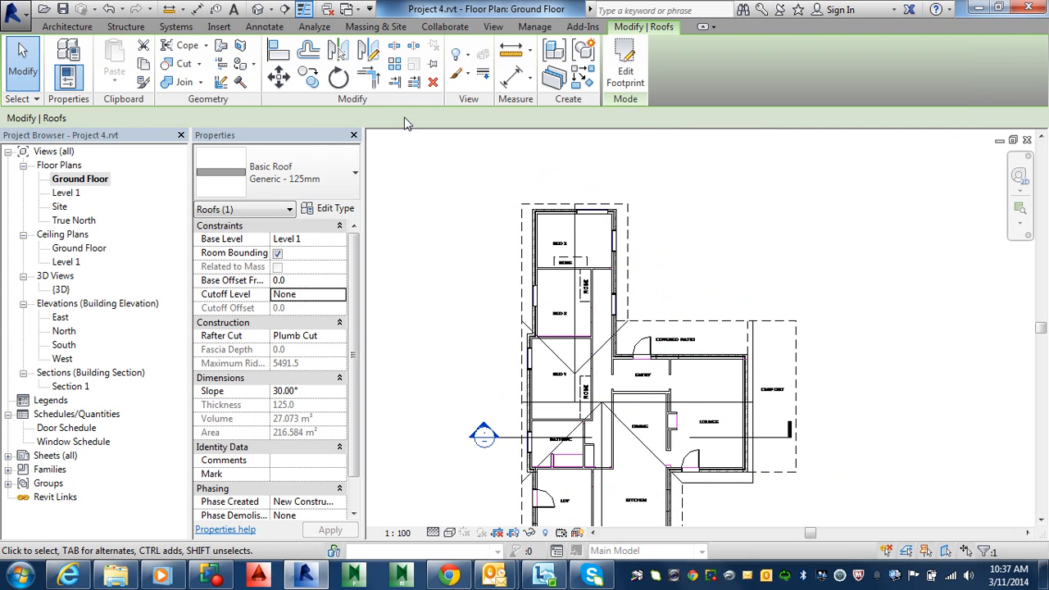
click(258, 9)
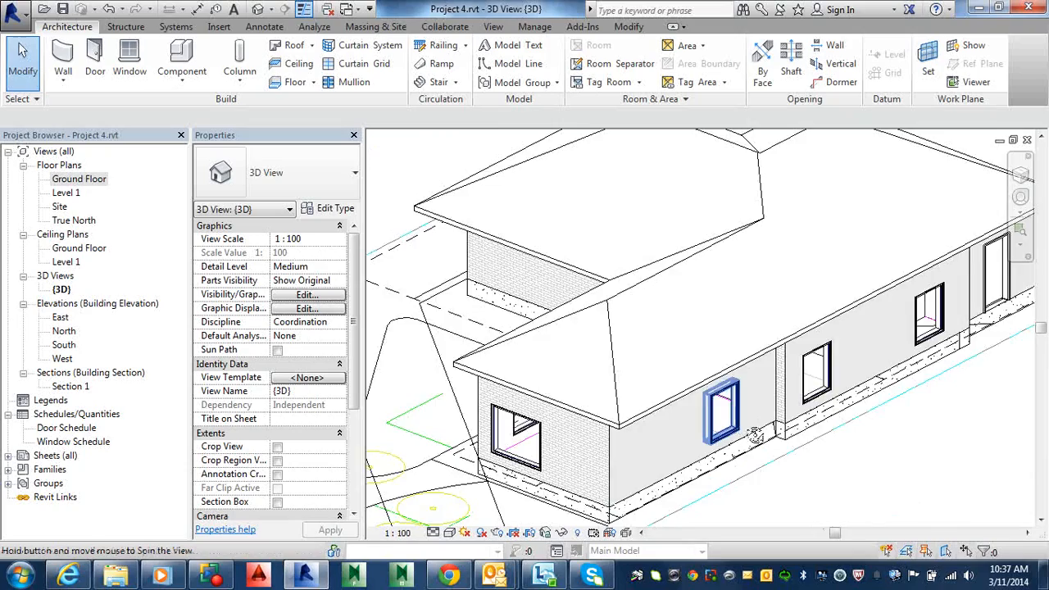
shift+middle_drag(783, 485, 696, 492)
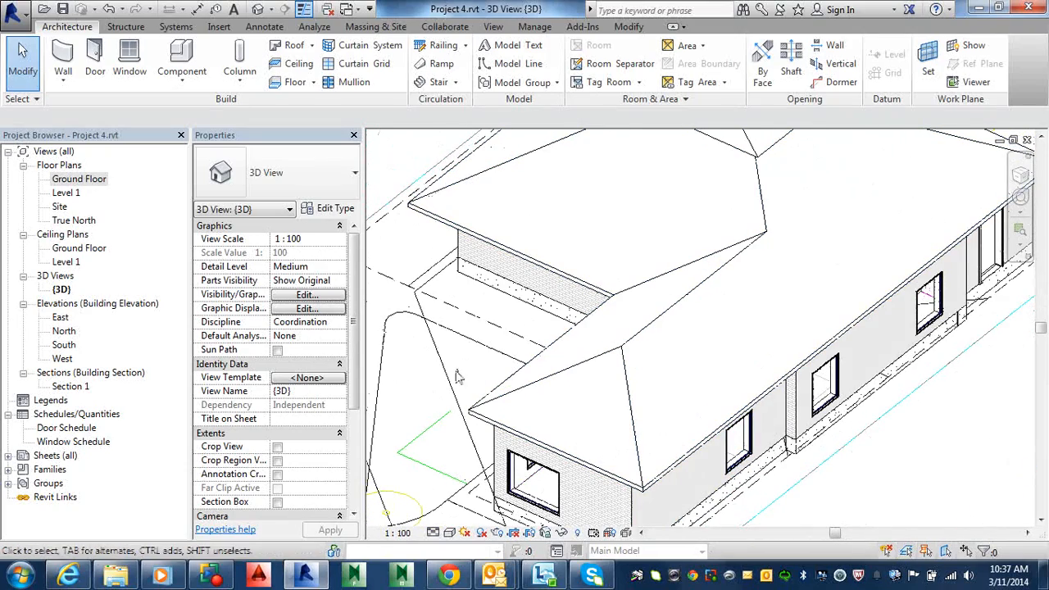
Open the Ground Floor plan and review the roof footprint over the floor plan
double_click(90, 179)
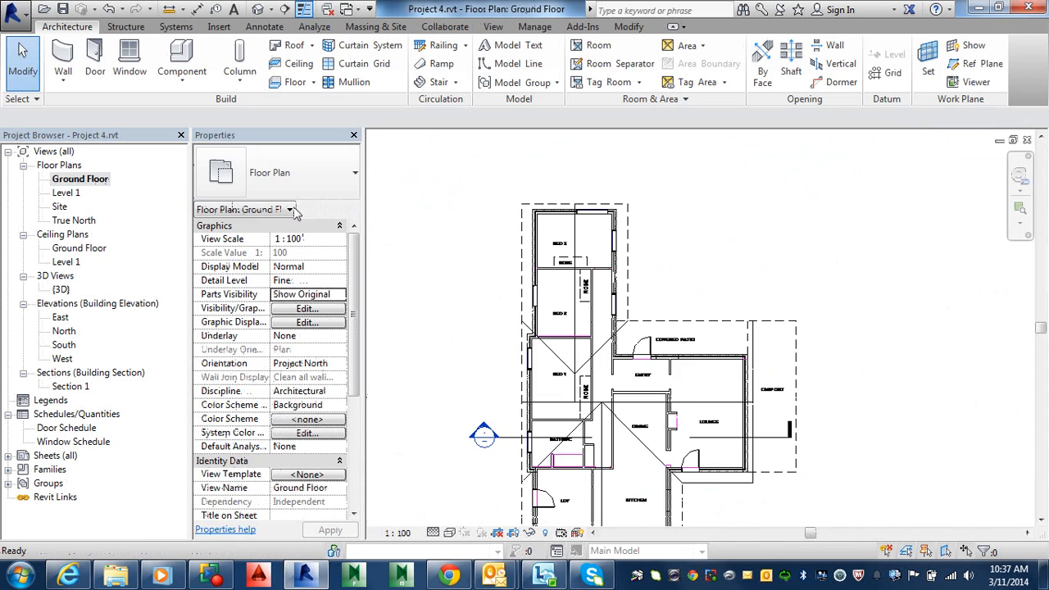
middle_drag(787, 263, 815, 229)
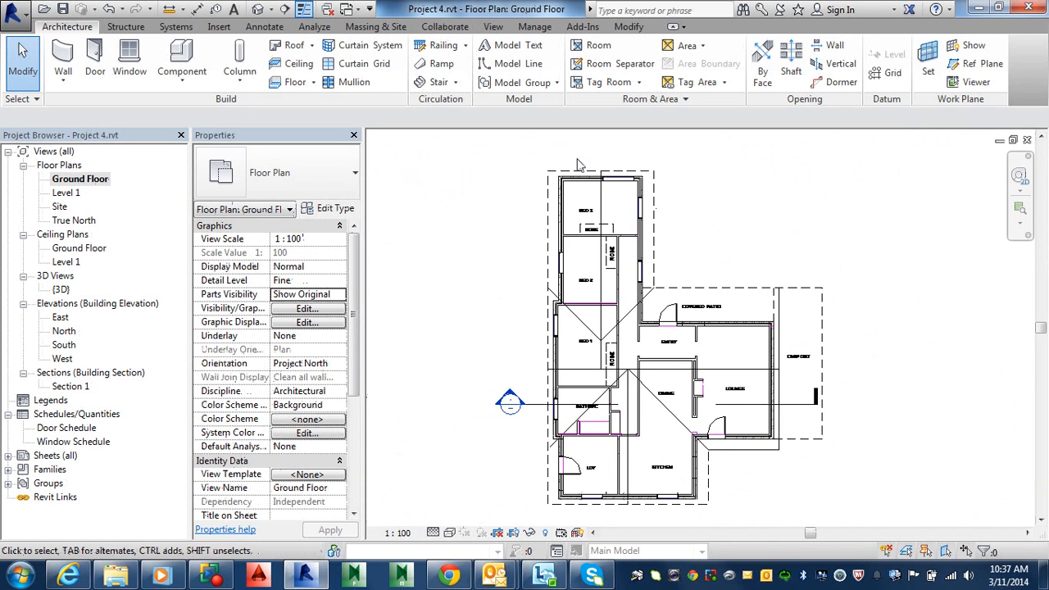
middle_drag(653, 423, 680, 328)
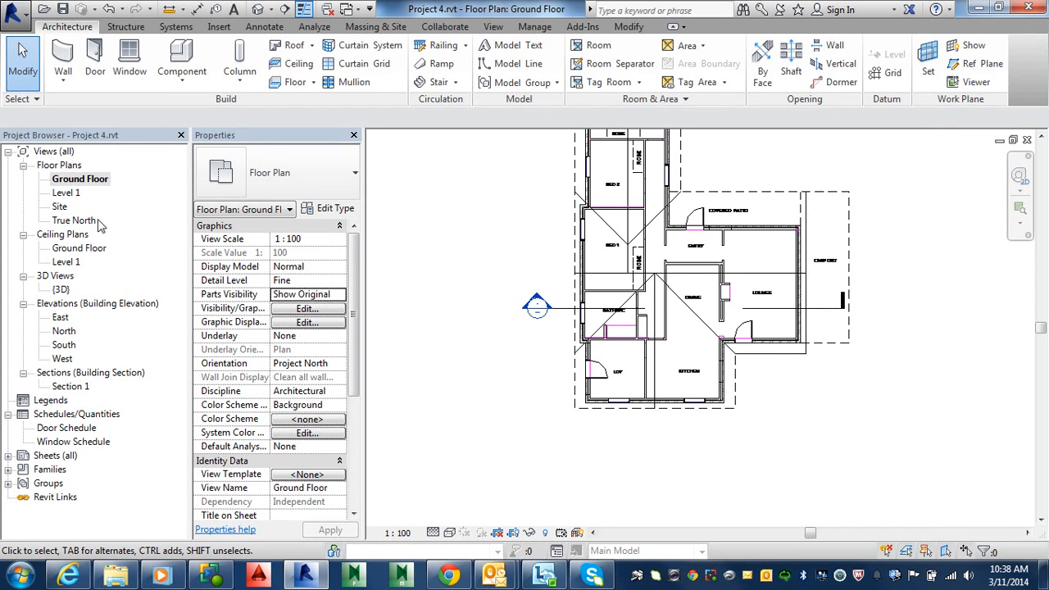
On Level 1, edit the roof footprint, clear Defines Slope on the carport, south and north boundary lines, and finish the roof
double_click(80, 193)
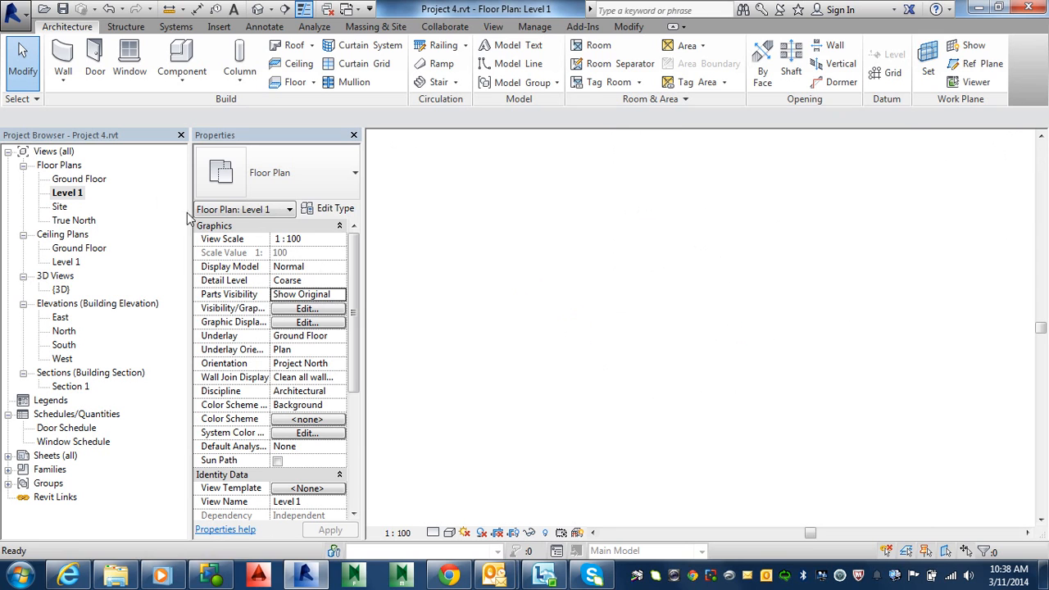
click(605, 131)
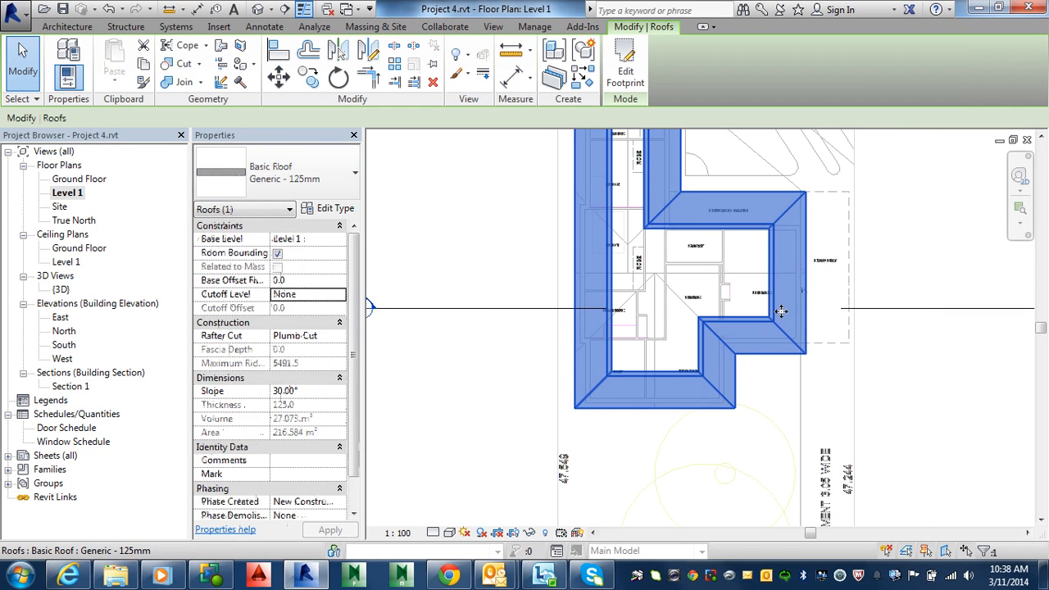
click(625, 70)
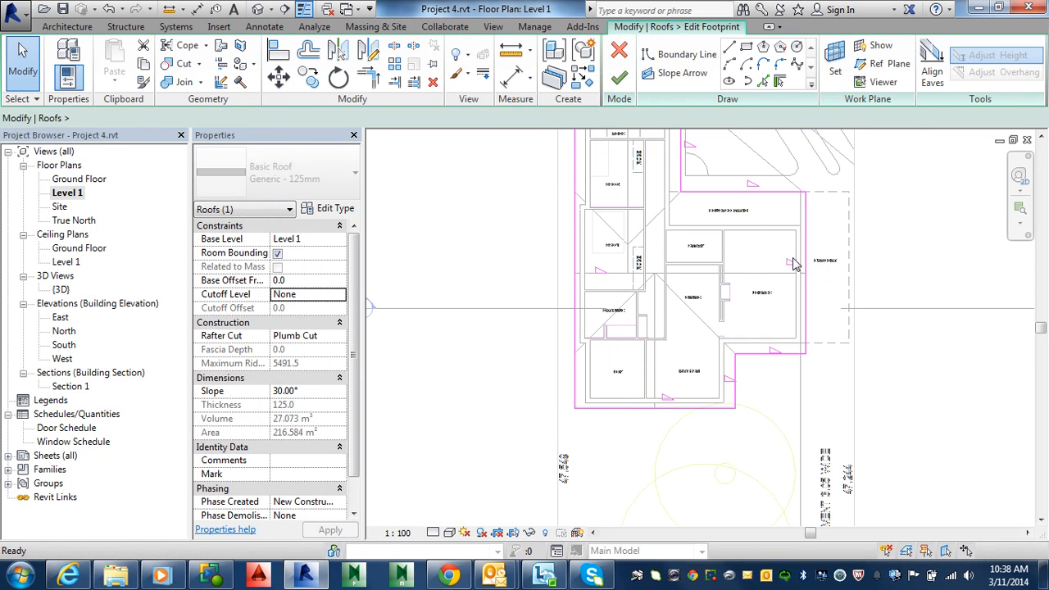
click(808, 267)
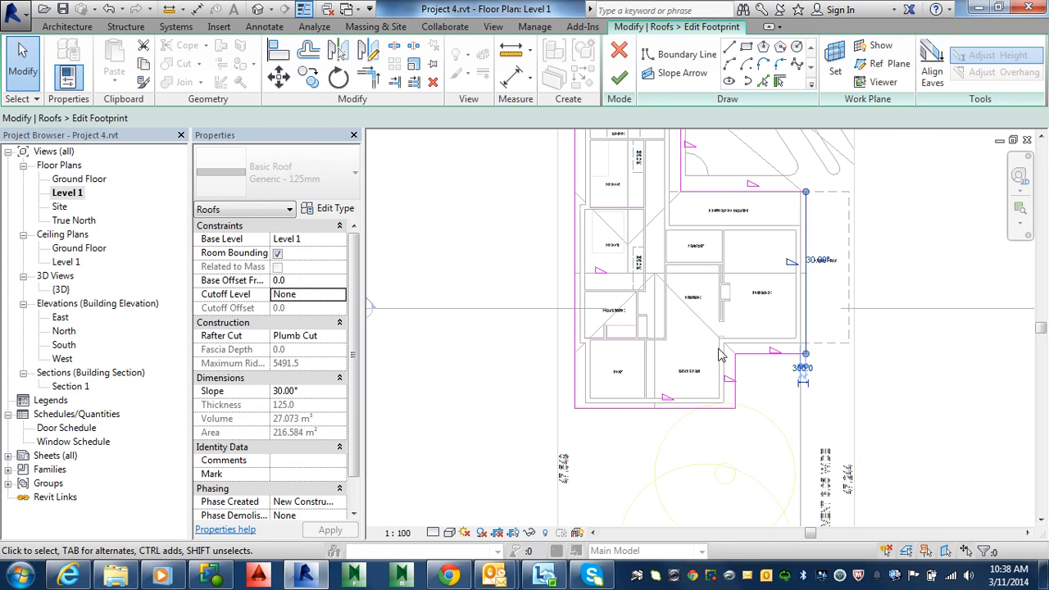
ctrl+click(667, 407)
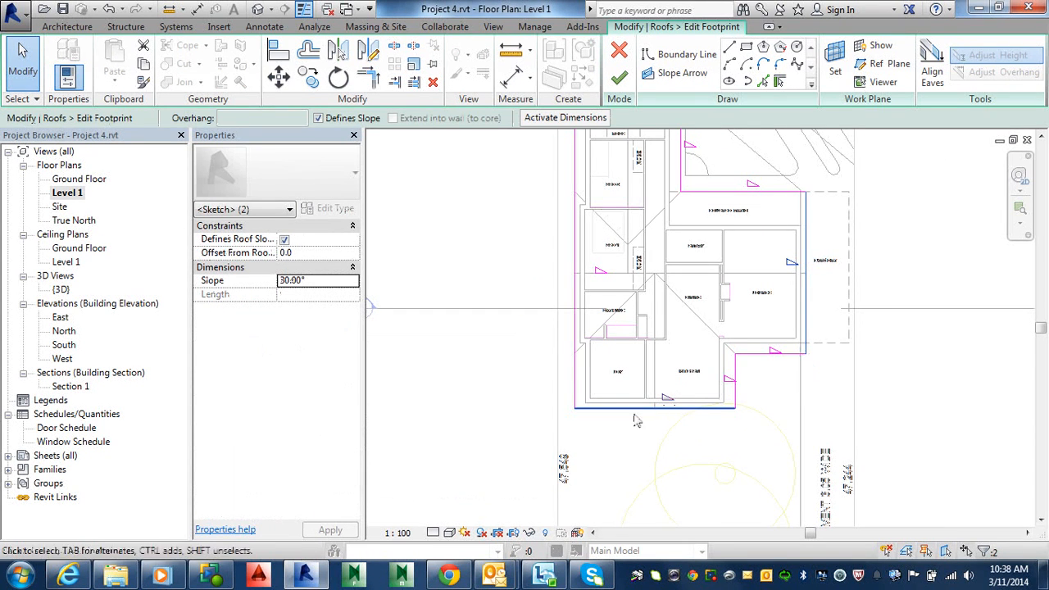
middle_drag(662, 348, 687, 557)
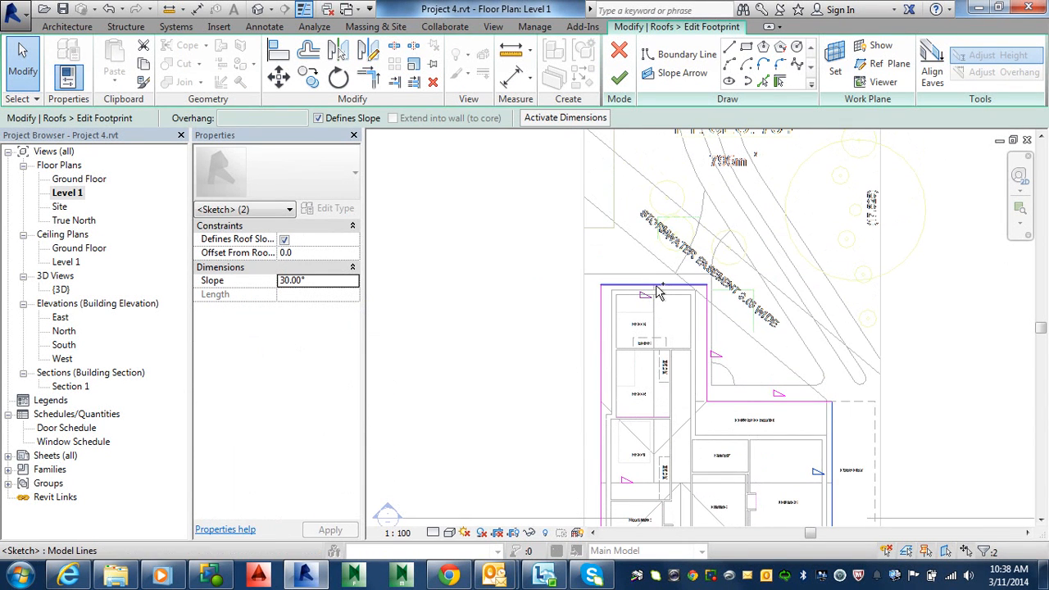
ctrl+click(656, 285)
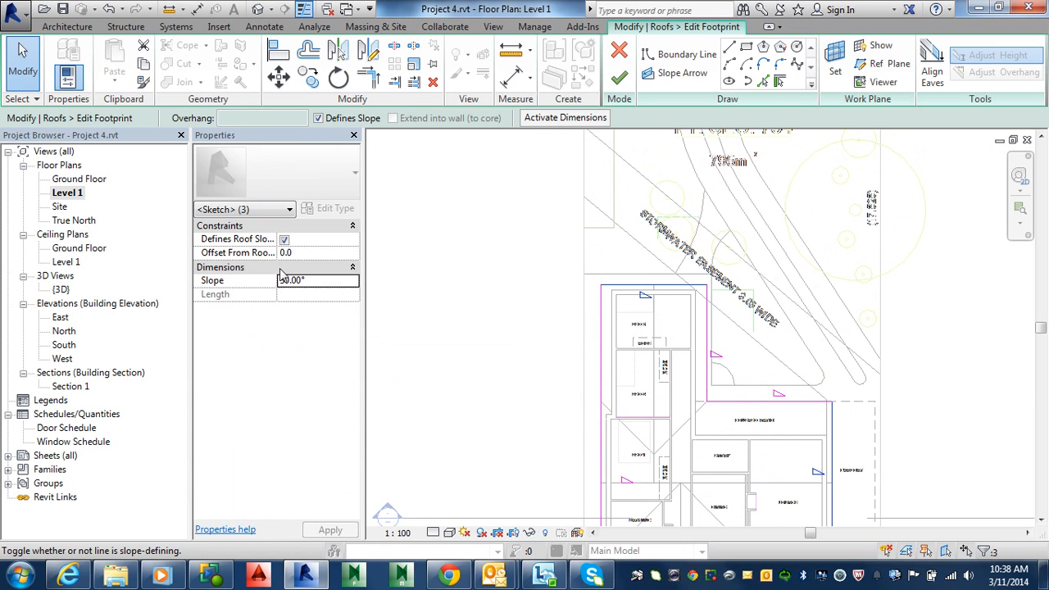
click(318, 119)
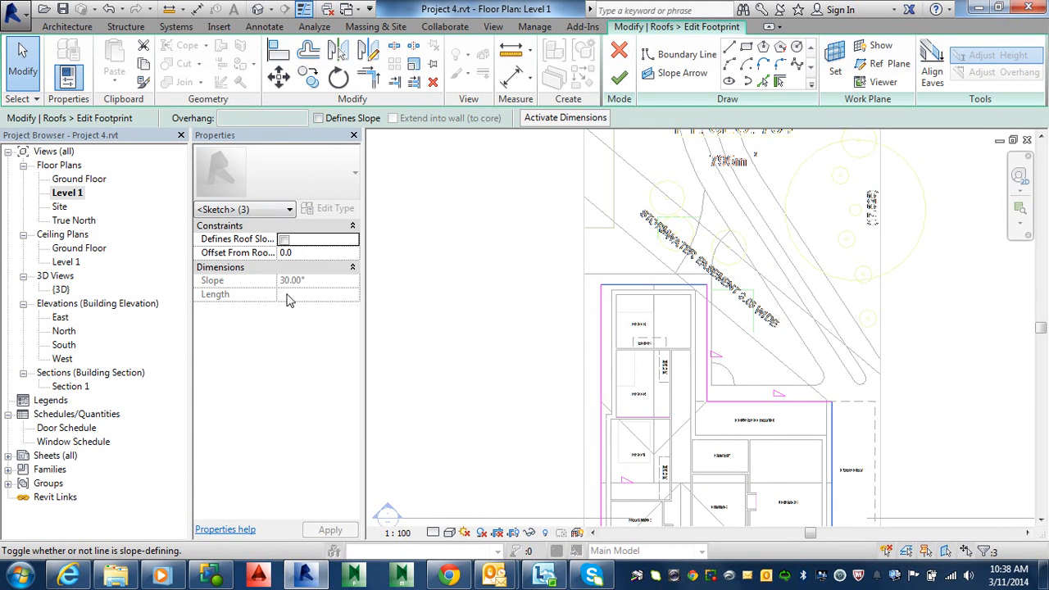
click(620, 77)
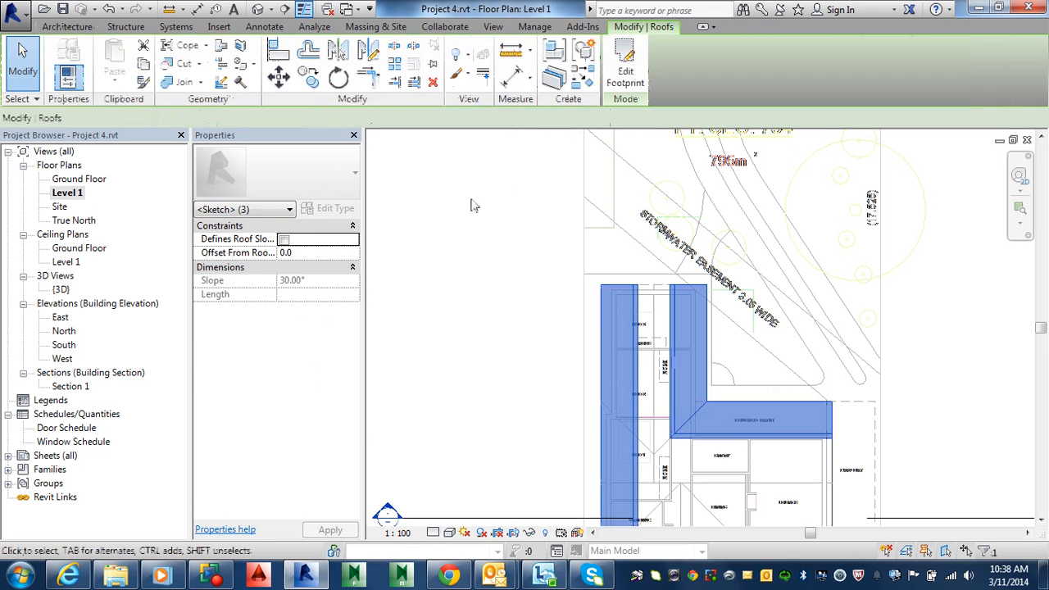
Open the default 3D view and orbit around the house to check the new gable ends
click(270, 8)
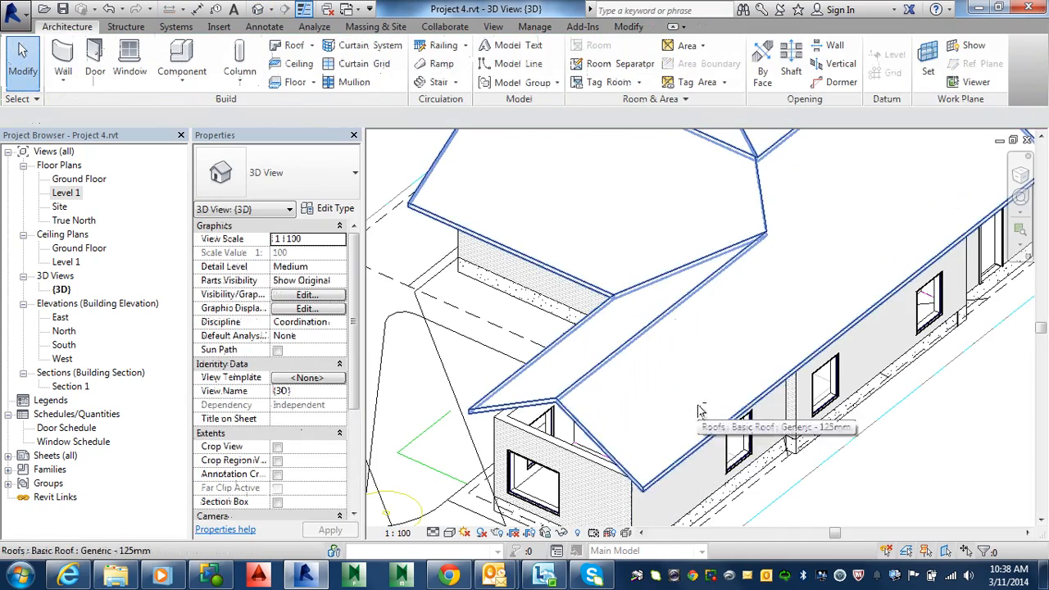
shift+middle_drag(701, 409, 664, 325)
shift+middle_drag(589, 332, 302, 336)
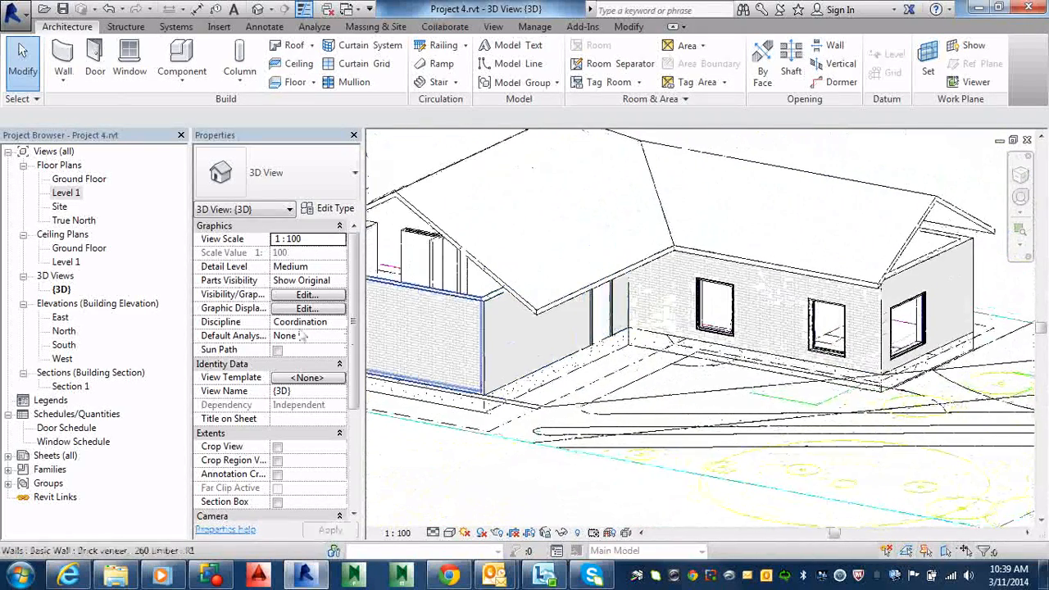
Open the Ground Floor plan and select all instances of the brick veneer wall type in the entire project
double_click(75, 248)
middle_drag(598, 360, 614, 258)
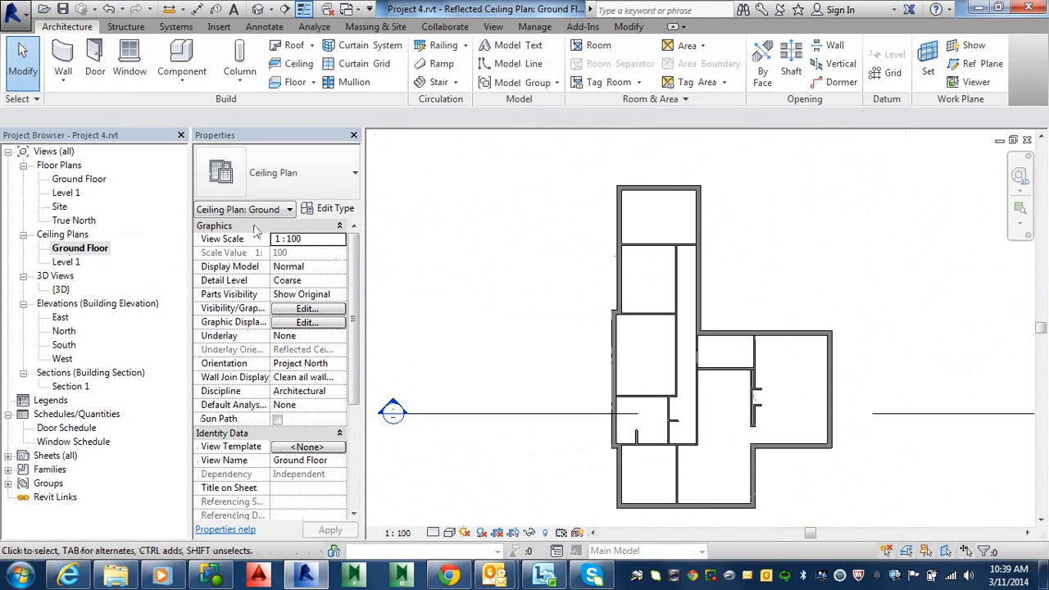
double_click(61, 182)
middle_drag(671, 457, 671, 431)
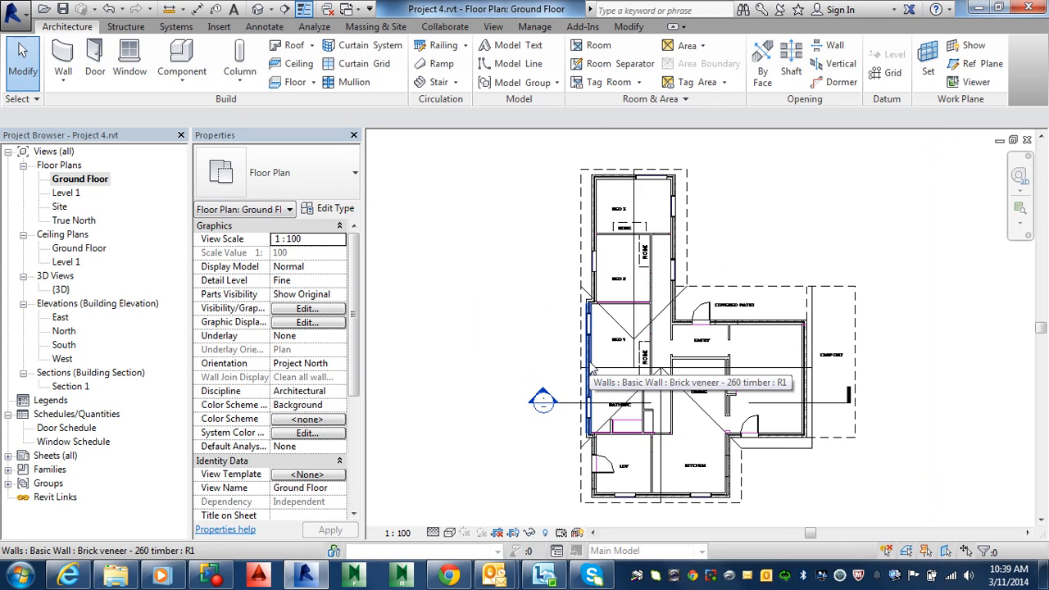
key(Tab)
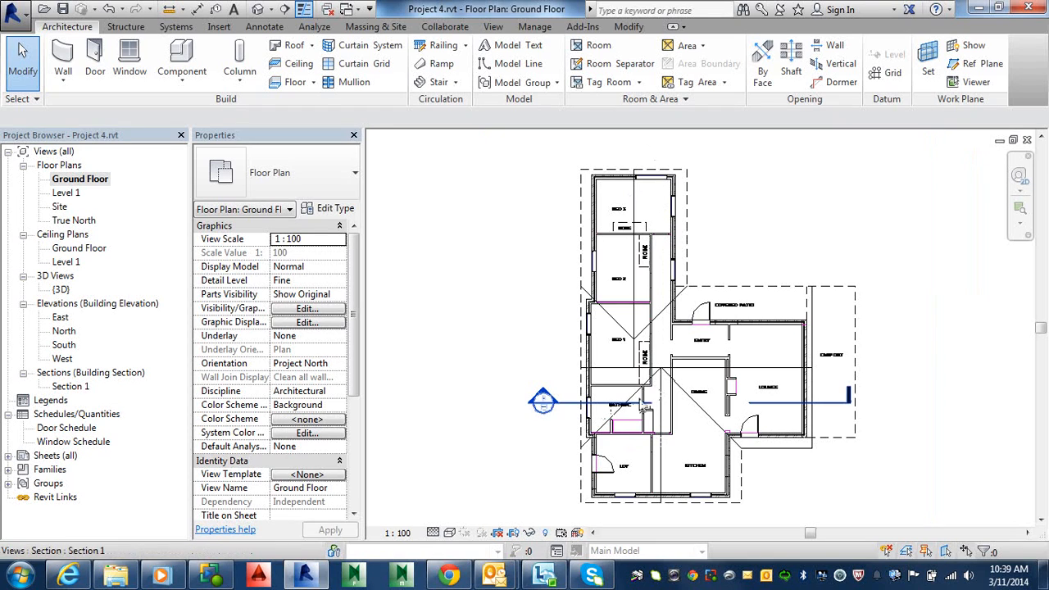
right_click(589, 362)
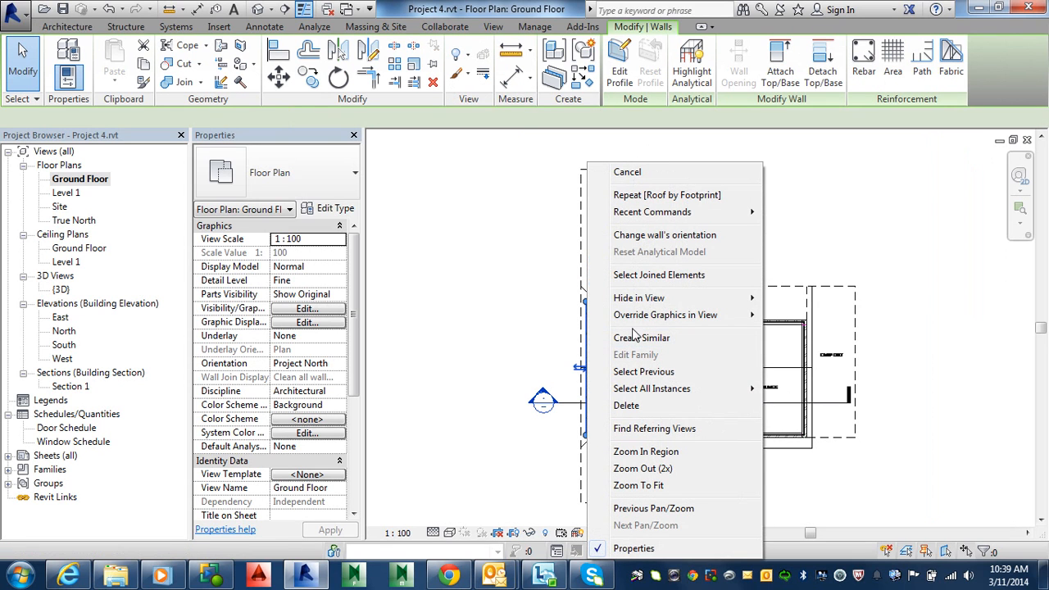
mouse_move(662, 291)
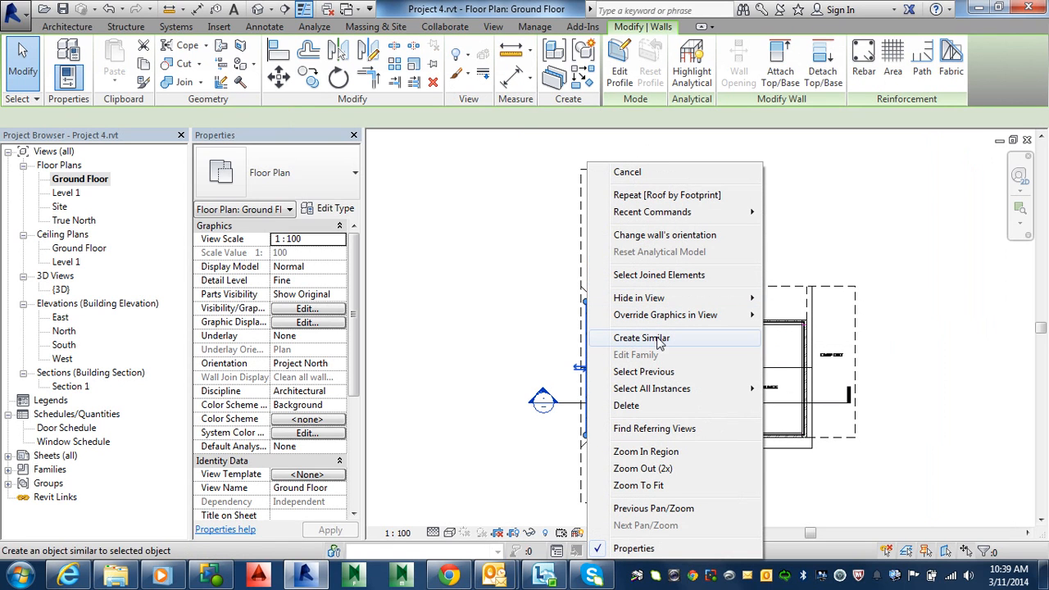
mouse_move(669, 392)
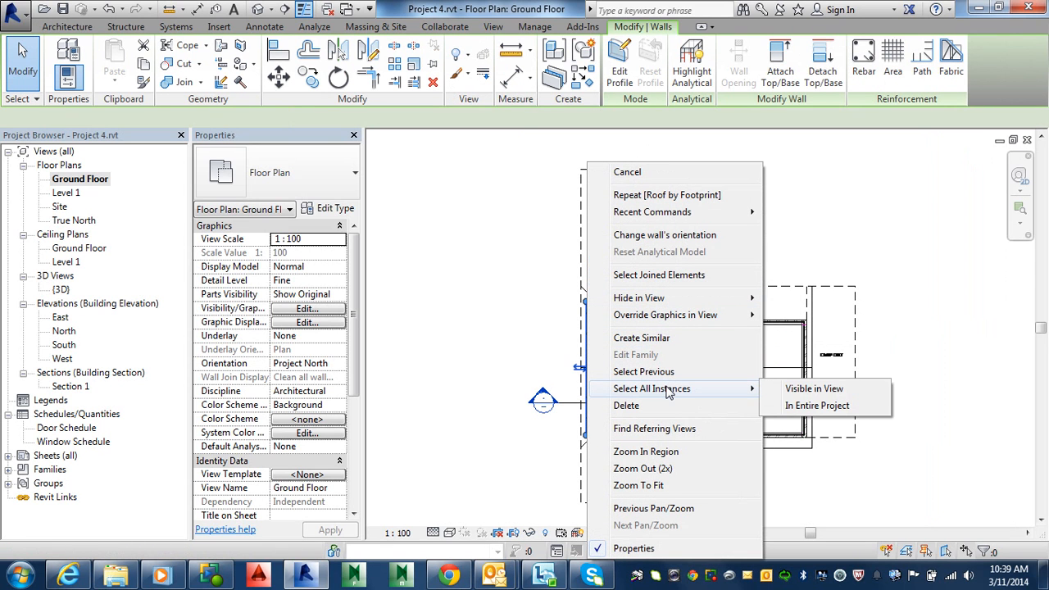
click(817, 406)
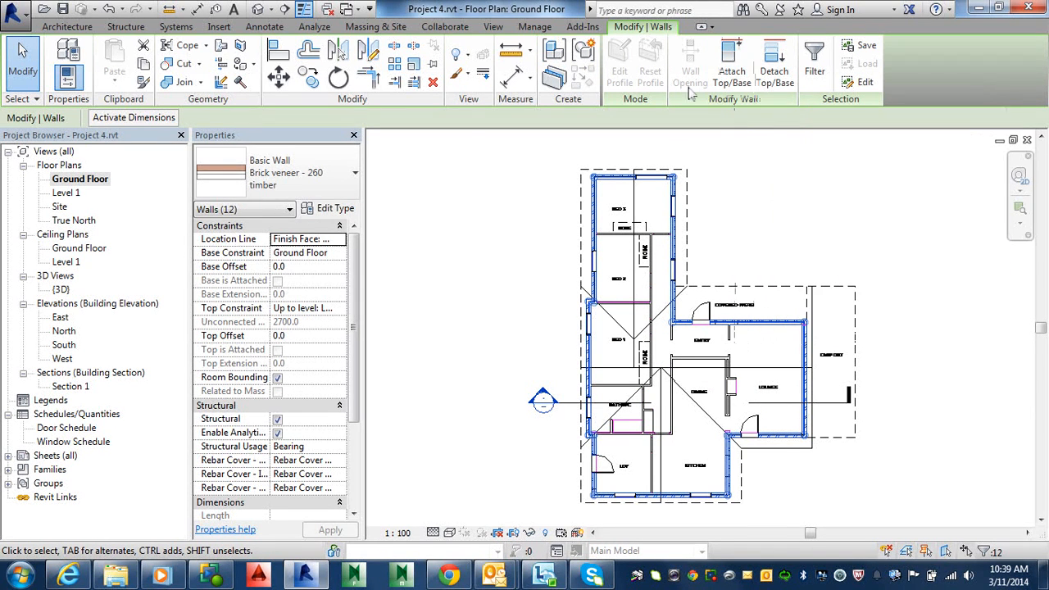
In the default 3D view, select all brick veneer walls in the project and attach their tops to the roof
click(257, 9)
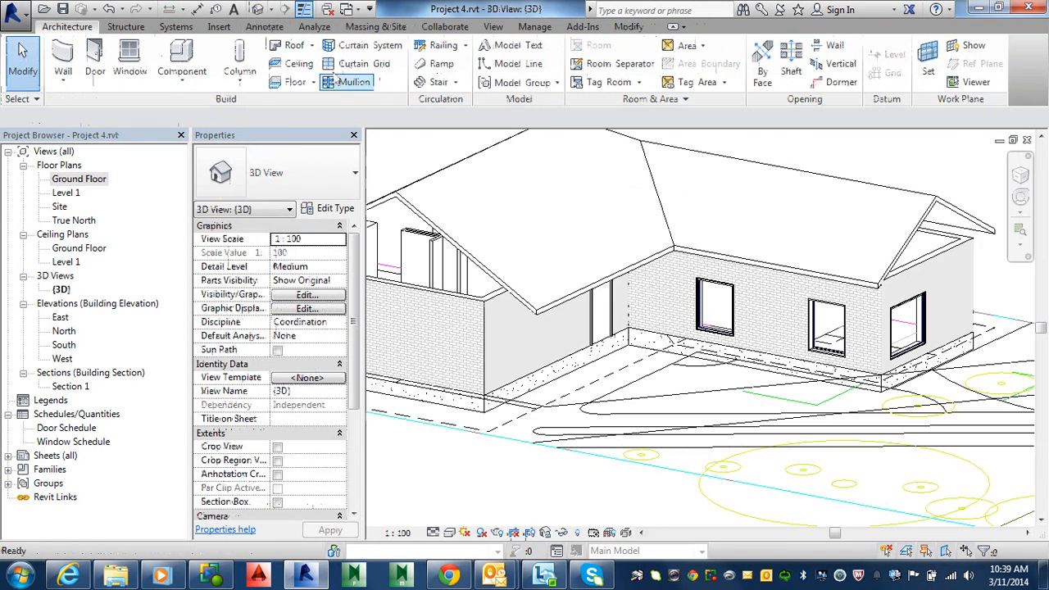
middle_drag(725, 356, 871, 385)
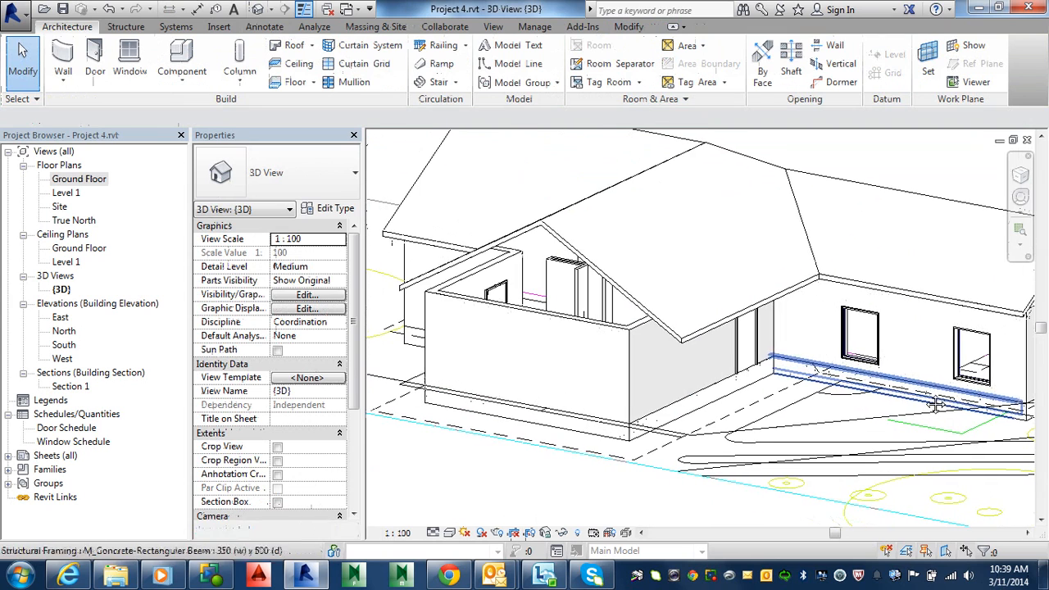
click(575, 345)
right_click(576, 344)
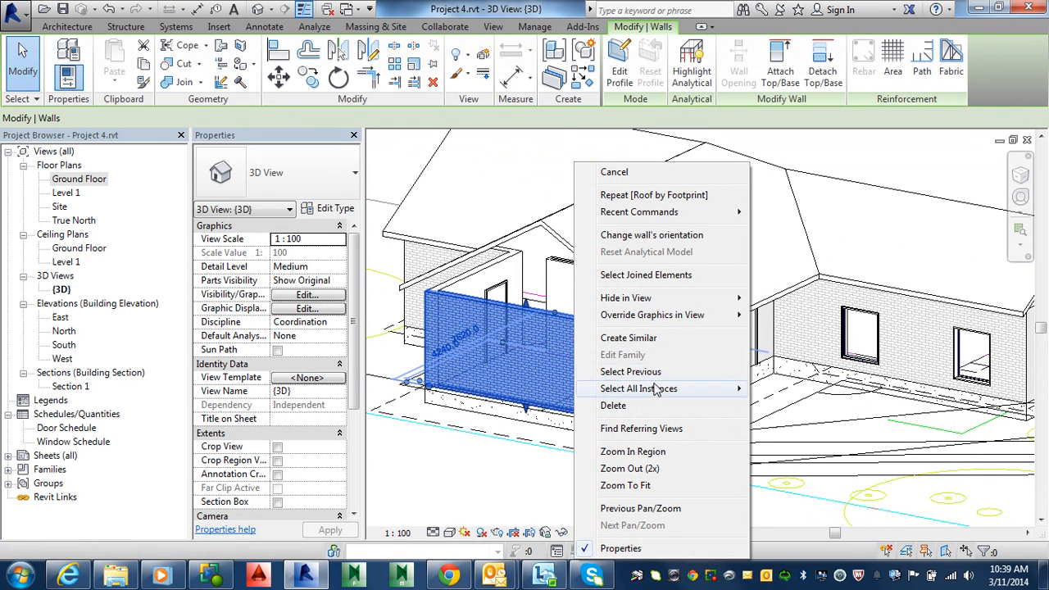
mouse_move(658, 393)
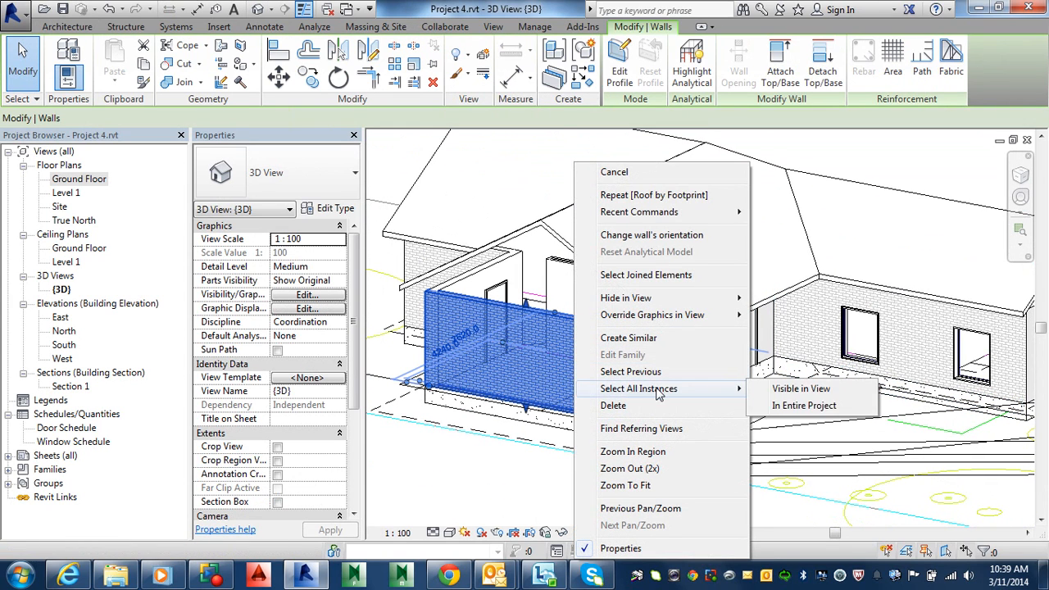
click(804, 405)
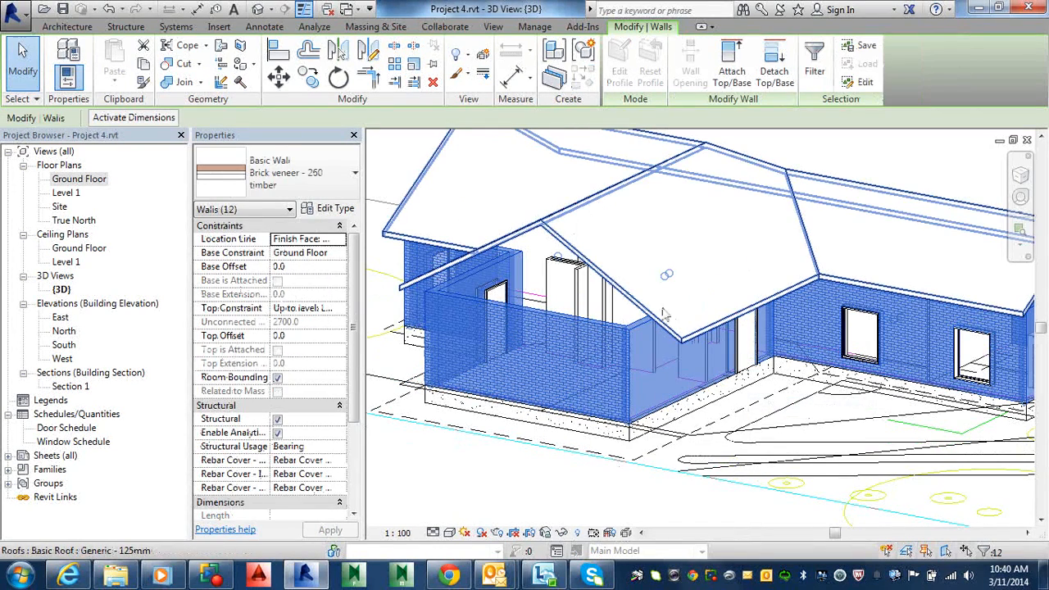
key(Escape)
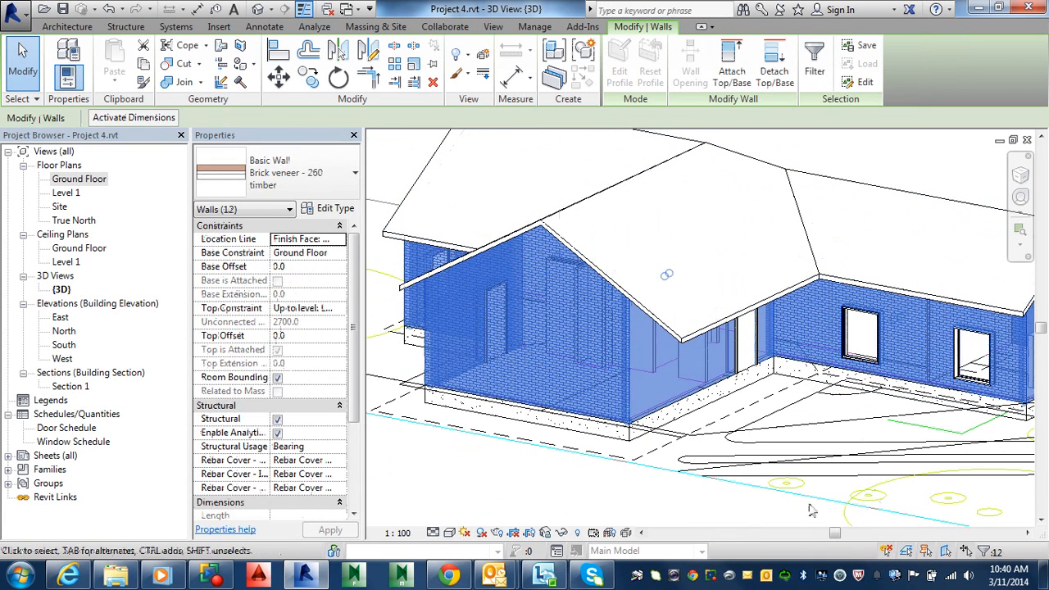
click(764, 507)
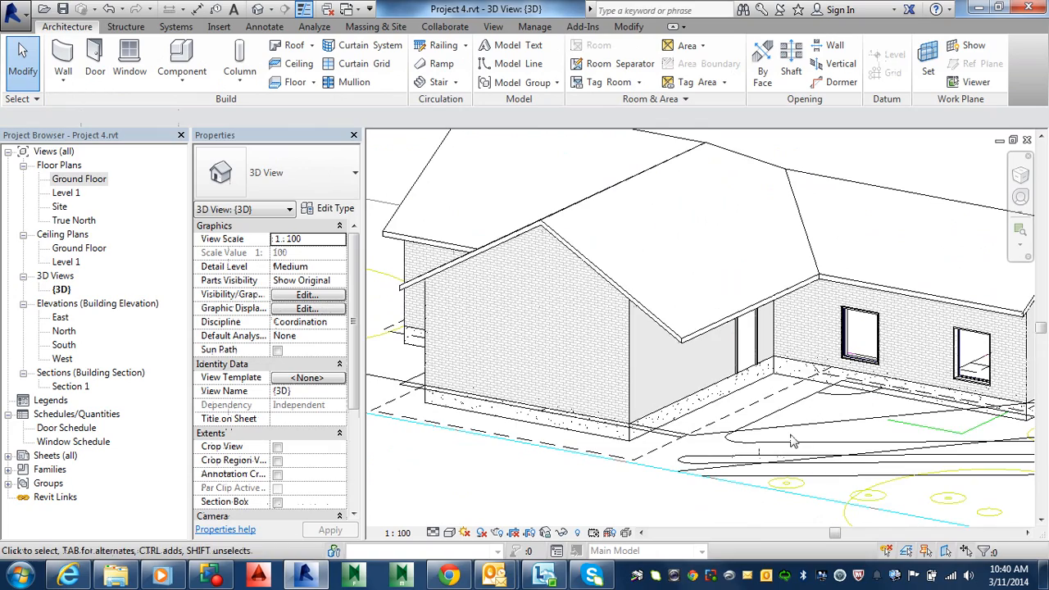
Orbit the 3D view and switch its visual style to Shaded
mouse_move(792, 436)
shift+middle_down()
mouse_move(816, 437)
mouse_move(918, 308)
mouse_move(658, 349)
mouse_move(764, 502)
mouse_move(767, 459)
shift+middle_up()
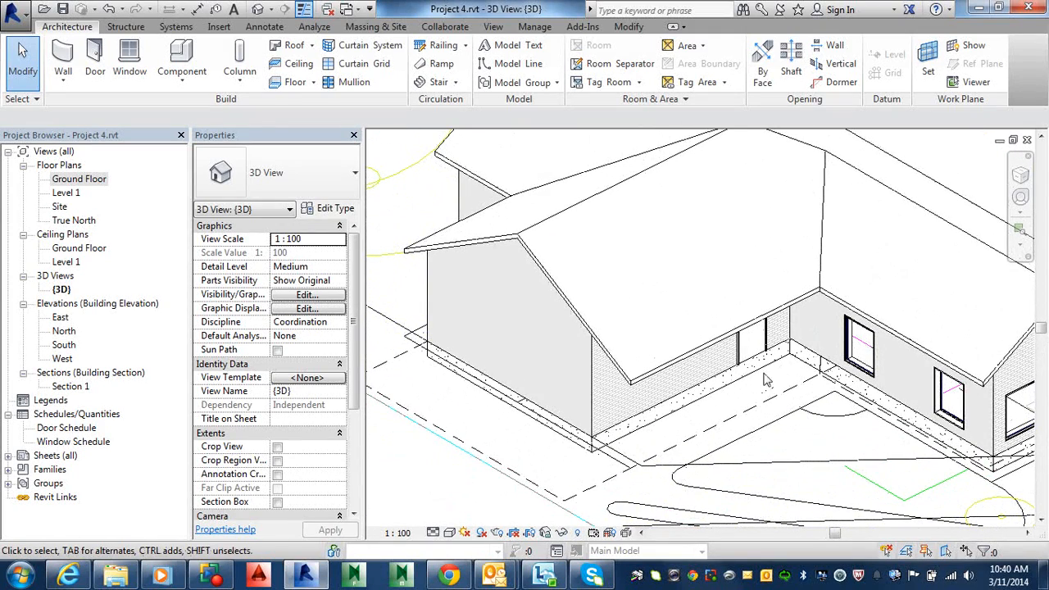
click(450, 534)
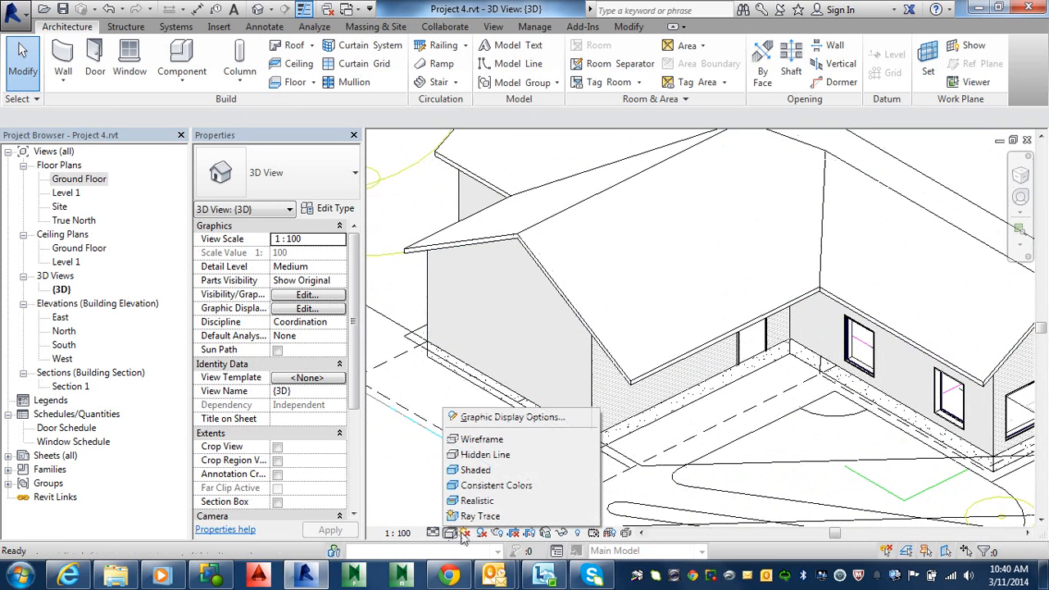
click(491, 470)
mouse_move(768, 493)
shift+middle_down()
mouse_move(771, 379)
mouse_move(832, 446)
shift+middle_up()
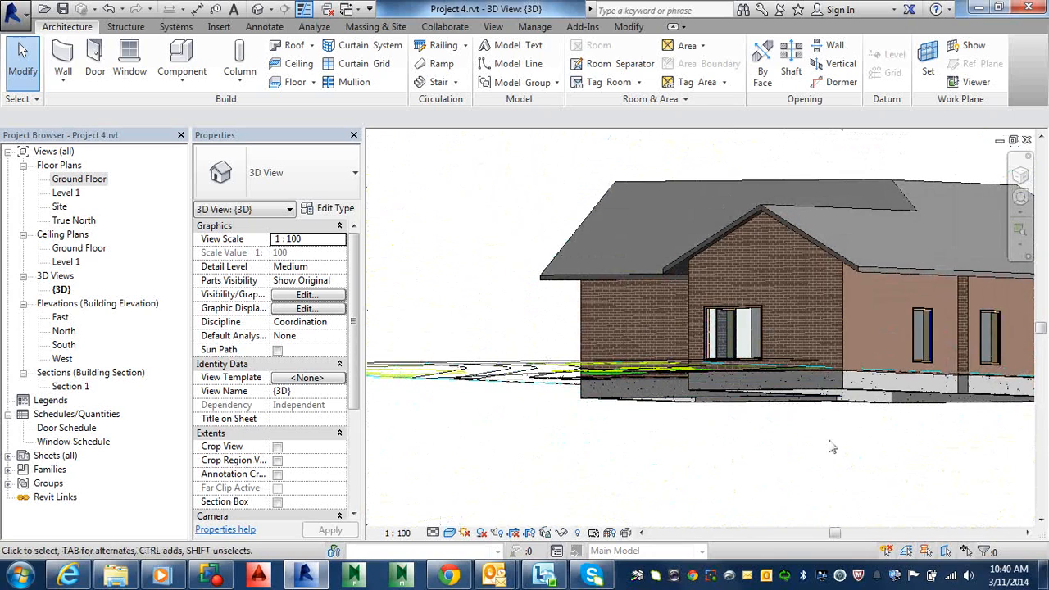
Select the concrete foundation beam and set its type's b dimension to 350 in the type properties
click(817, 391)
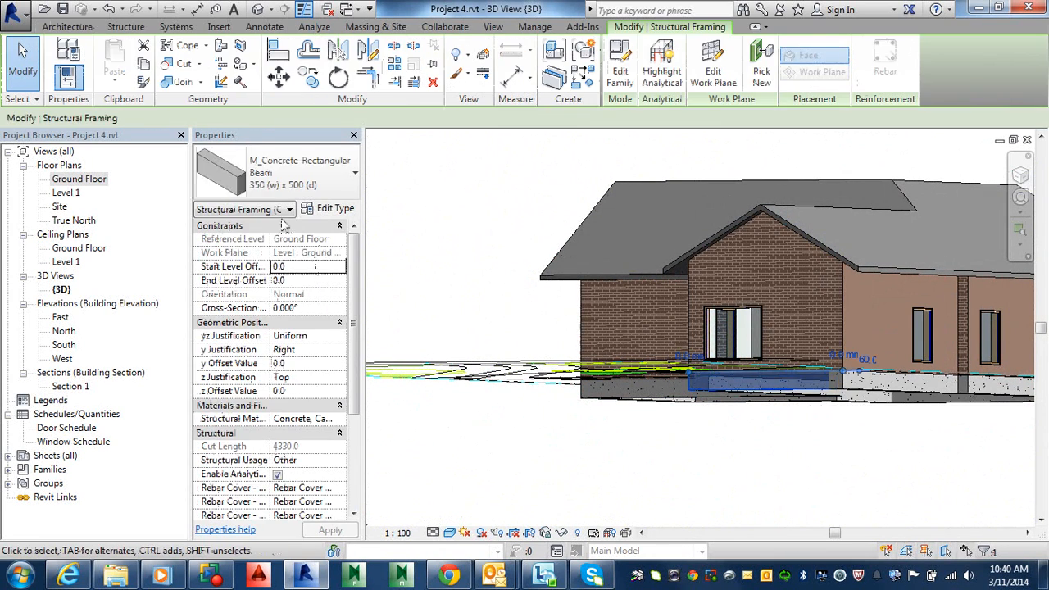
click(336, 209)
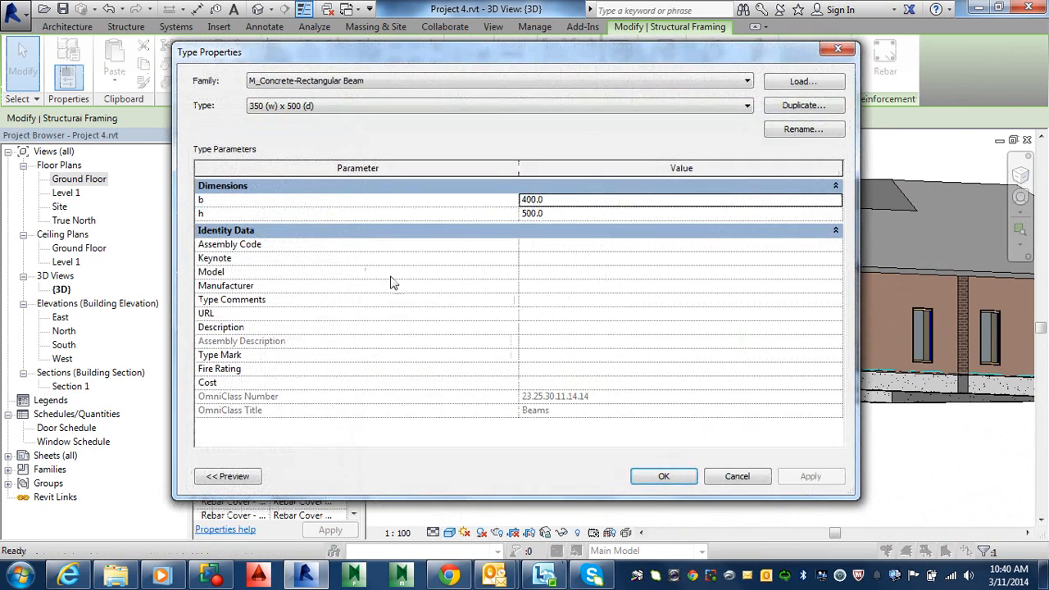
click(738, 477)
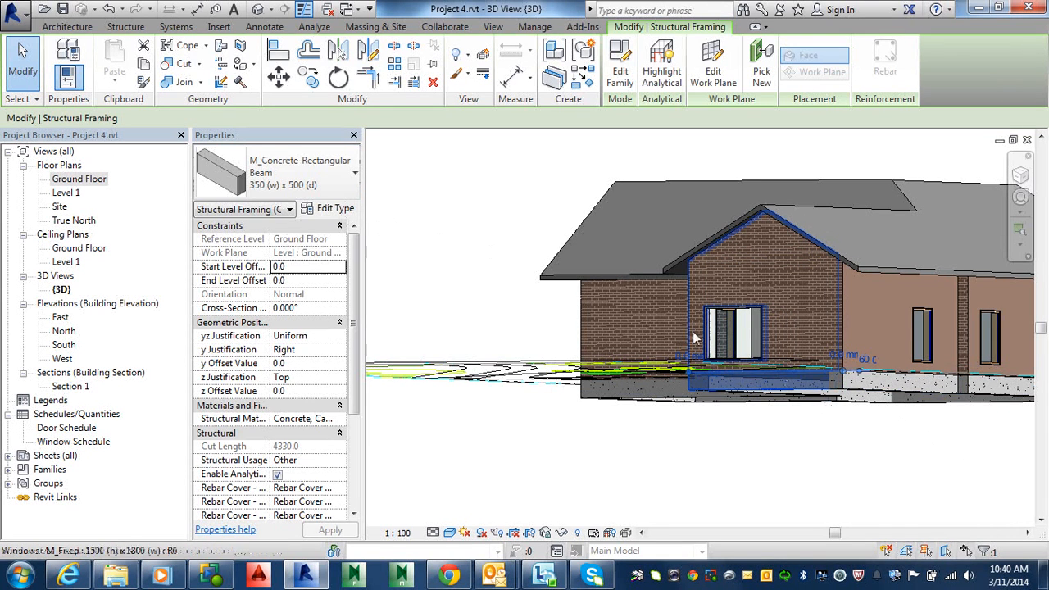
click(335, 211)
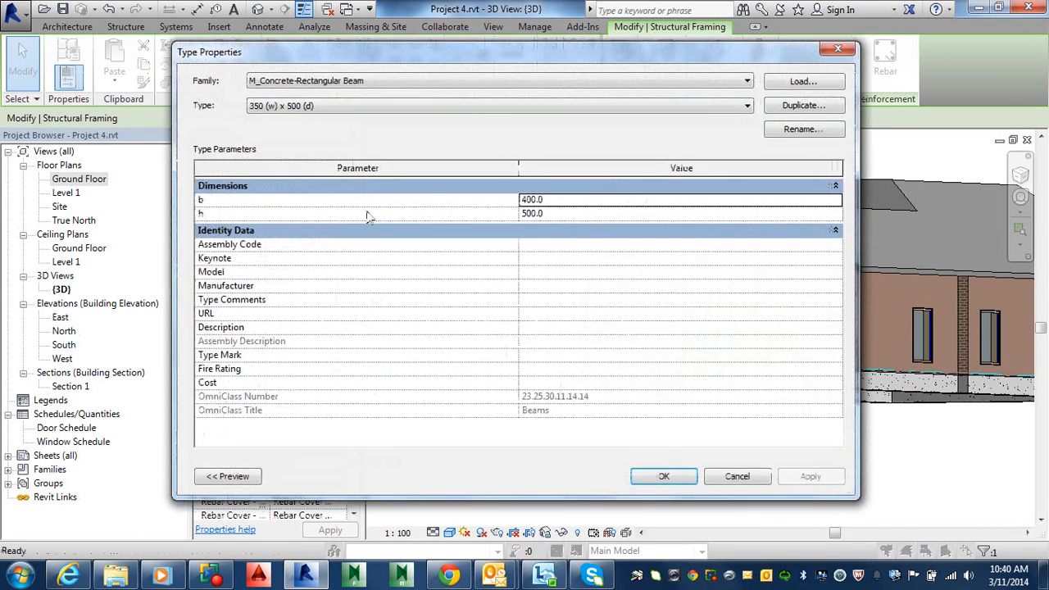
click(544, 200)
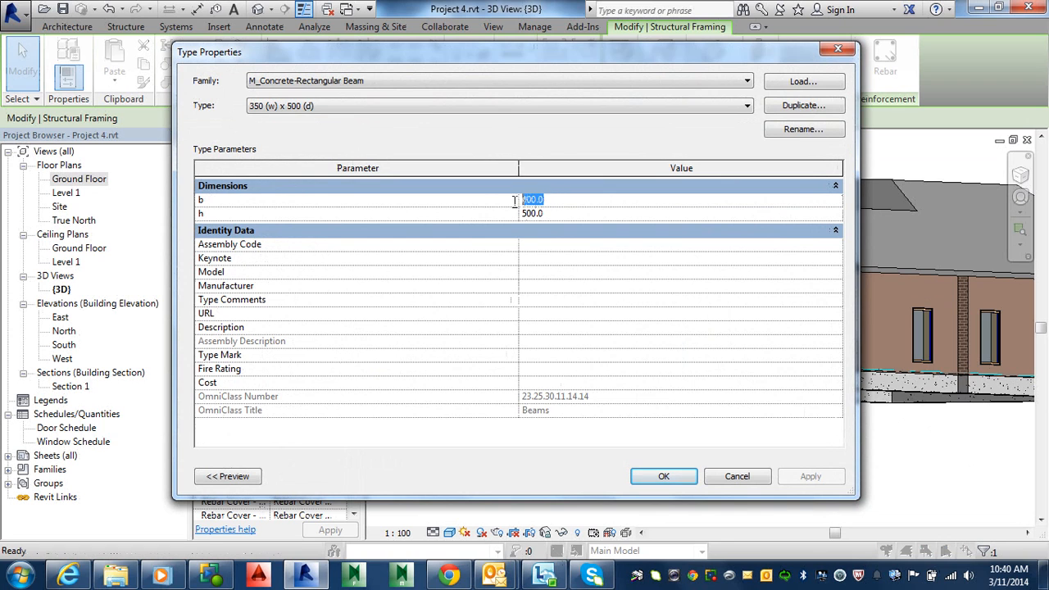
text(350)
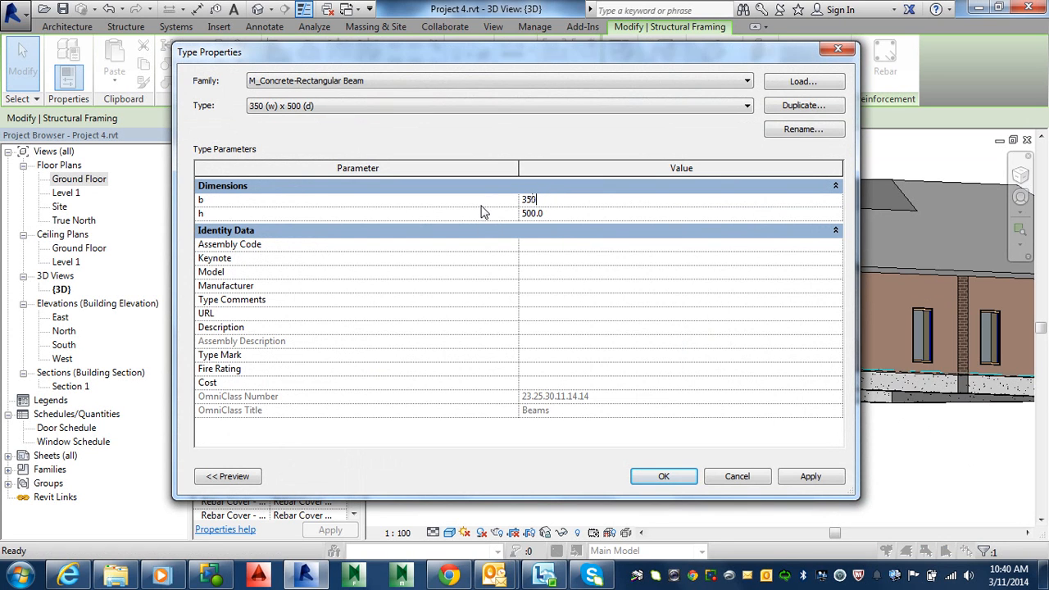
click(663, 477)
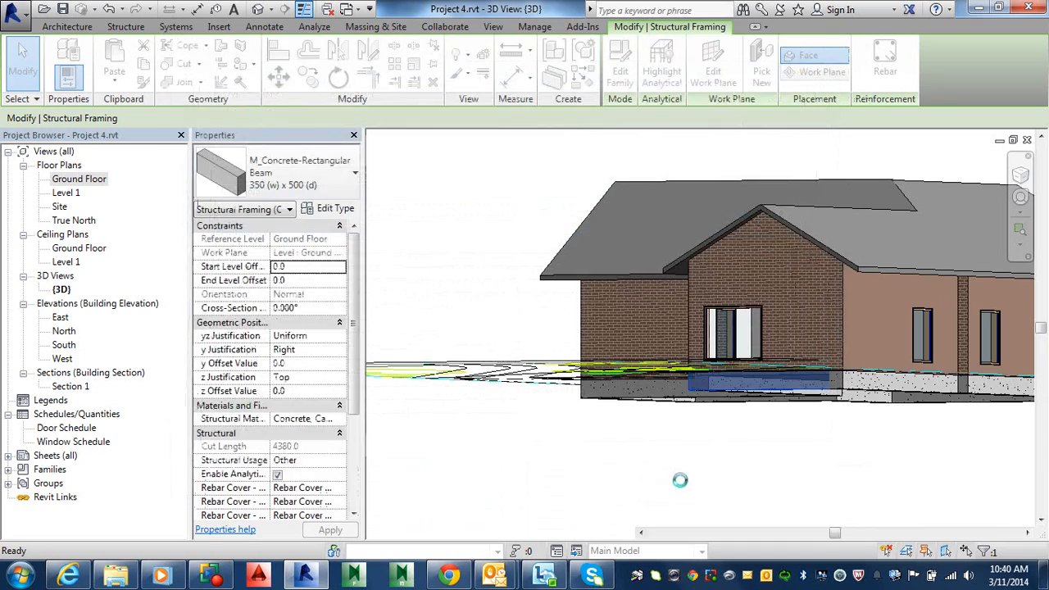
Select the adjacent foundation beam and open its type properties to check its dimensions
click(858, 440)
click(886, 392)
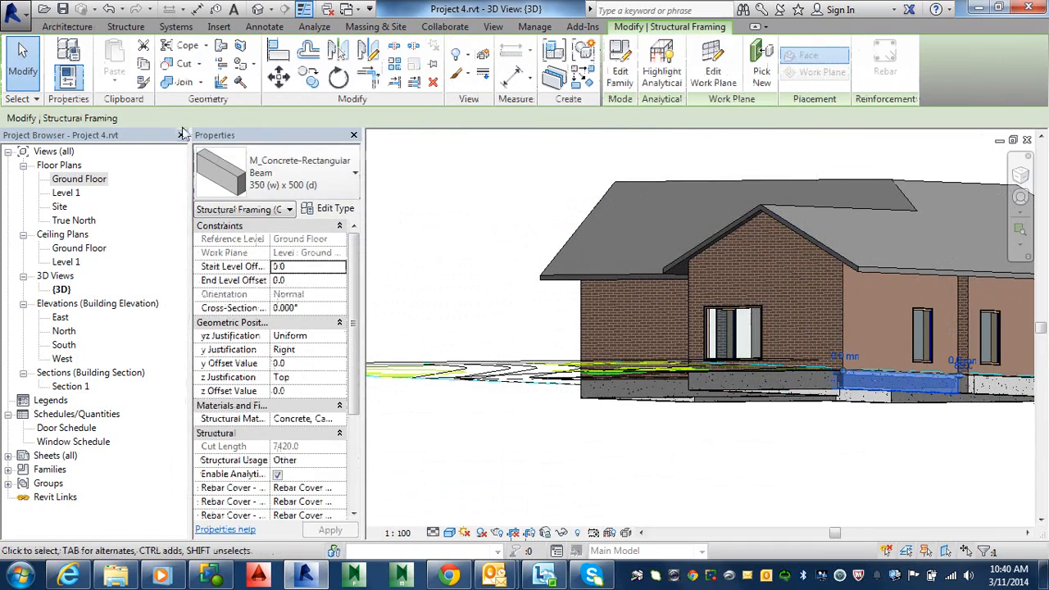
click(331, 210)
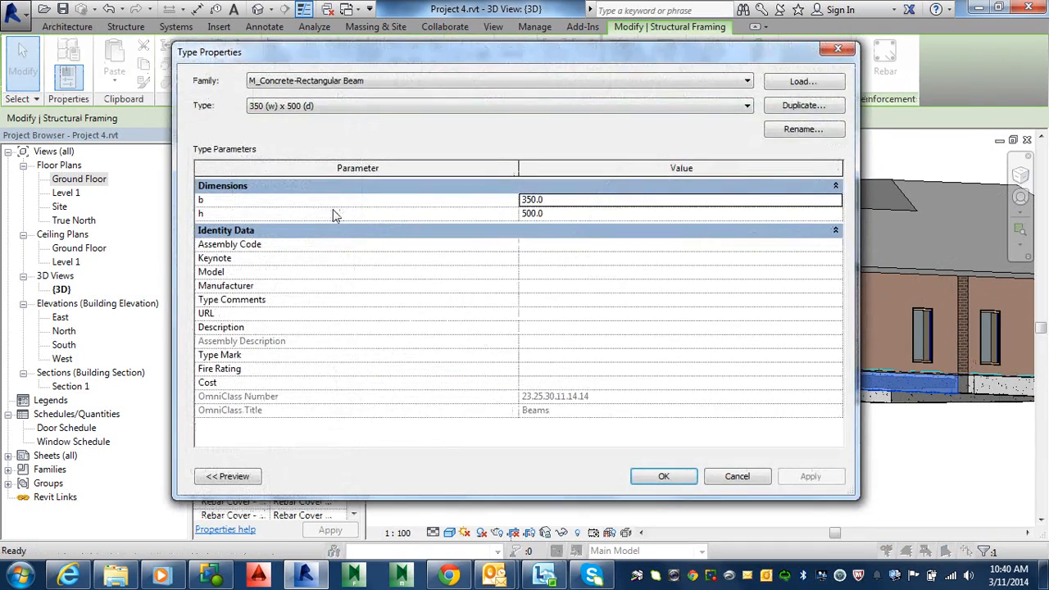
key(Escape)
key(Escape)
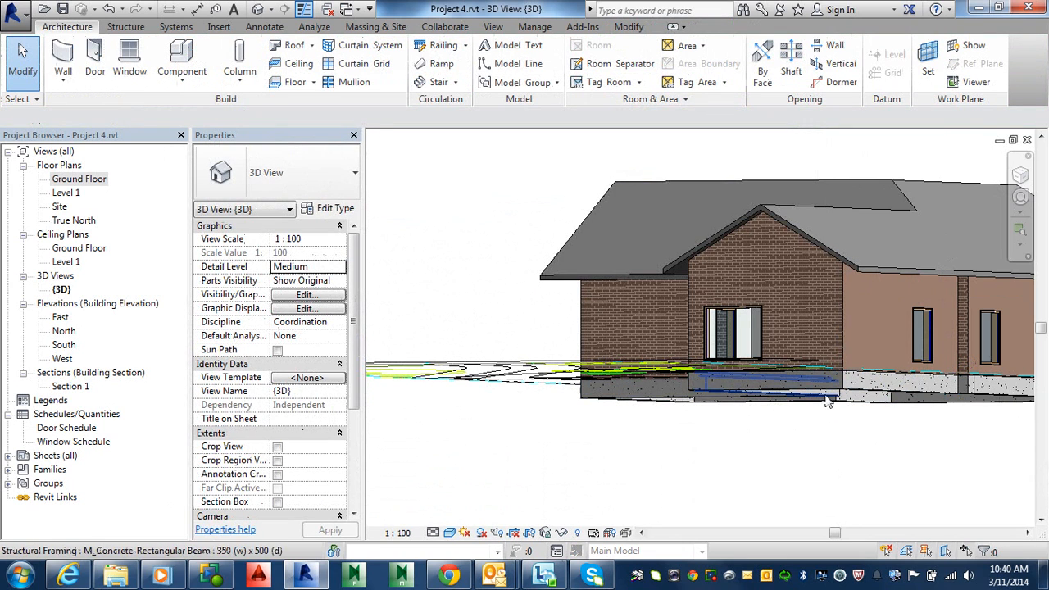
Zoom and orbit the 3D view to examine the beams along the foundation and the house
shift+middle_drag(830, 410, 685, 330)
scroll(786, 506, up, 5)
scroll(478, 166, up, 3)
middle_drag(475, 161, 502, 202)
scroll(501, 202, up, 3)
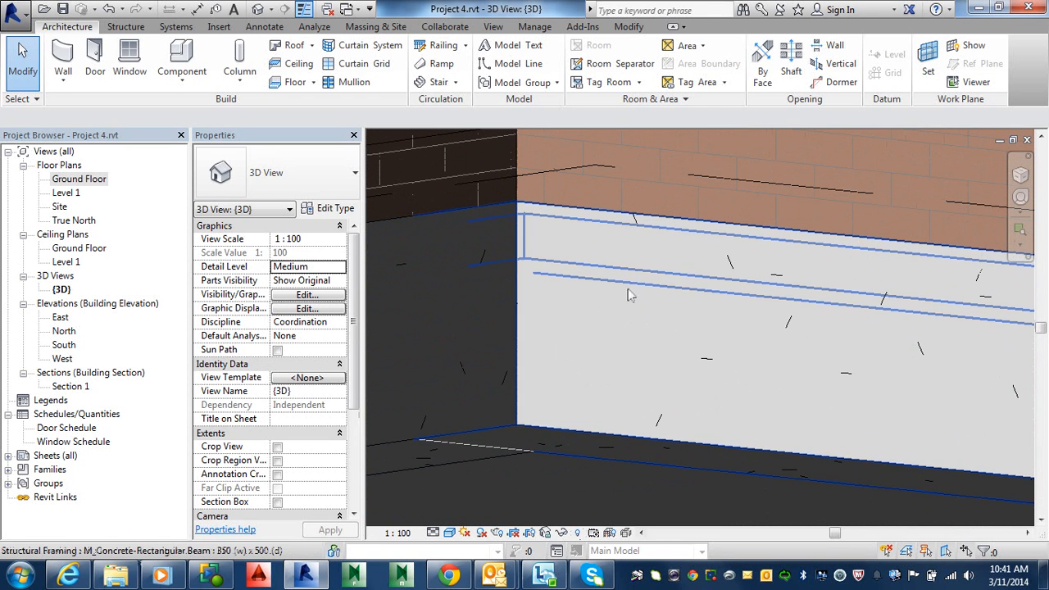
shift+middle_drag(697, 268, 984, 352)
scroll(679, 289, down, 6)
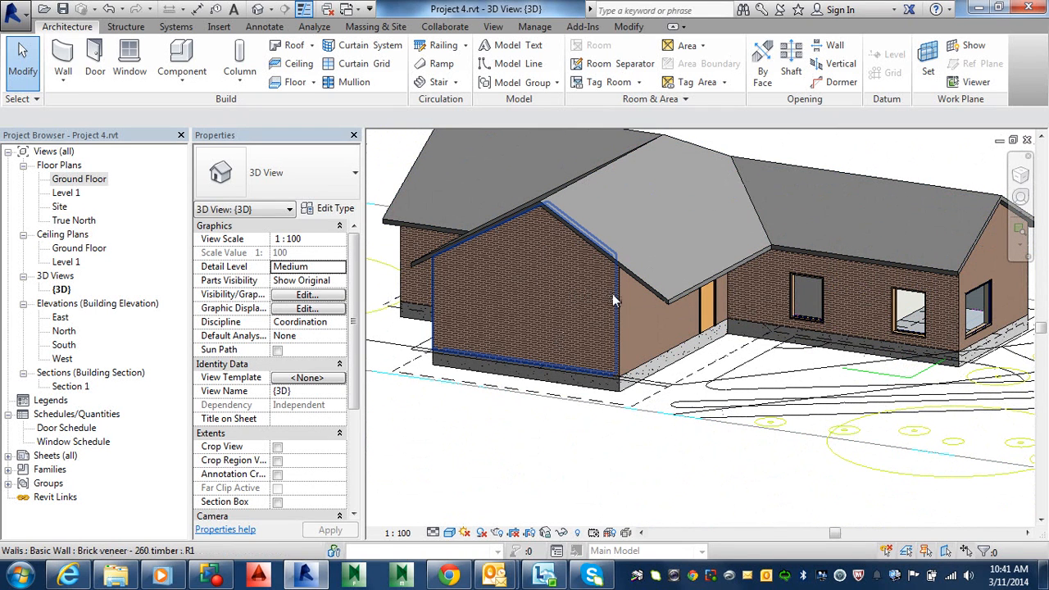
shift+middle_drag(791, 348, 1047, 440)
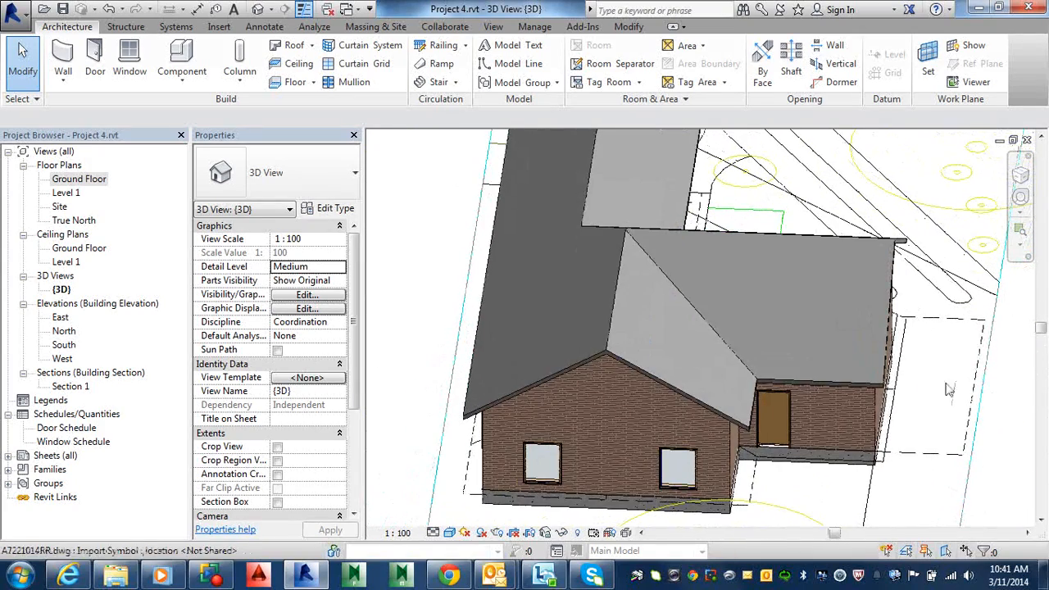
Open the Ground Floor plan and start a Roof by Footprint, moving it to Level 1
key(alt)
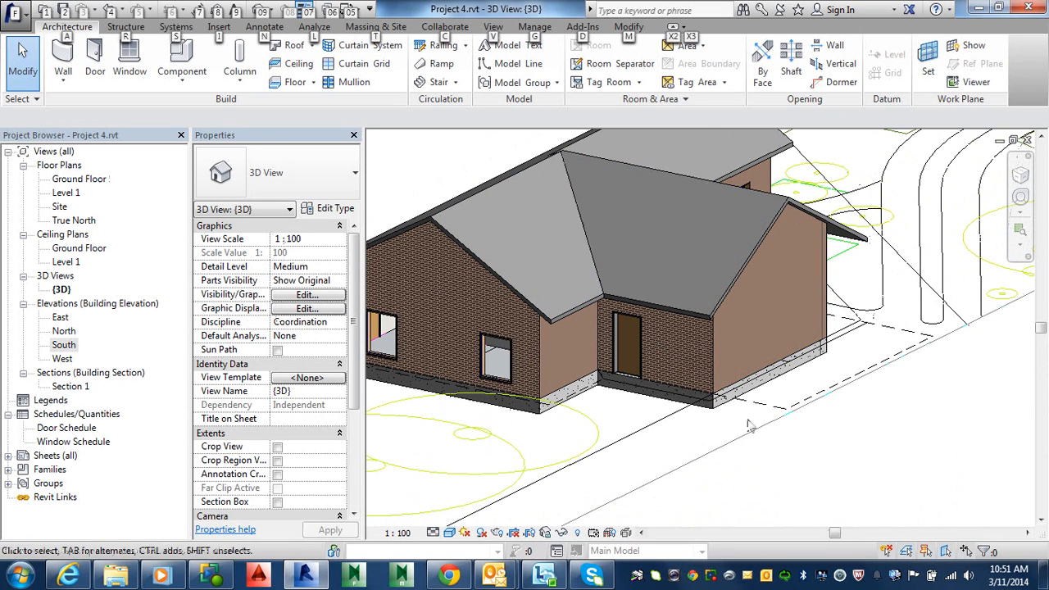
double_click(80, 178)
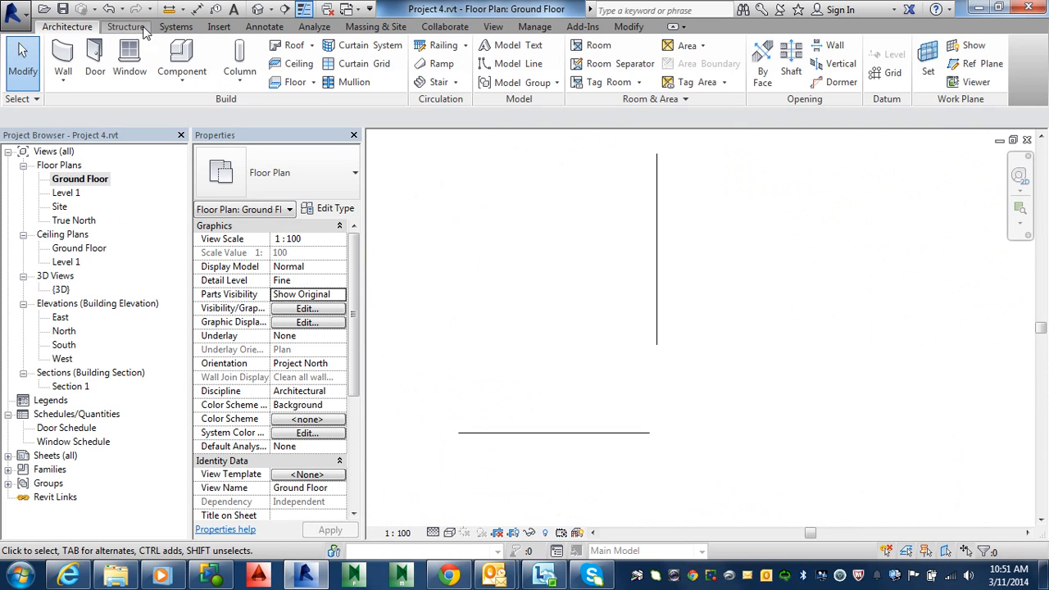
click(311, 47)
click(328, 70)
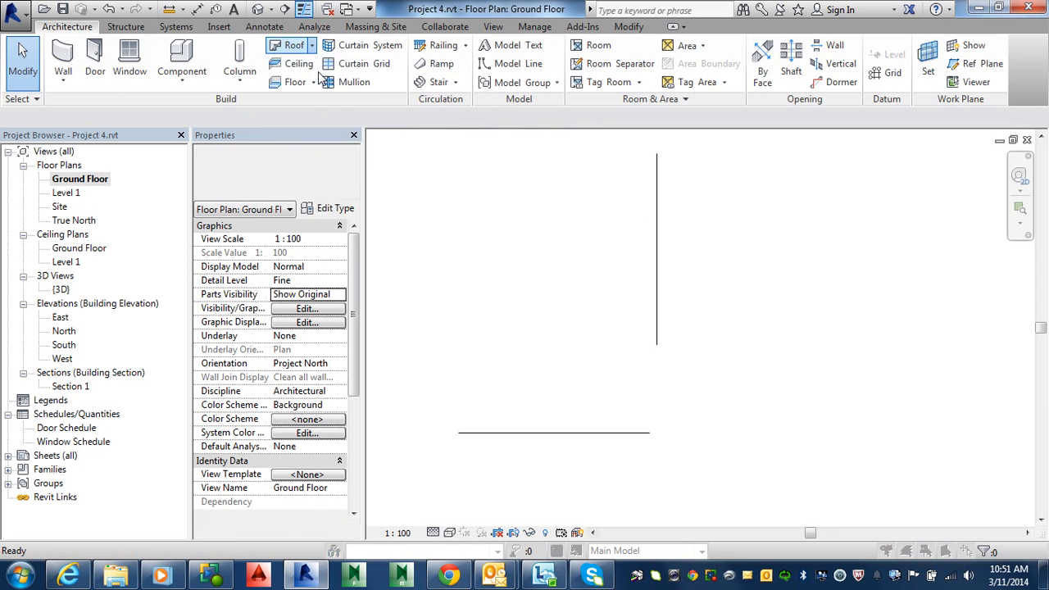
click(516, 321)
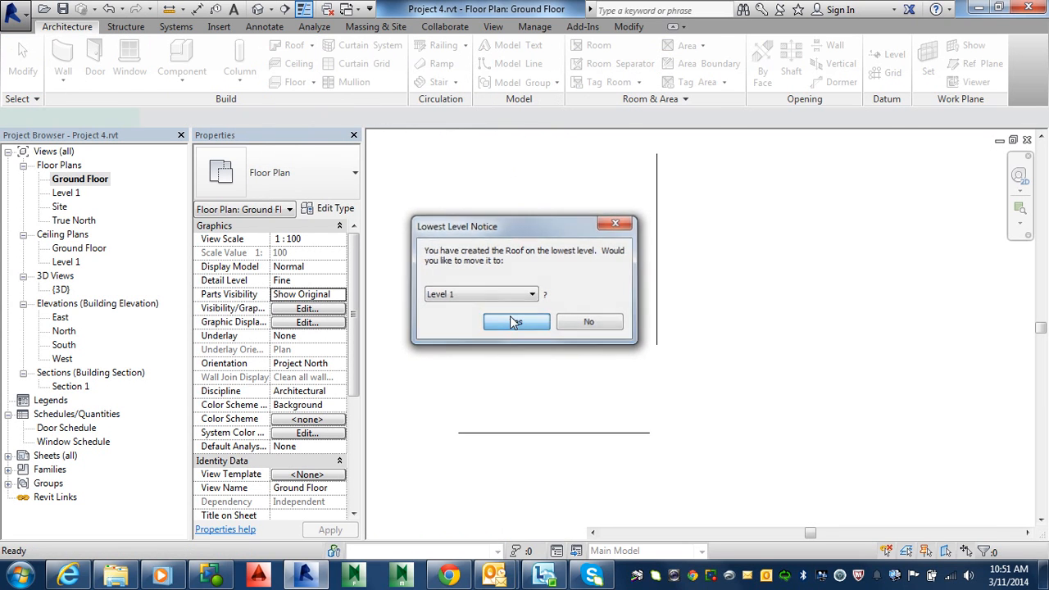
Sketch a rectangular roof boundary about 2775 mm by 8540 mm covering the carport
scroll(675, 301, down, 8)
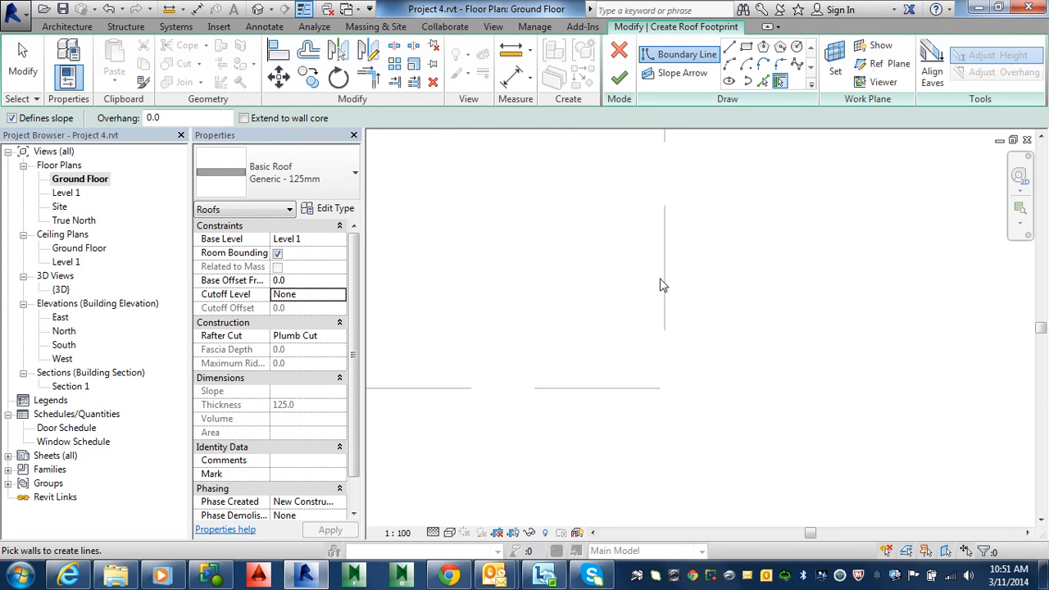
middle_drag(676, 243, 645, 415)
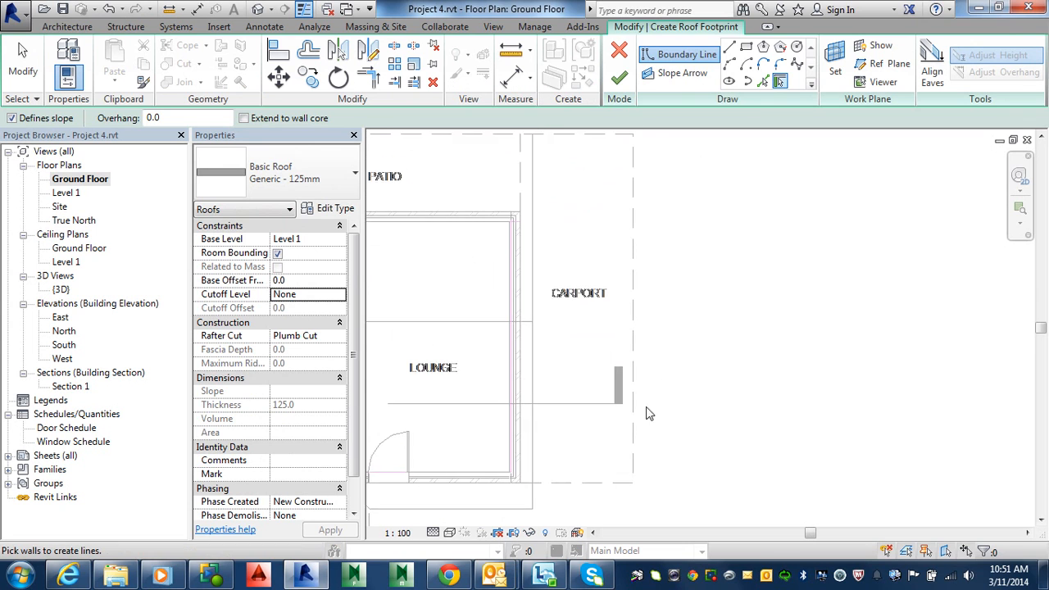
scroll(645, 415, down, 3)
scroll(555, 416, up, 4)
scroll(555, 422, down, 2)
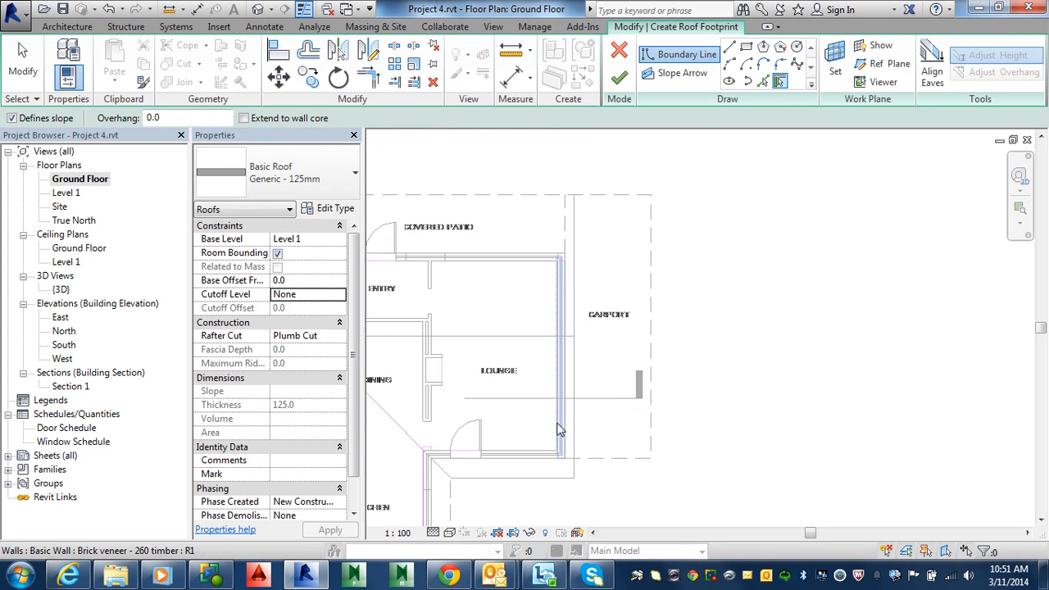
click(746, 49)
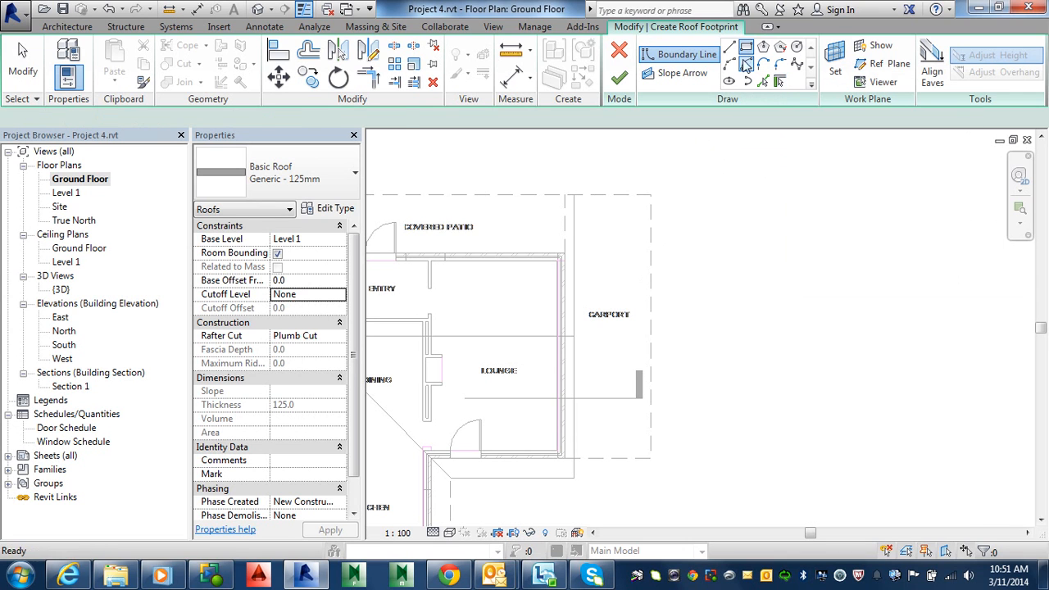
scroll(557, 456, up, 2)
click(563, 455)
scroll(645, 299, down, 2)
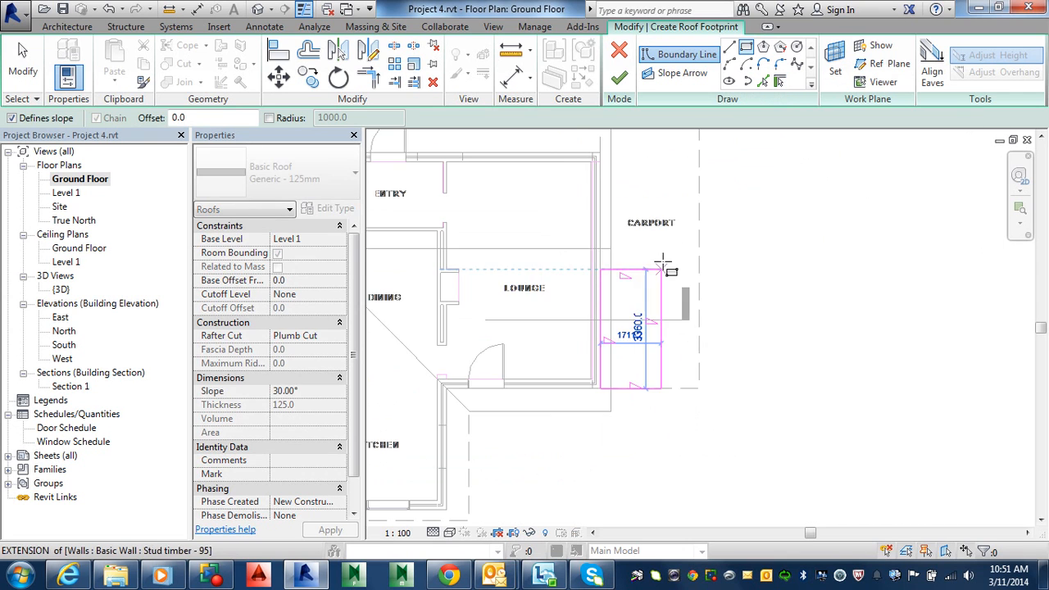
middle_drag(676, 247, 641, 413)
click(665, 250)
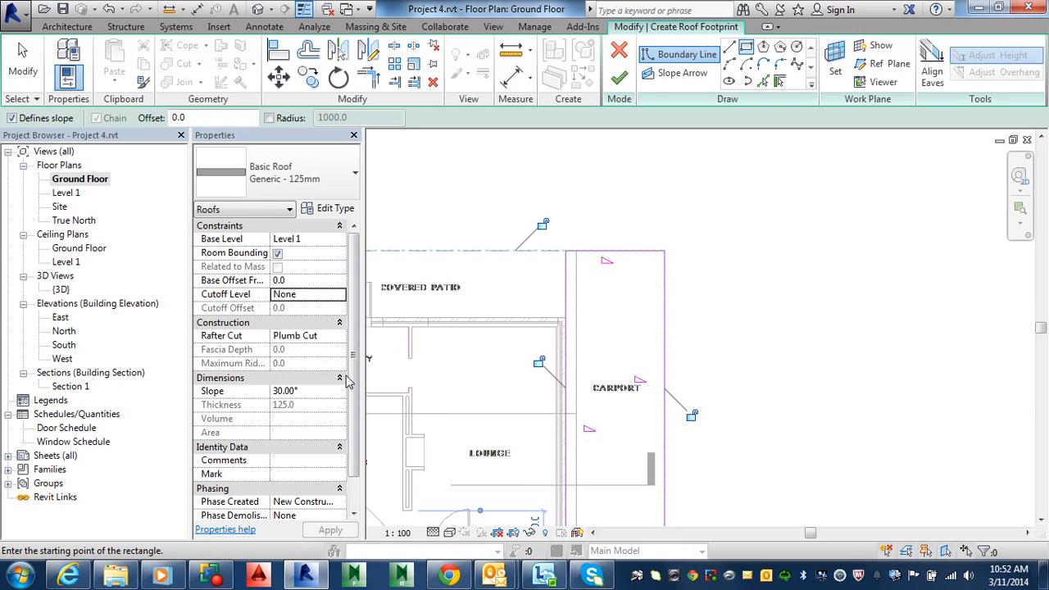
key(Escape)
key(Escape)
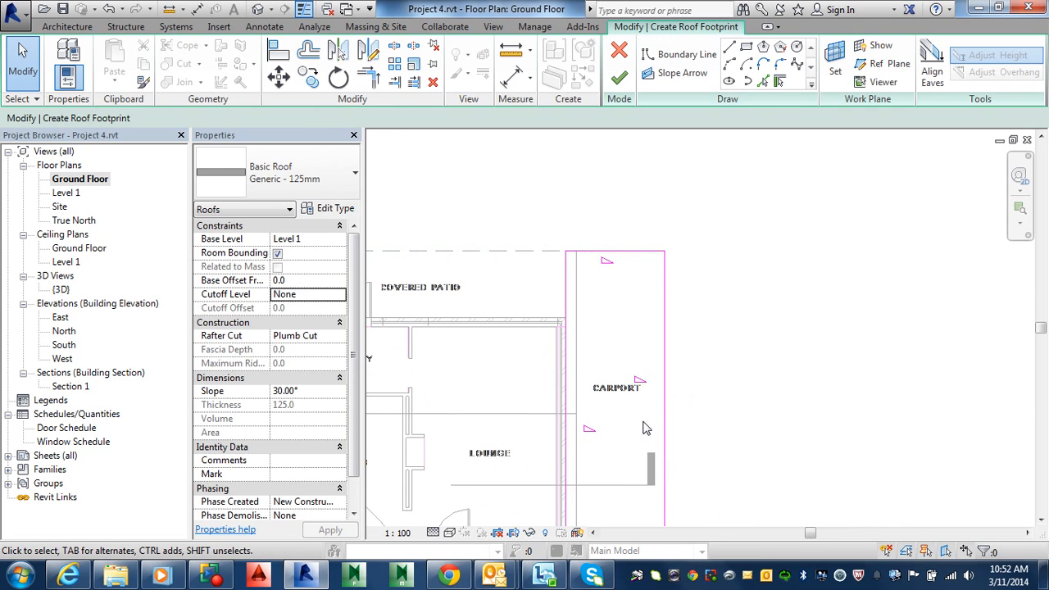
Turn off slope definition for the carport boundary's left, top and bottom lines
click(565, 283)
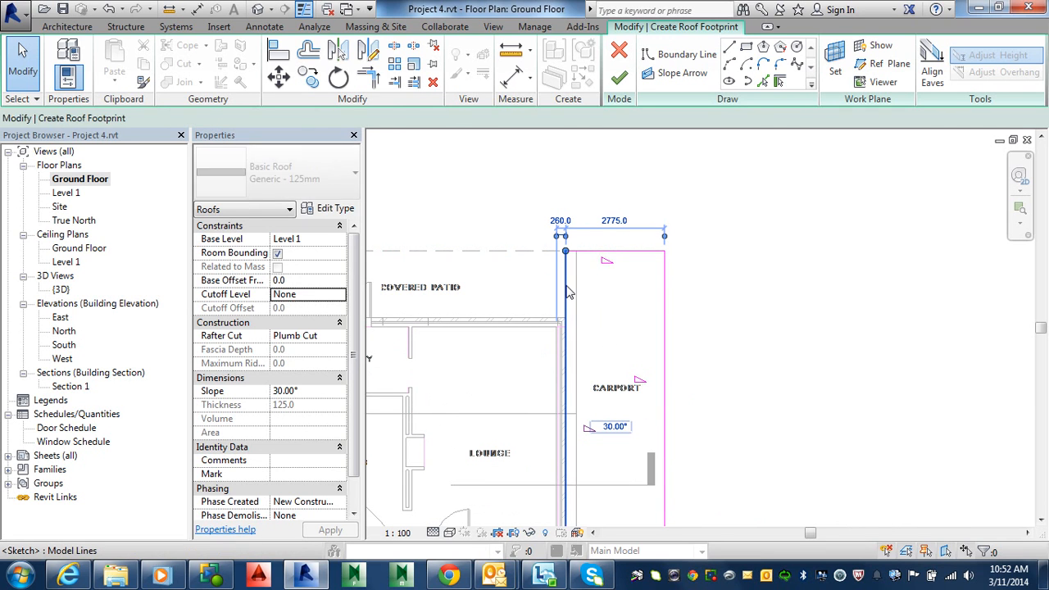
ctrl+click(625, 253)
middle_drag(632, 403, 632, 227)
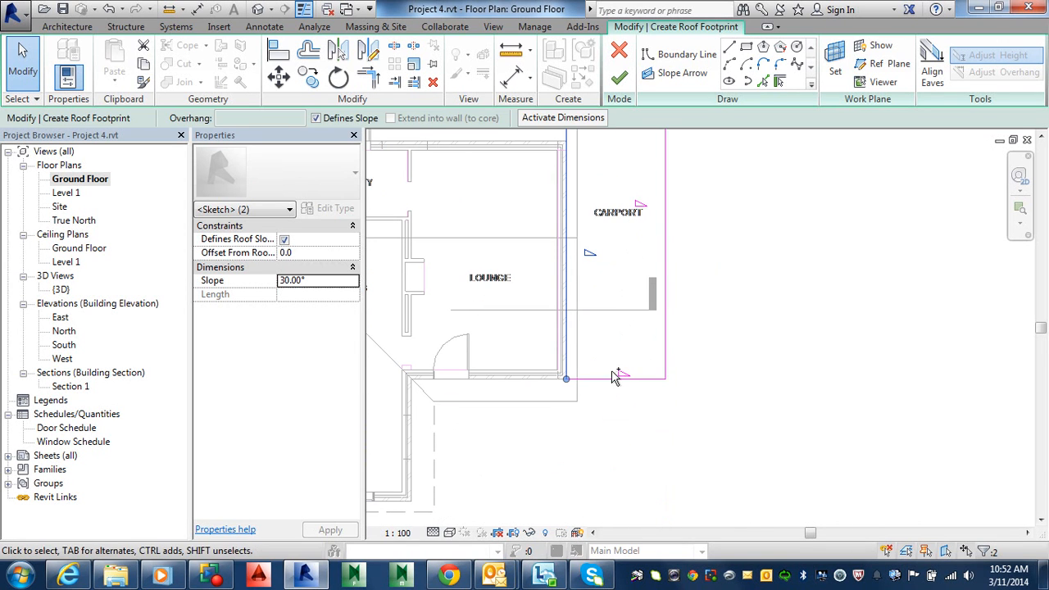
ctrl+click(629, 378)
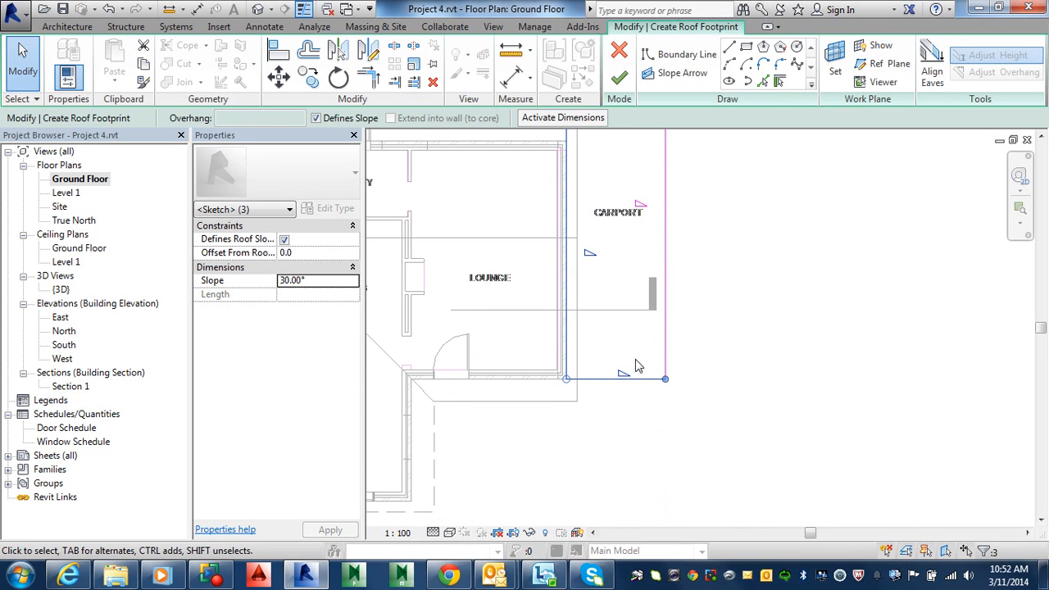
click(317, 119)
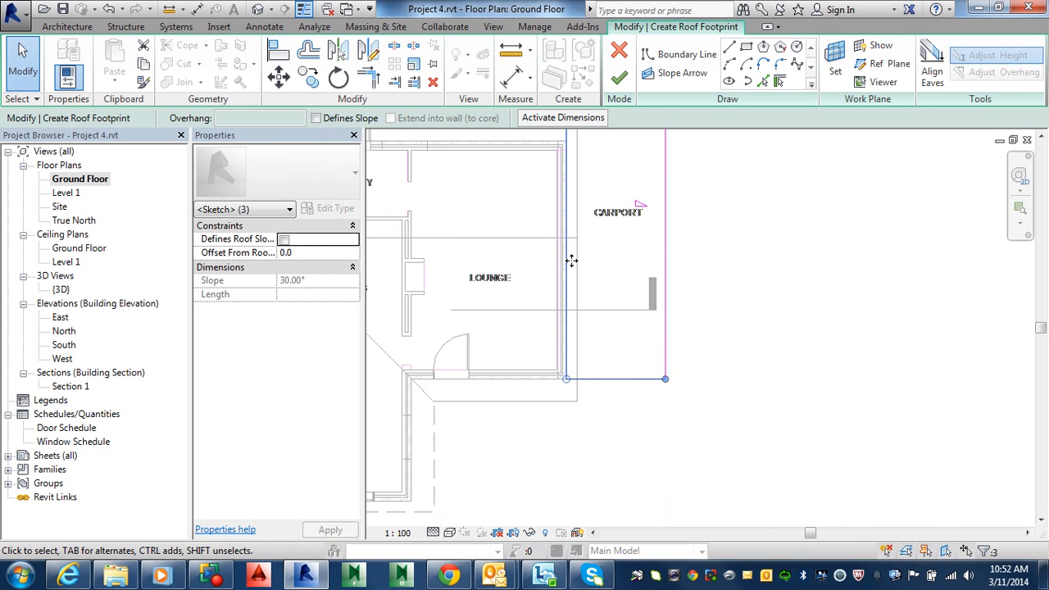
Set the slope of the carport's right boundary line to 10° and finish the roof
mouse_move(571, 260)
middle_down()
mouse_move(577, 313)
mouse_move(561, 373)
middle_up()
click(605, 351)
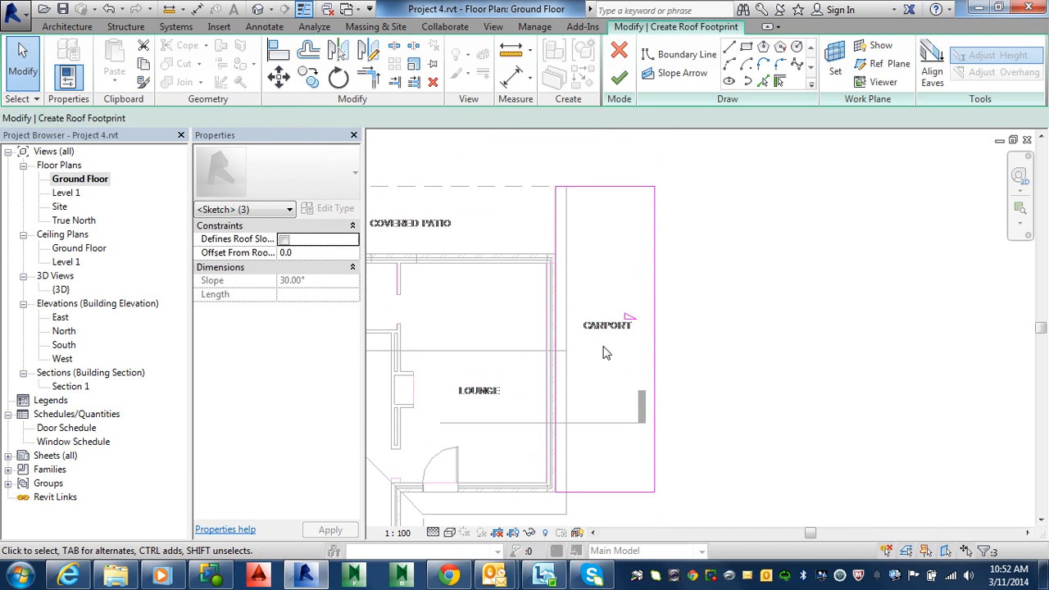
click(655, 314)
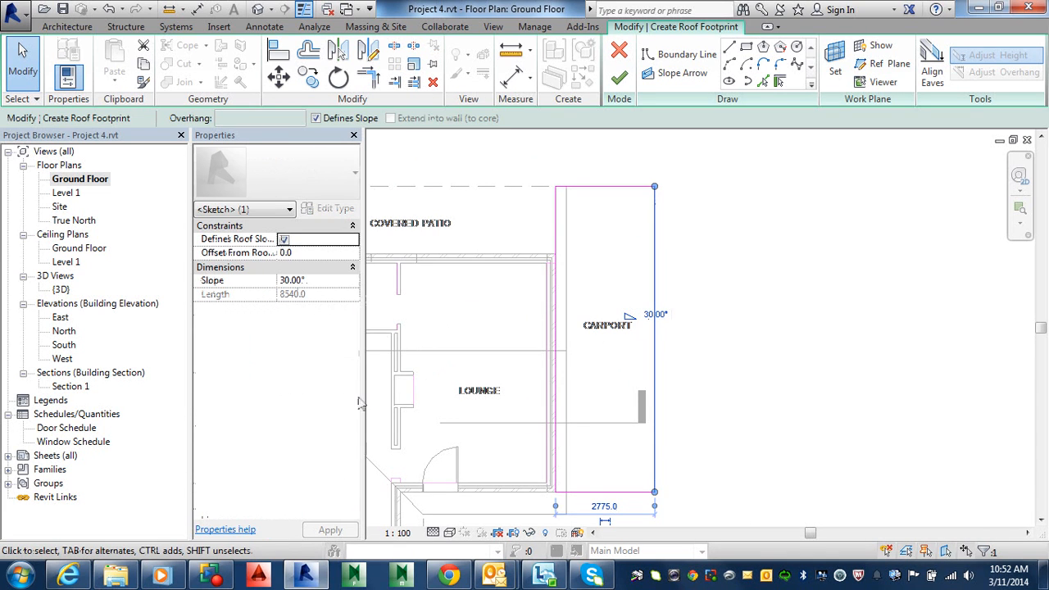
click(310, 284)
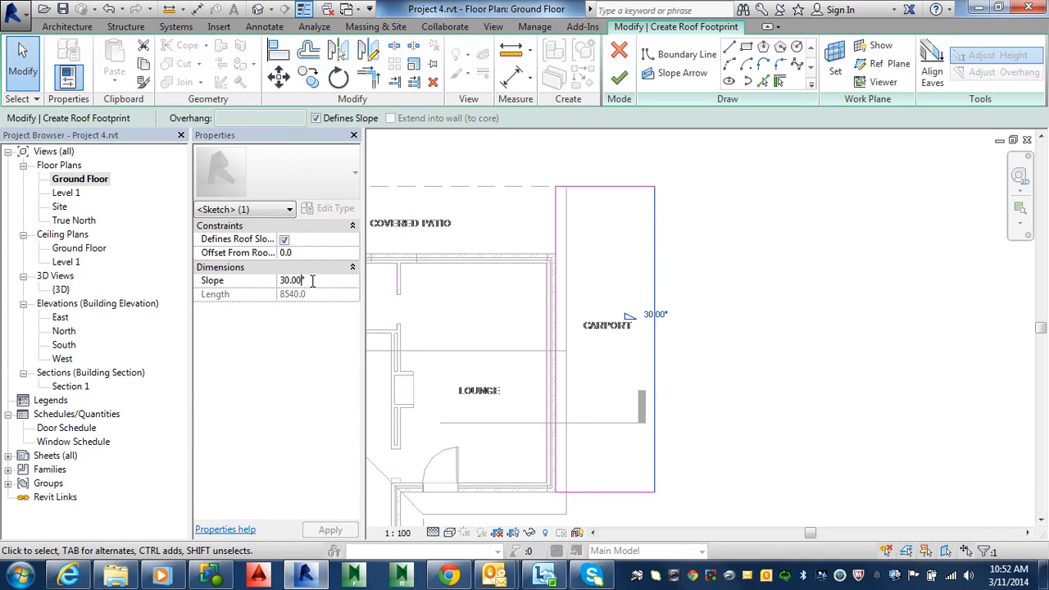
text(1)
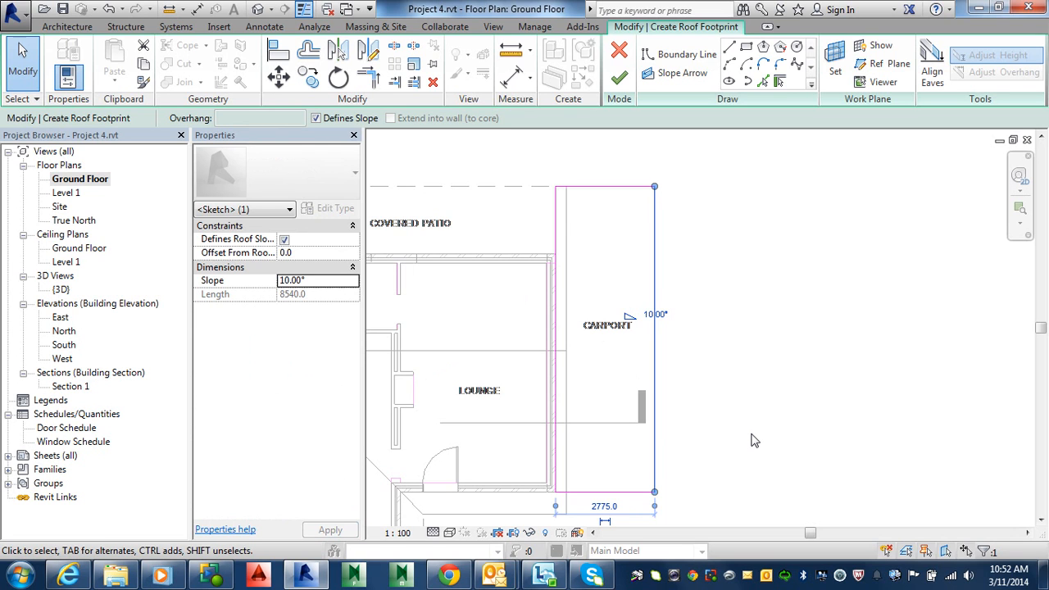
click(755, 441)
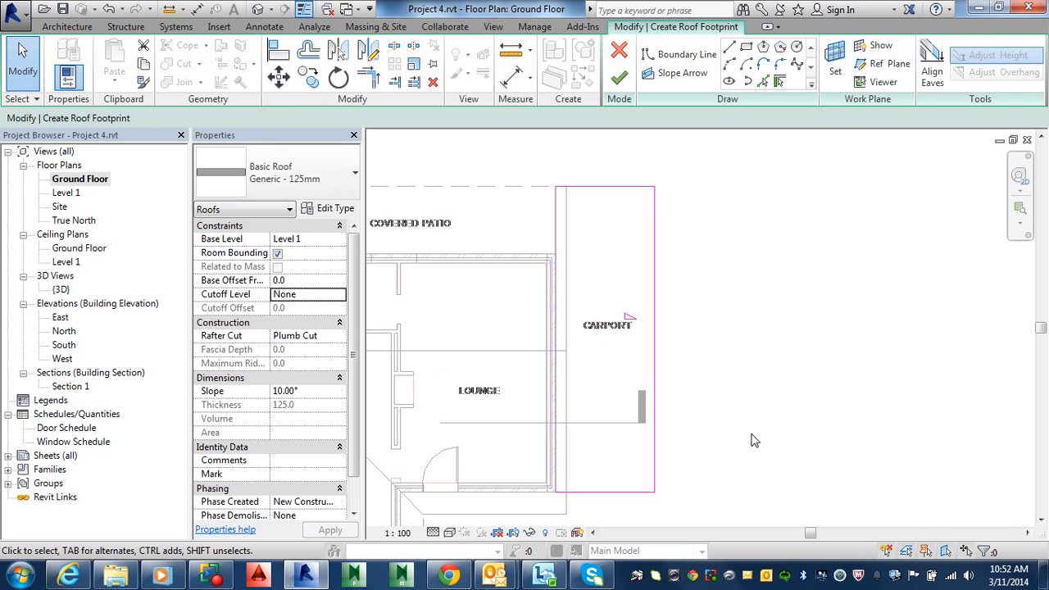
click(619, 77)
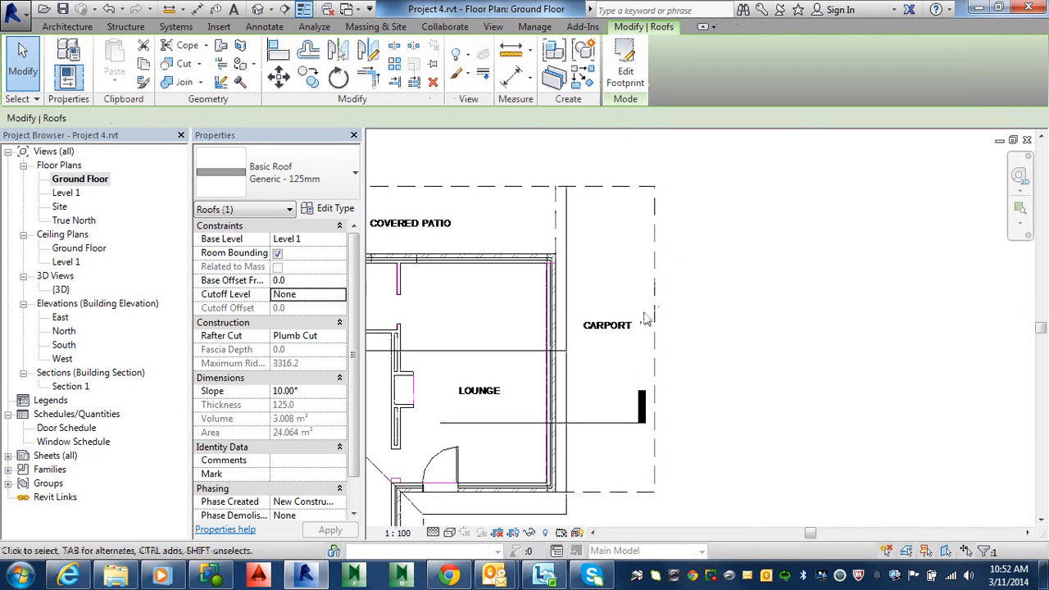
Open the default 3D view and orbit to inspect the new carport roof
click(256, 9)
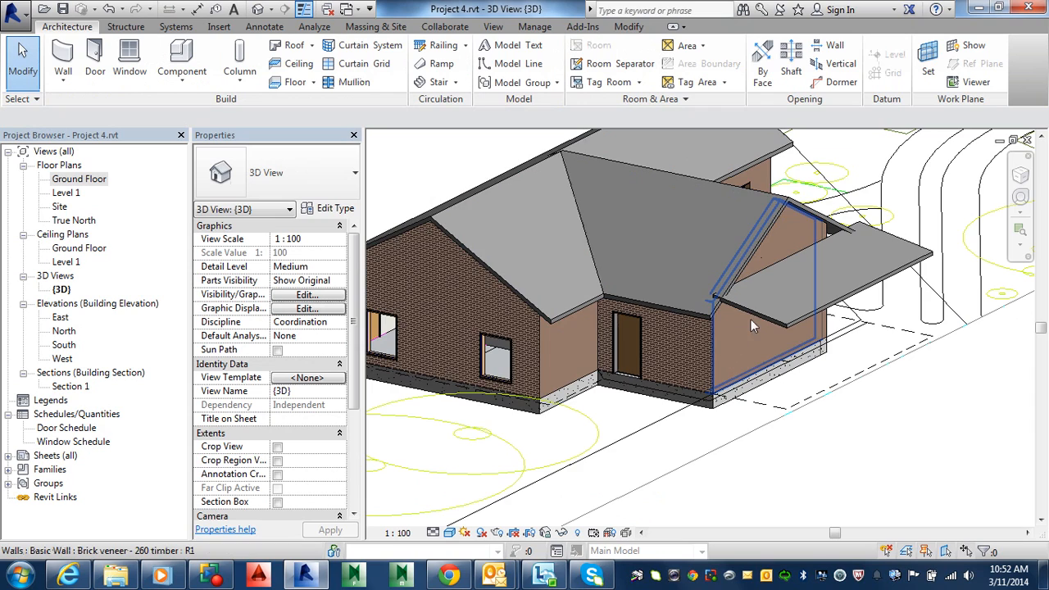
middle_drag(749, 307, 698, 199)
middle_drag(689, 352, 614, 407)
click(650, 314)
click(650, 314)
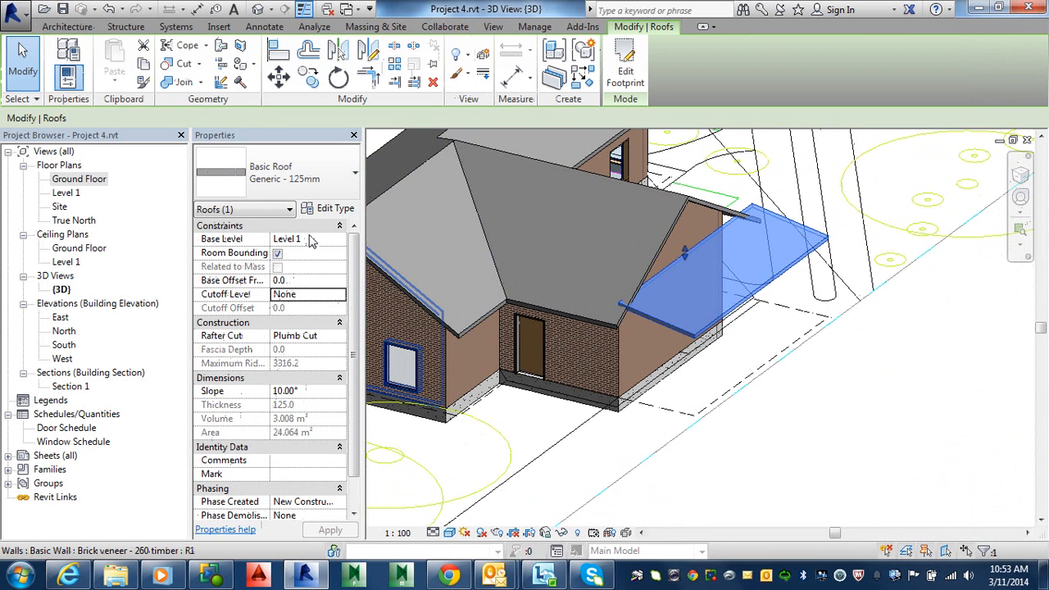
Set the carport roof's base offset to -800 mm
click(300, 280)
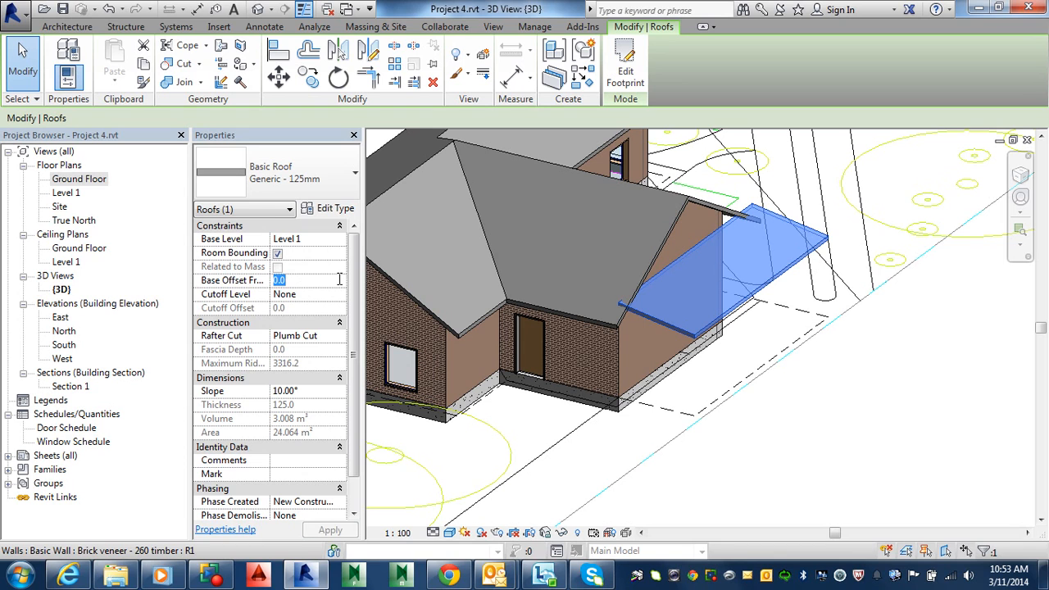
text(-8)
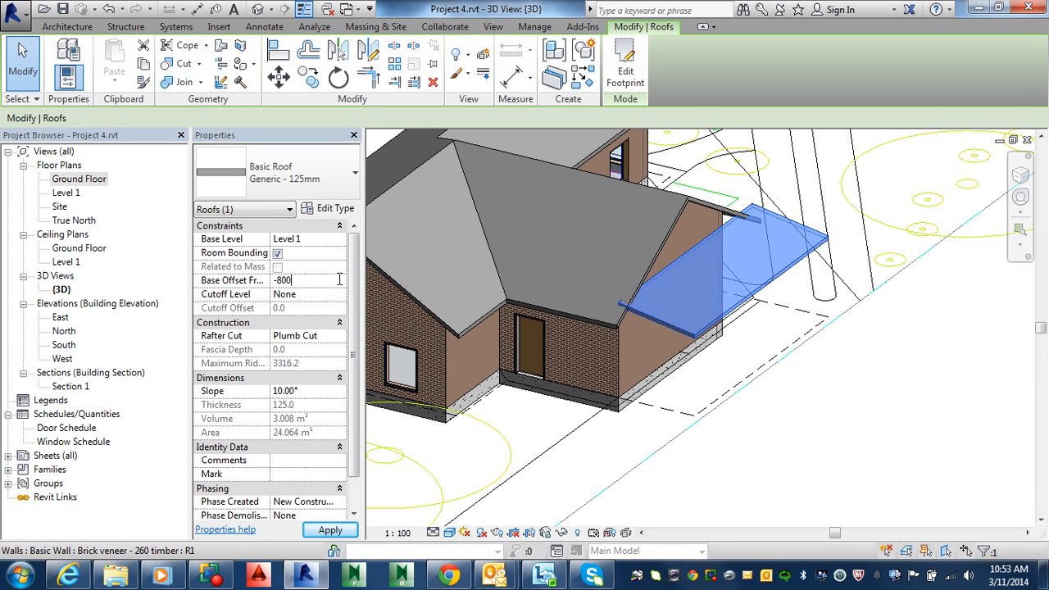
key(Return)
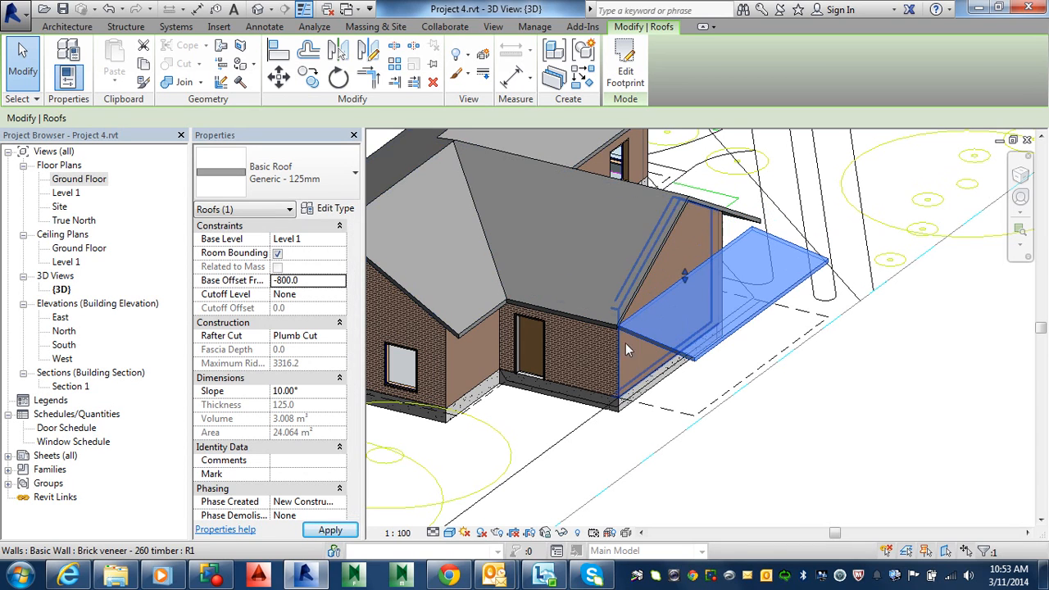
shift+middle_drag(682, 332, 689, 282)
scroll(623, 288, up, 3)
scroll(623, 288, up, 2)
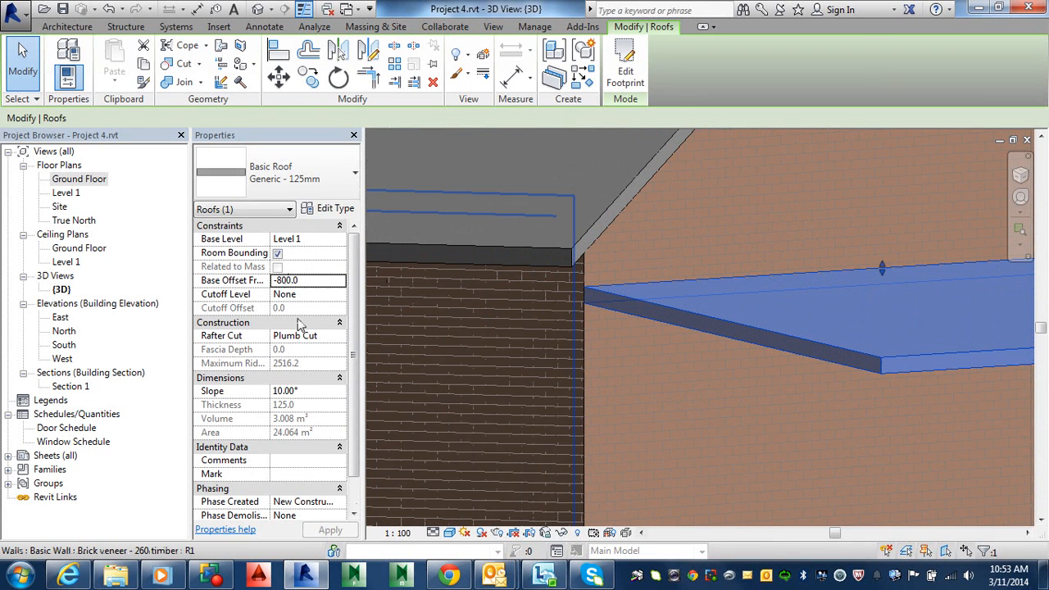
click(293, 280)
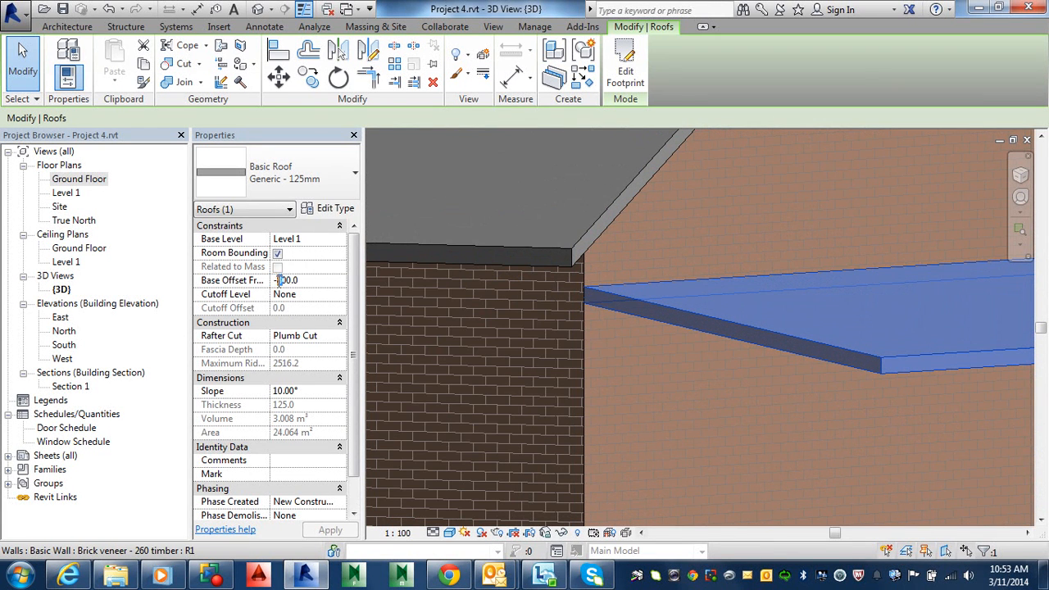
text(8)
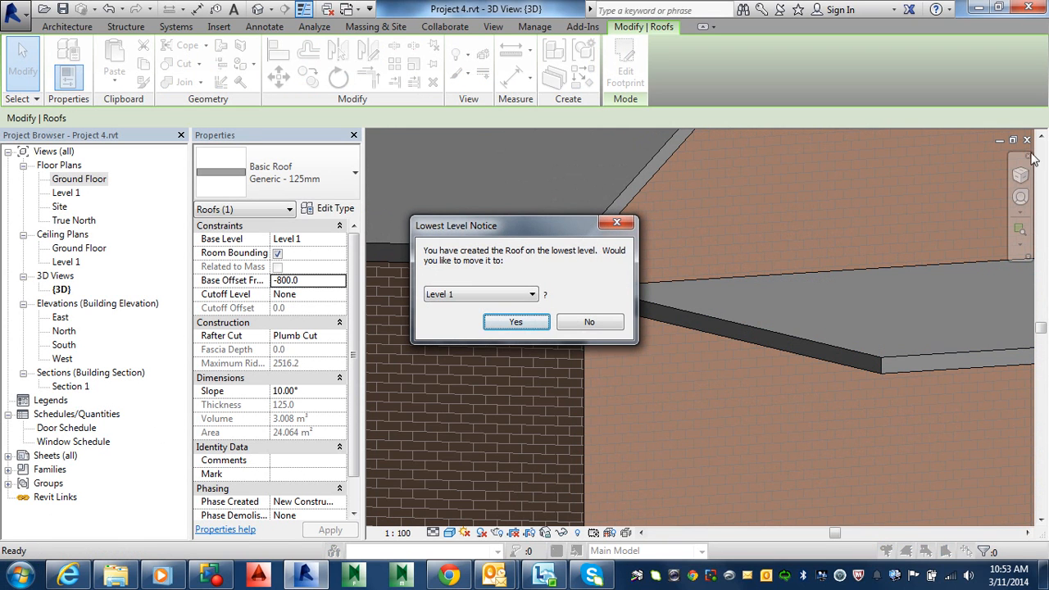
click(589, 322)
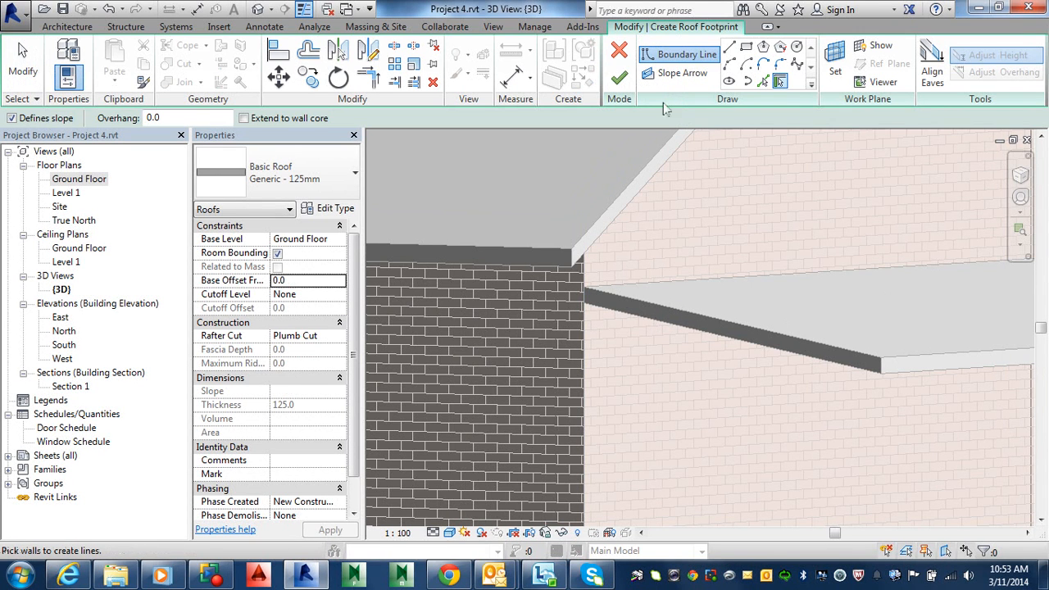
click(621, 51)
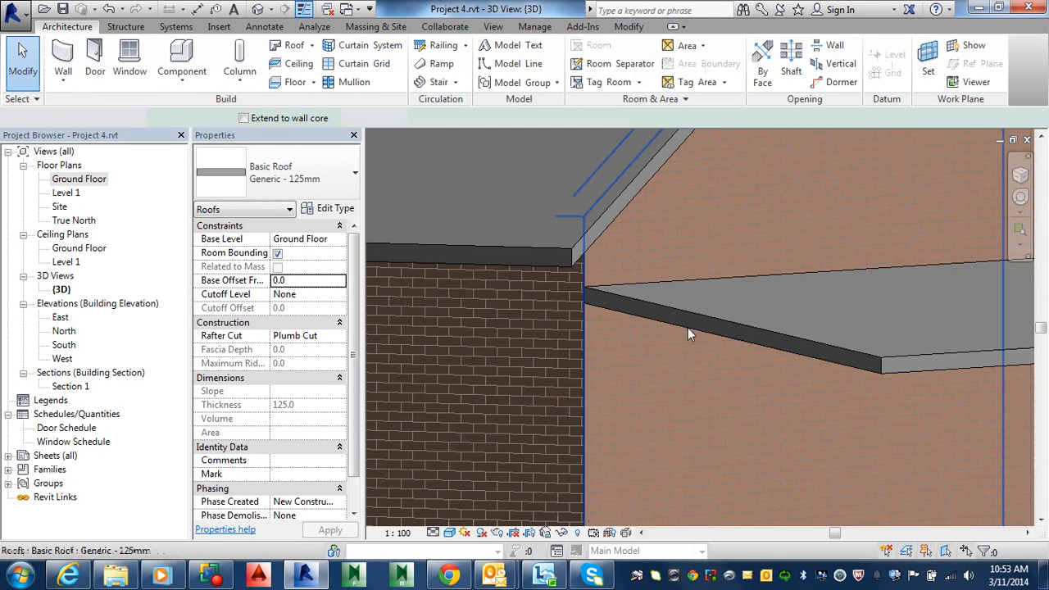
Delete the carport roof and undo the deletion
click(703, 321)
click(318, 279)
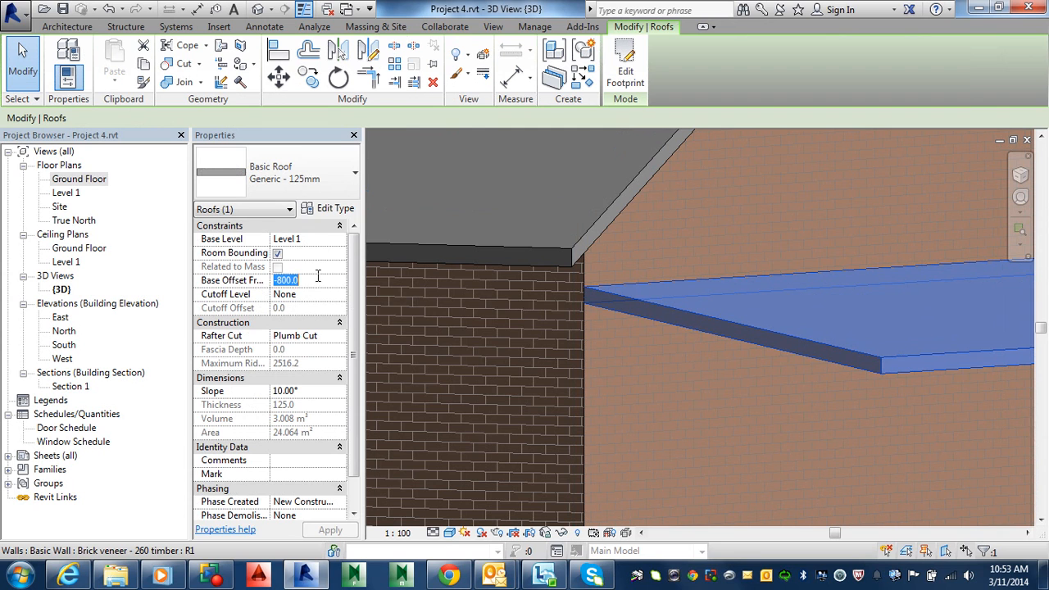
key(Delete)
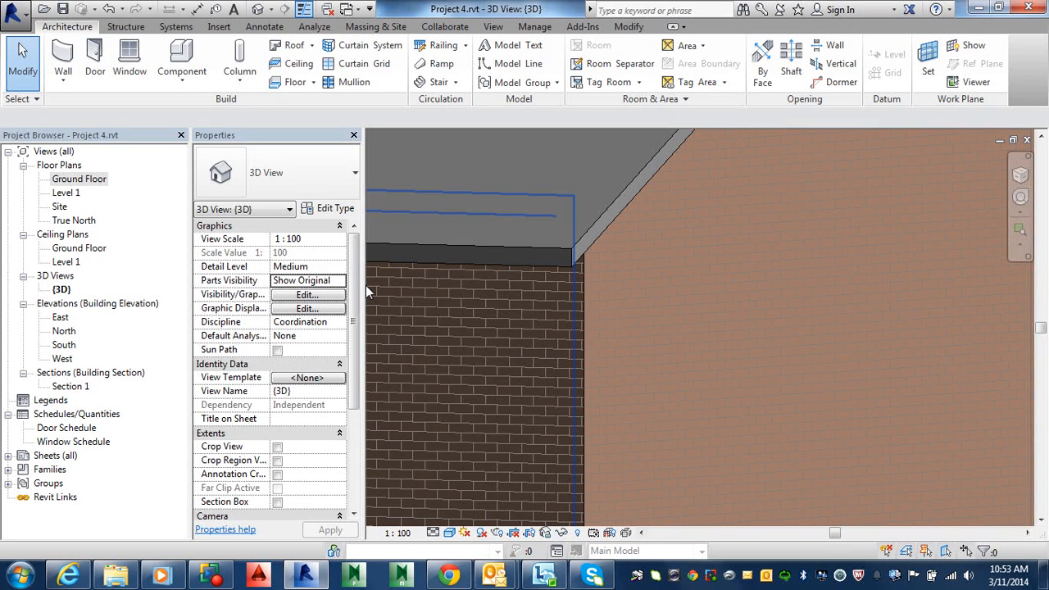
key(ctrl+z)
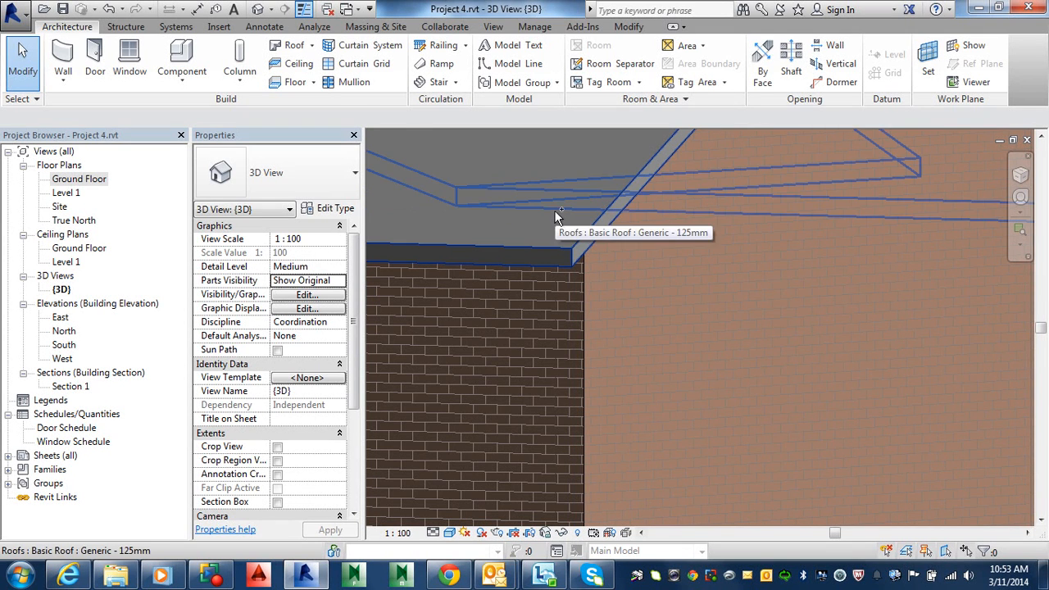
Set the carport roof's base offset to -900 mm and apply it
click(661, 315)
click(299, 280)
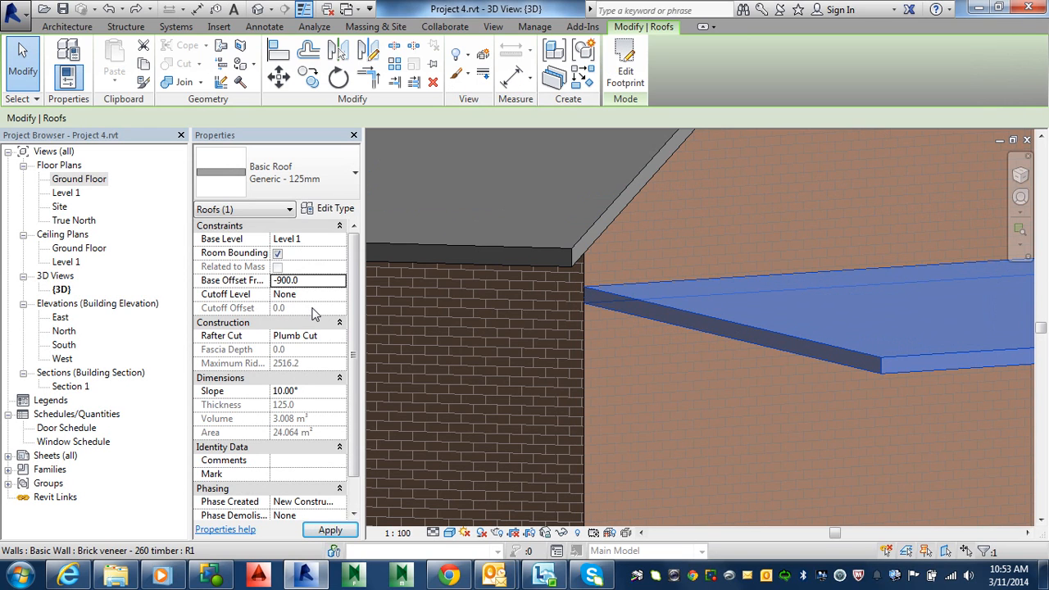
click(330, 531)
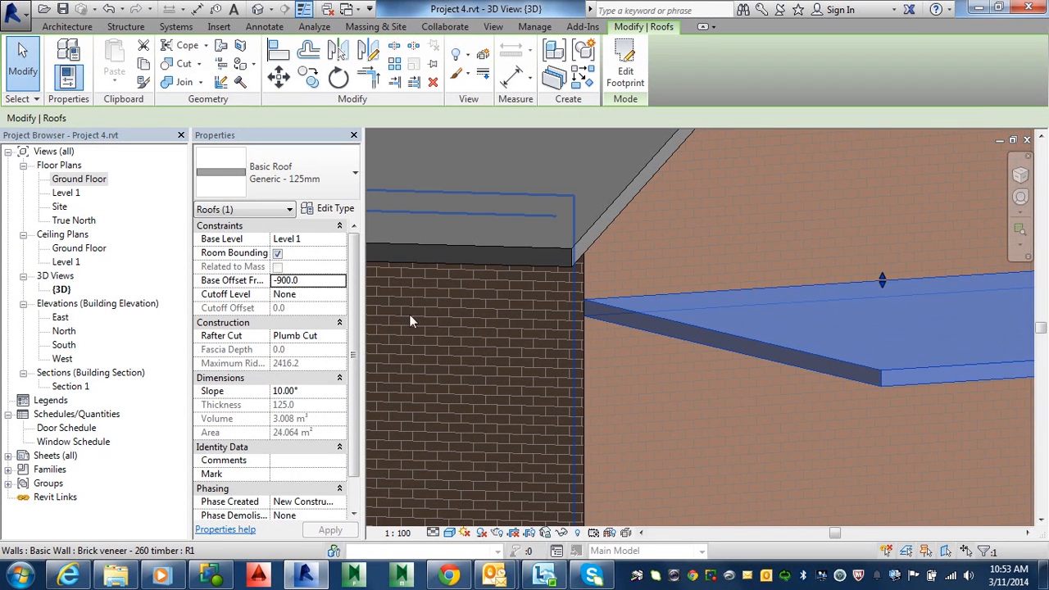
Set the carport roof's base offset to -700 mm and apply it
double_click(316, 287)
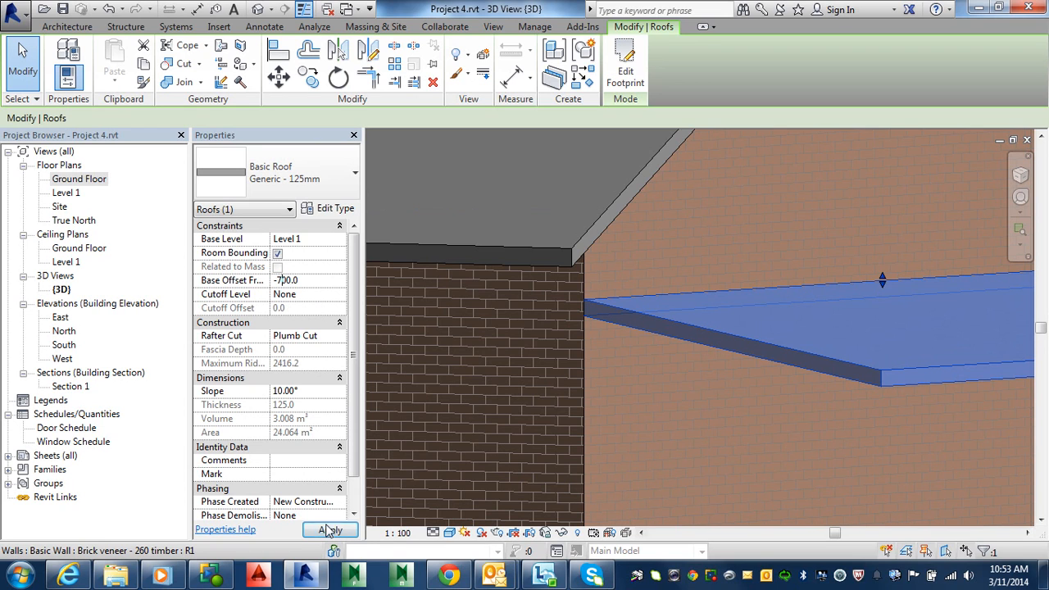
click(329, 530)
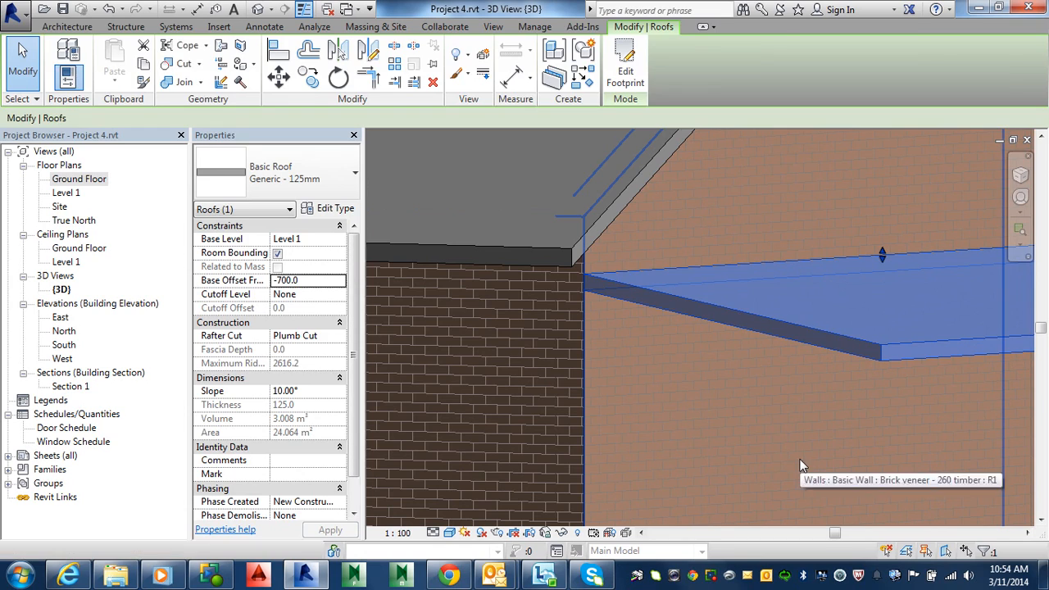
key(Escape)
Open the South elevation and measure the distance from the carport roof's lower edge down to the ground floor level
scroll(814, 380, down, 5)
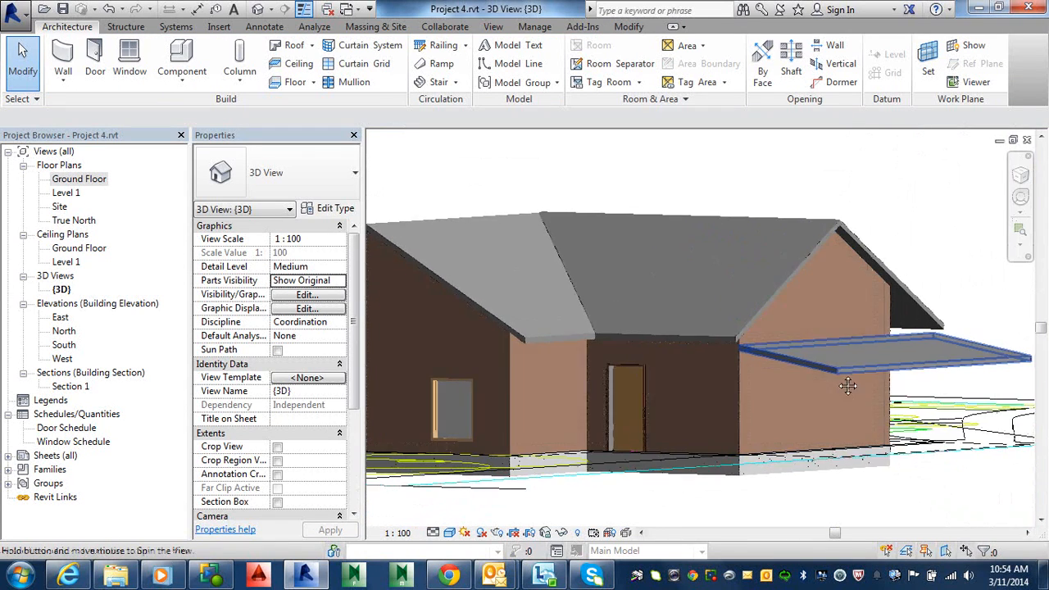
shift+middle_drag(848, 386, 900, 429)
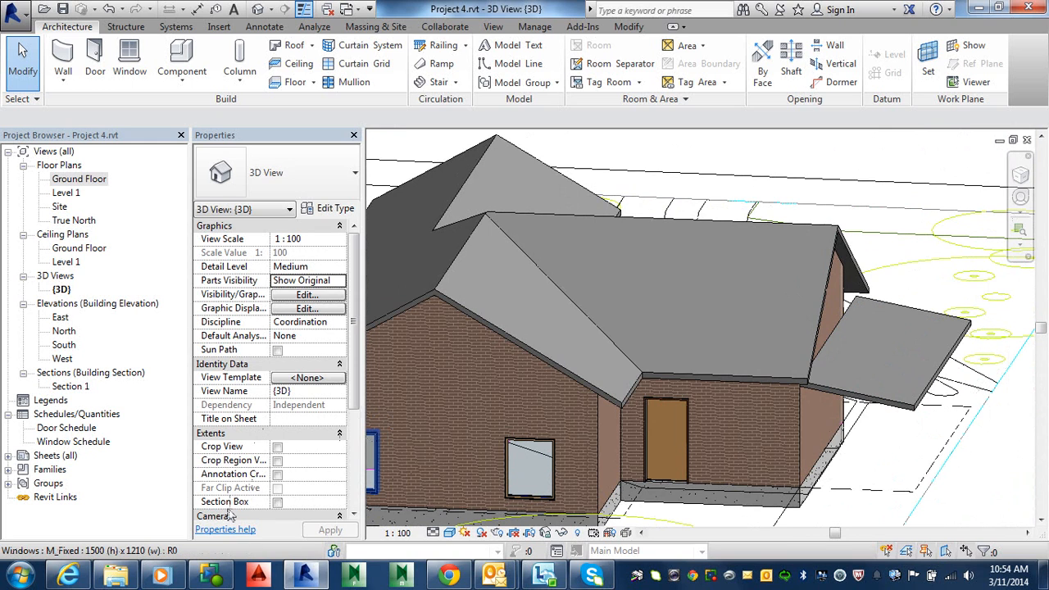
double_click(67, 345)
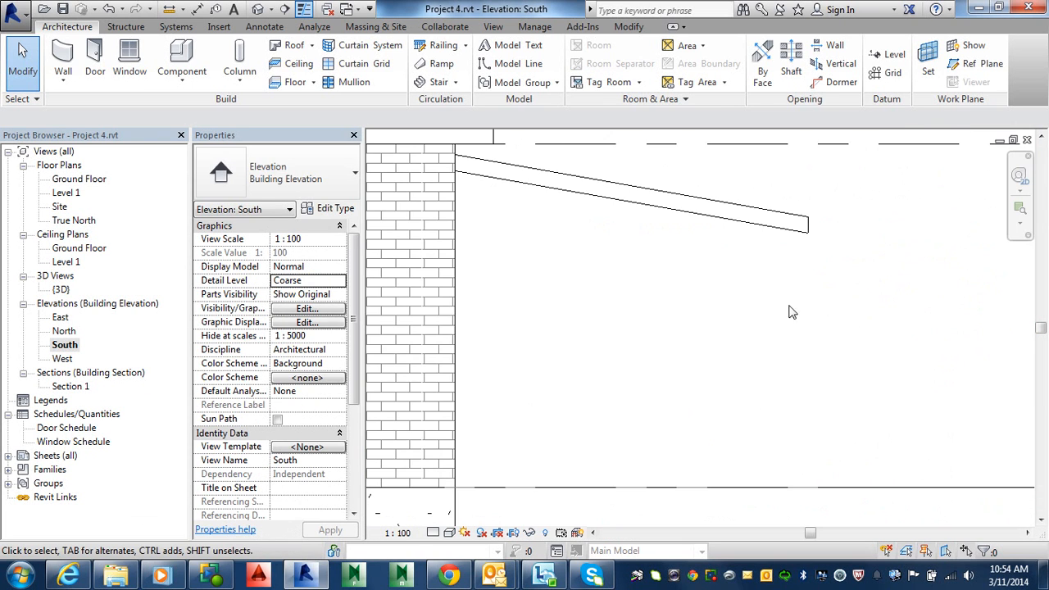
scroll(792, 311, down, 2)
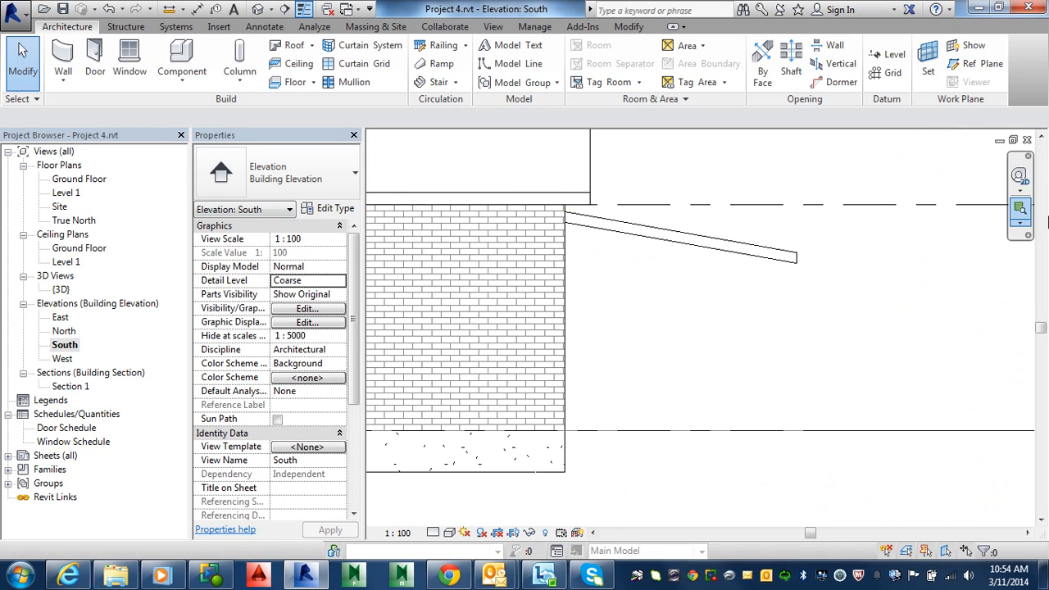
click(171, 9)
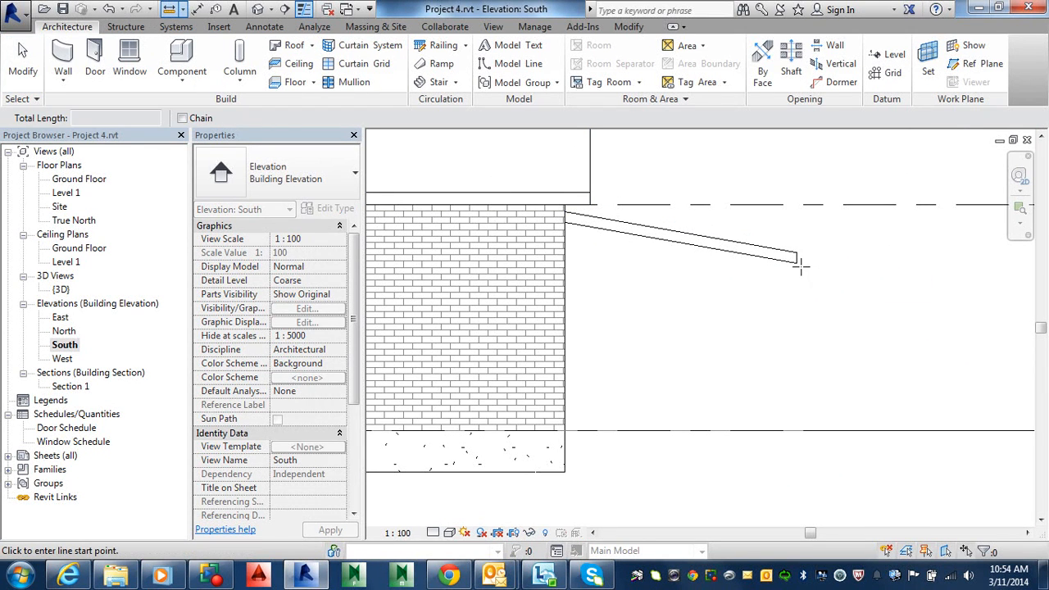
click(797, 262)
click(795, 431)
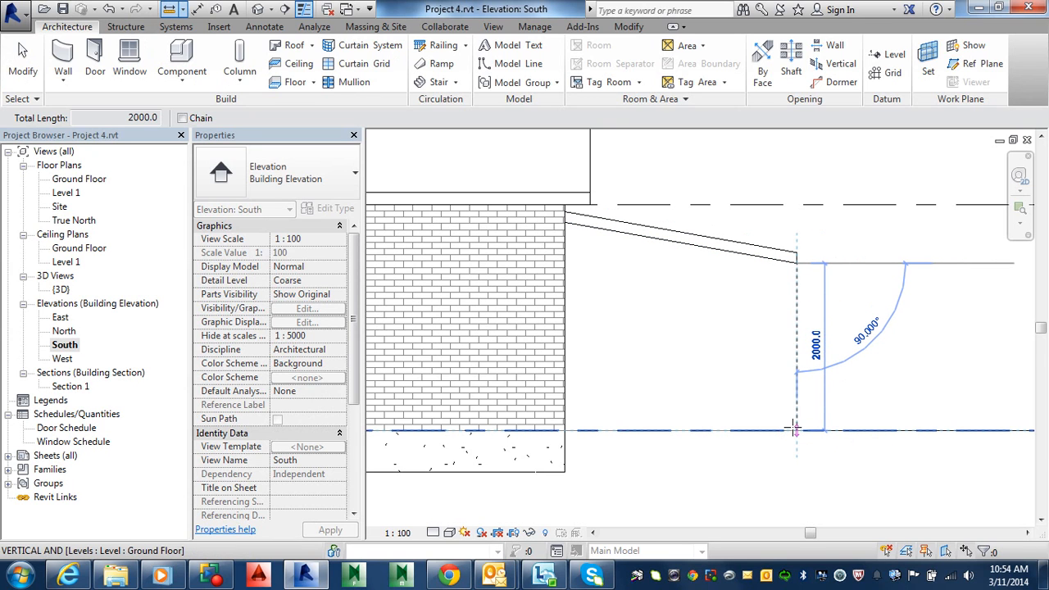
key(Escape)
key(Escape)
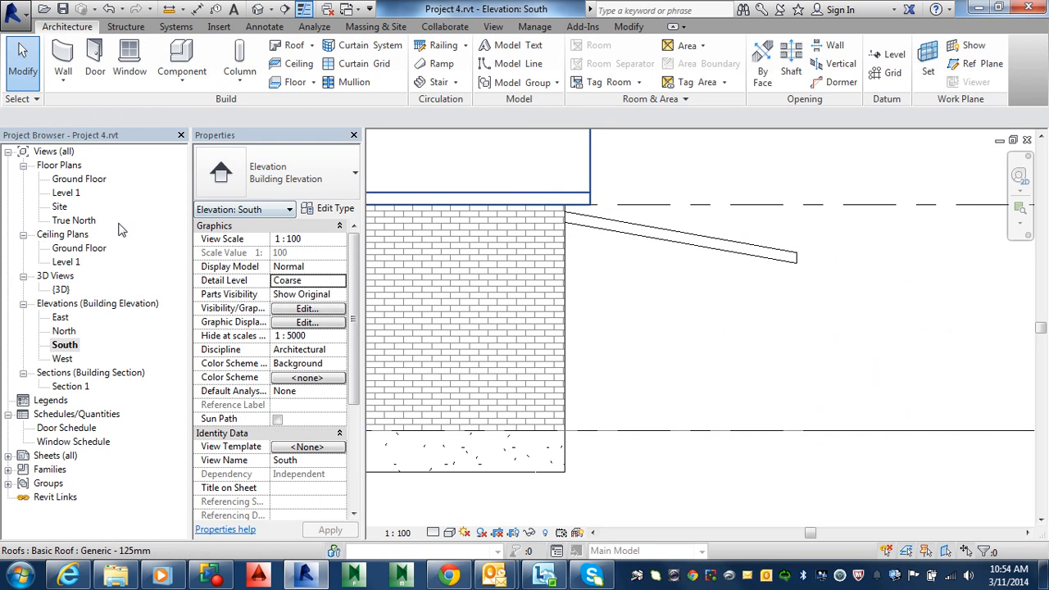
On the Ground Floor plan, start a structural column and load the Timber-Column family's 114x114 type from the Wood folder
double_click(76, 180)
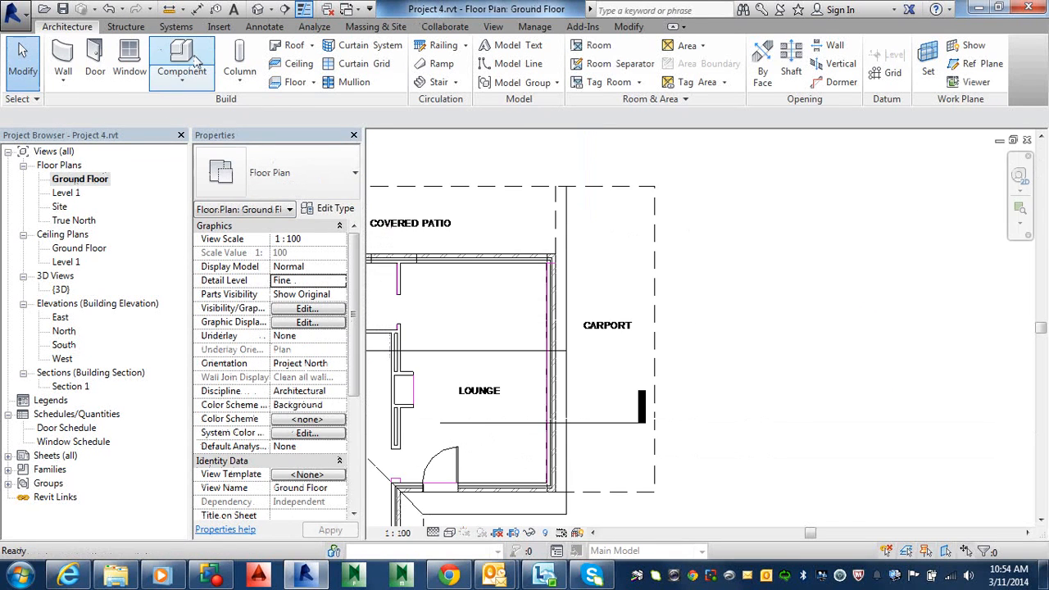
click(243, 82)
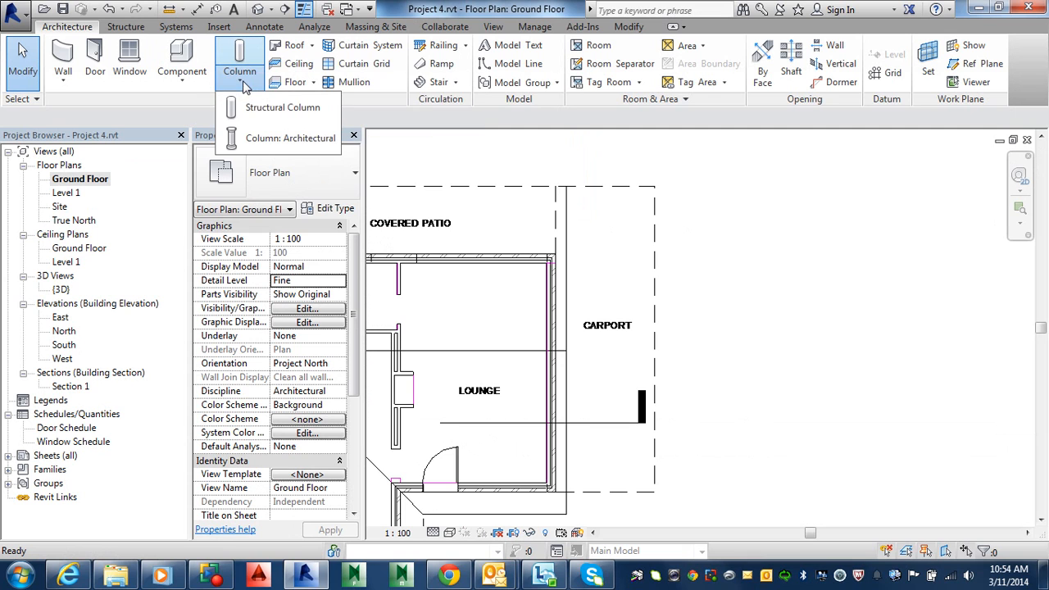
click(269, 120)
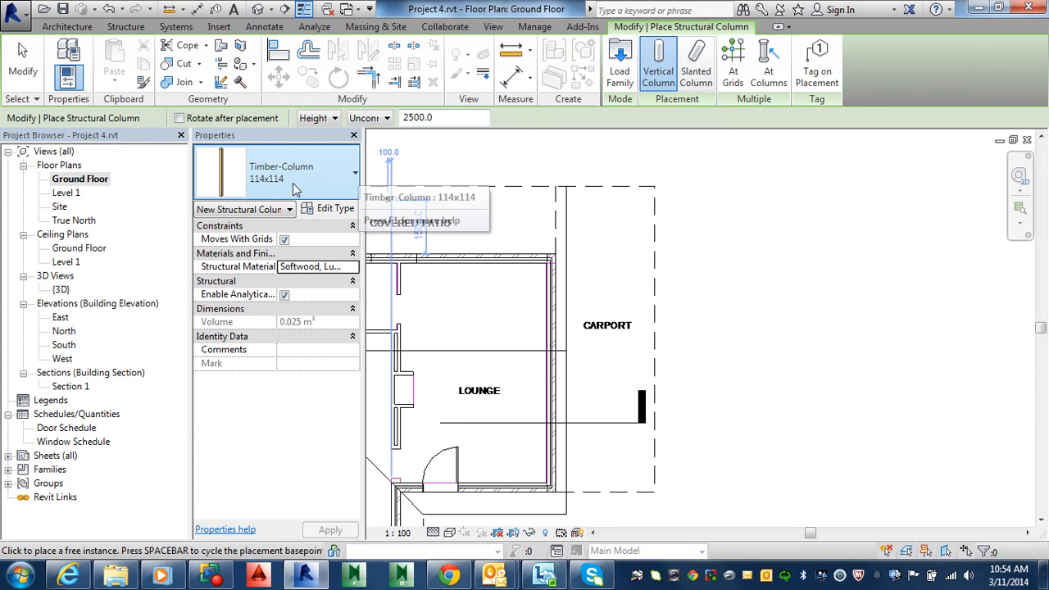
click(620, 66)
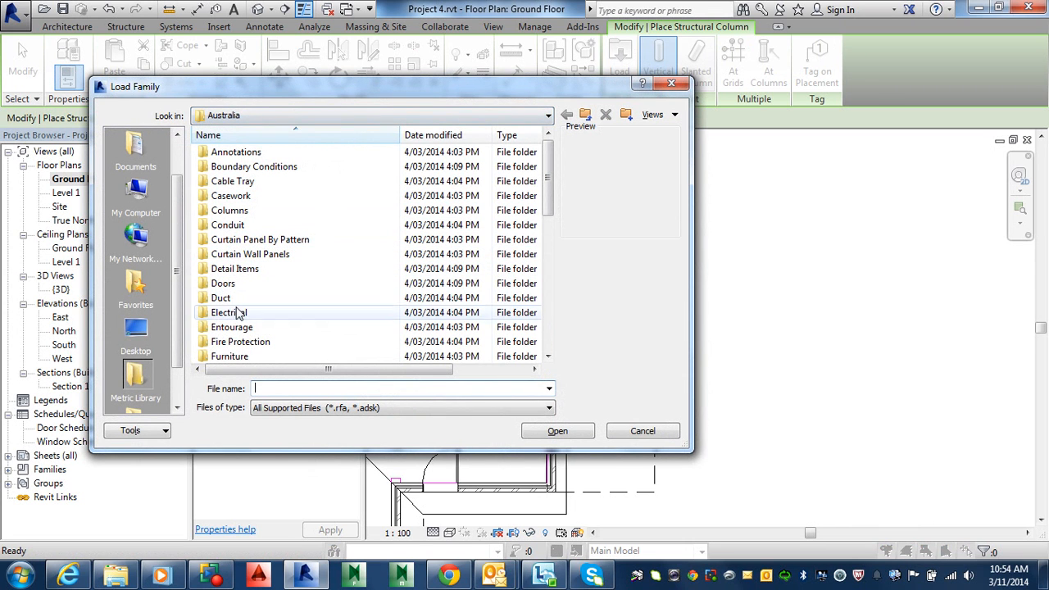
scroll(243, 305, down, 8)
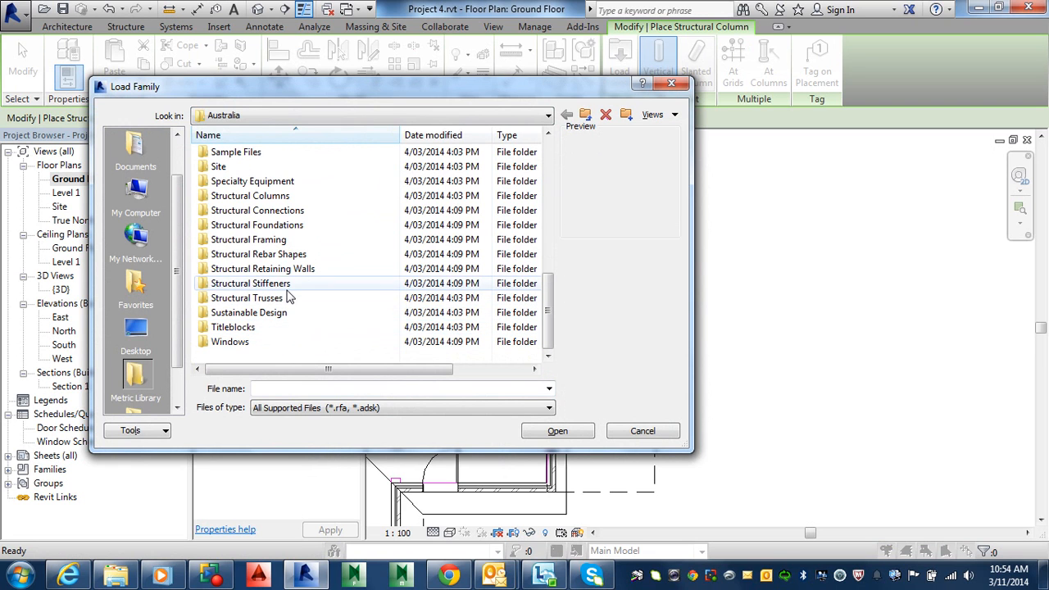
double_click(281, 196)
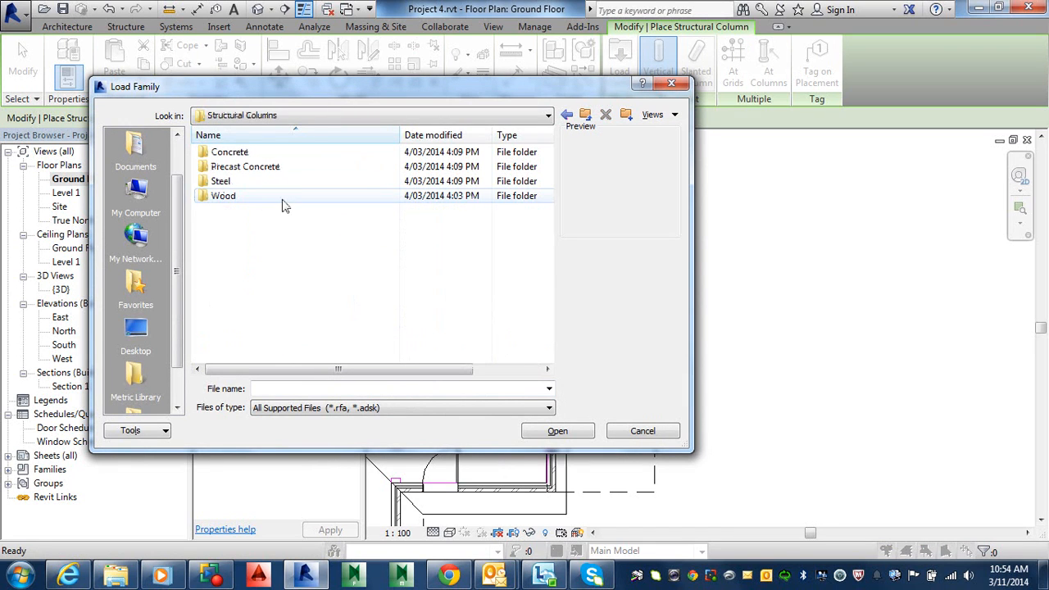
double_click(219, 201)
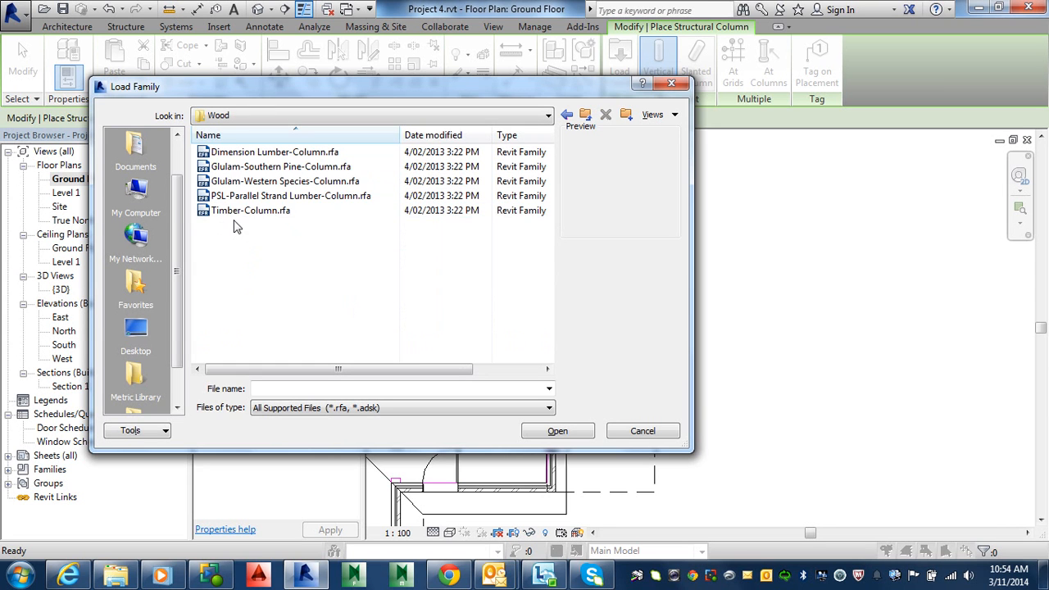
click(238, 213)
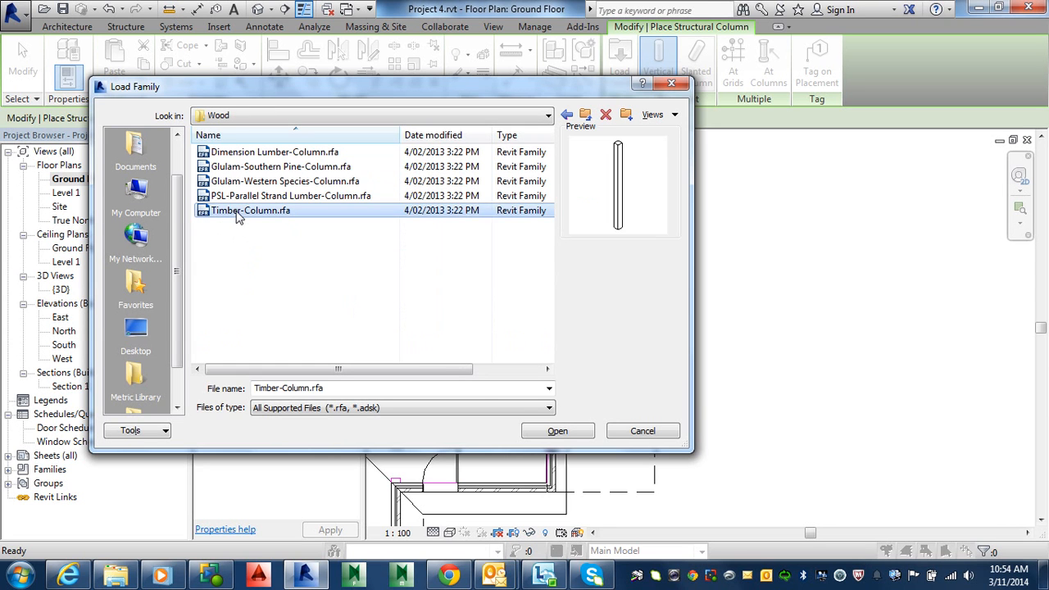
click(545, 428)
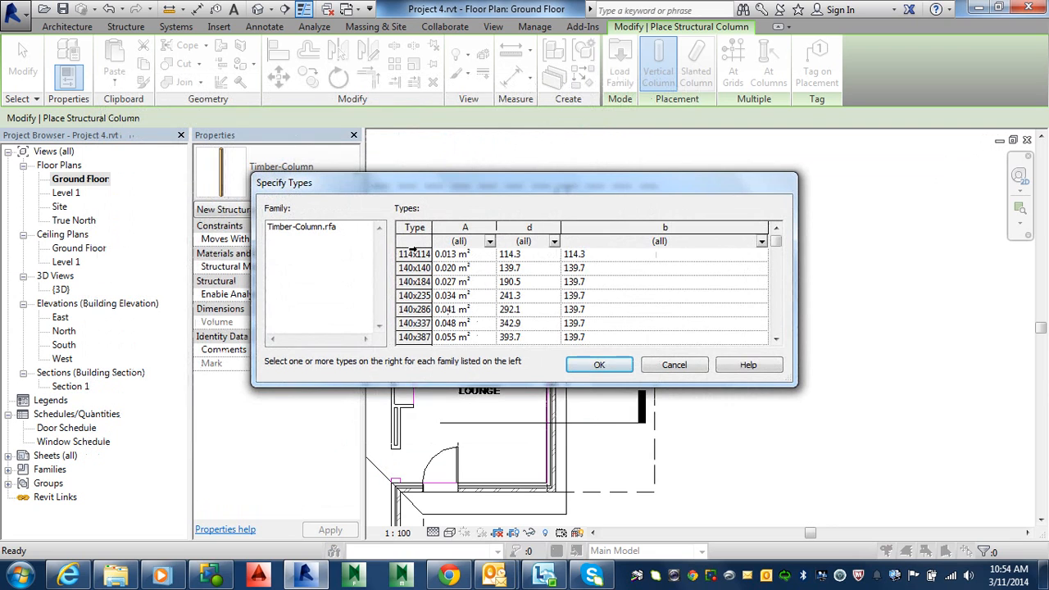
click(409, 254)
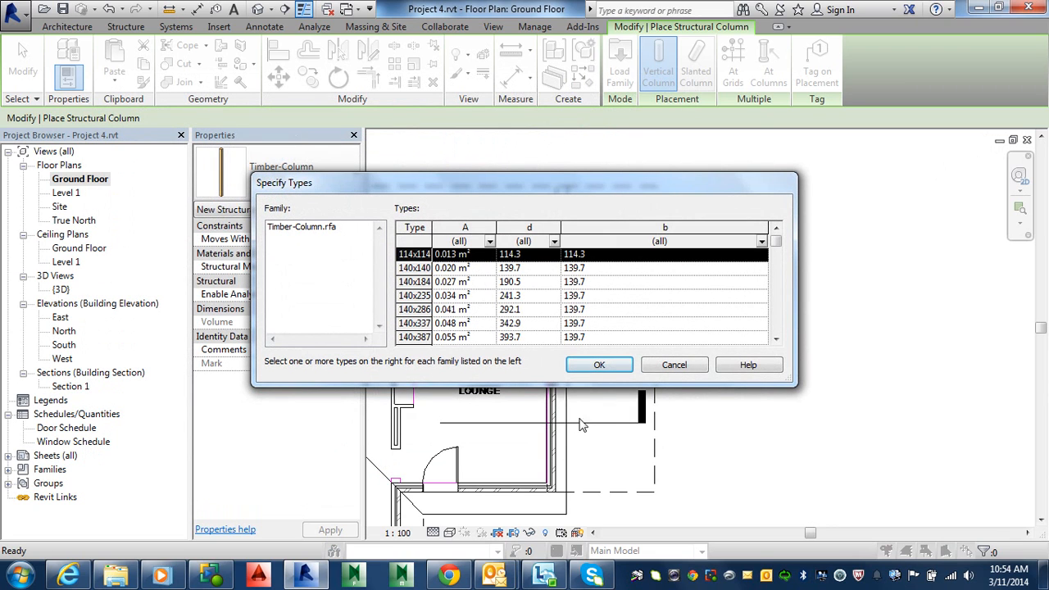
click(600, 366)
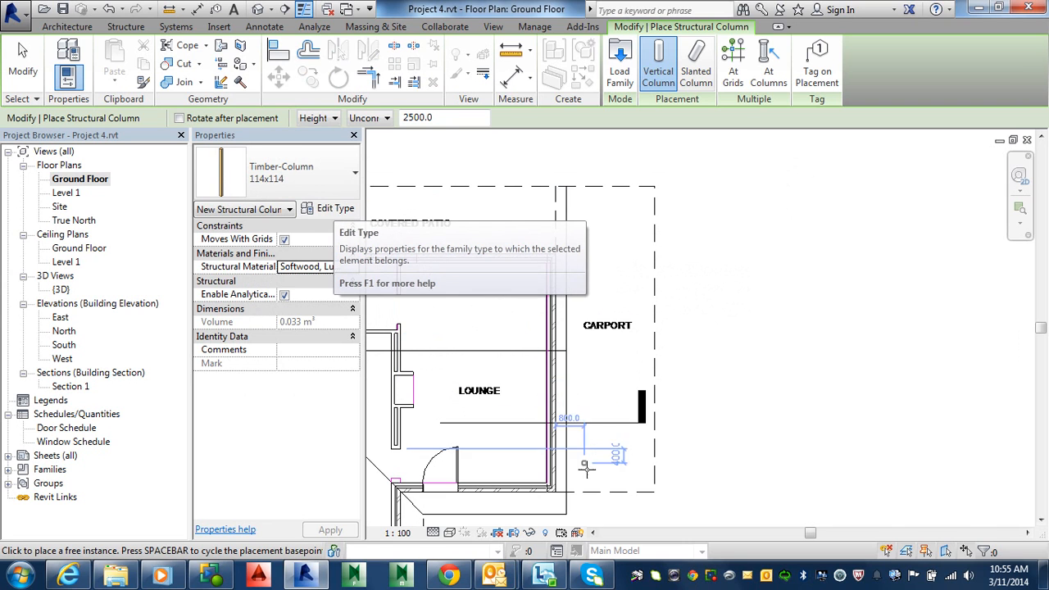
Place a Timber-Column 114x114 near the carport's upper outer corner on the Ground Floor plan
scroll(640, 484, up, 2)
middle_drag(653, 228, 588, 538)
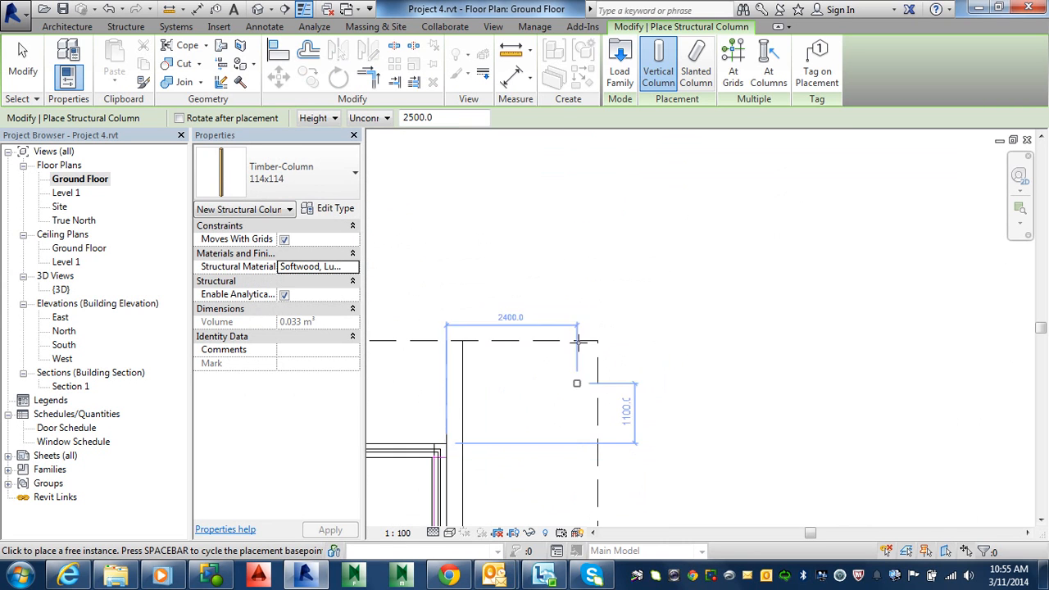
scroll(580, 334, up, 2)
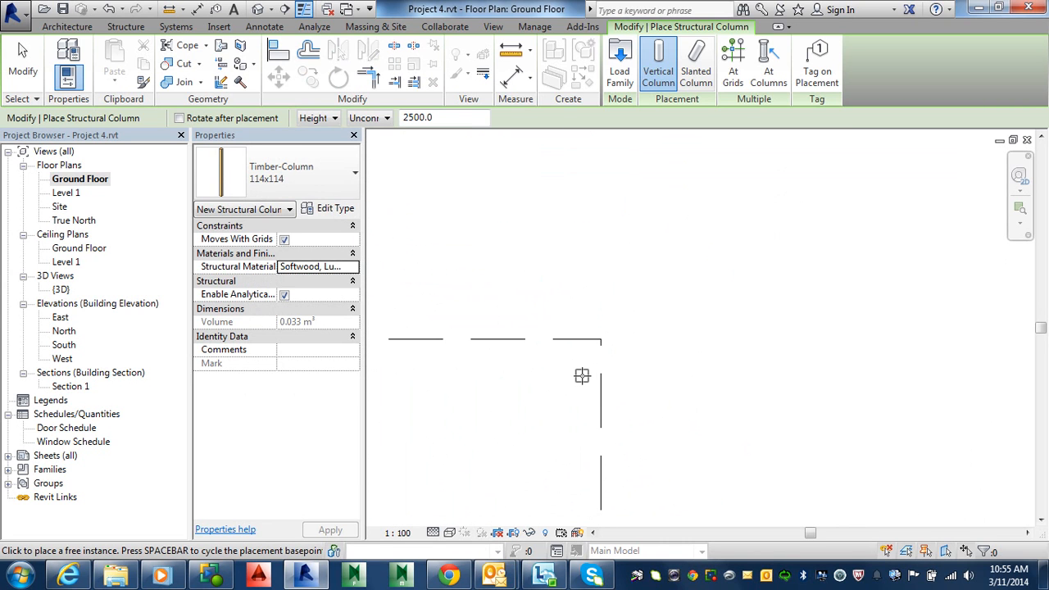
scroll(582, 375, up, 3)
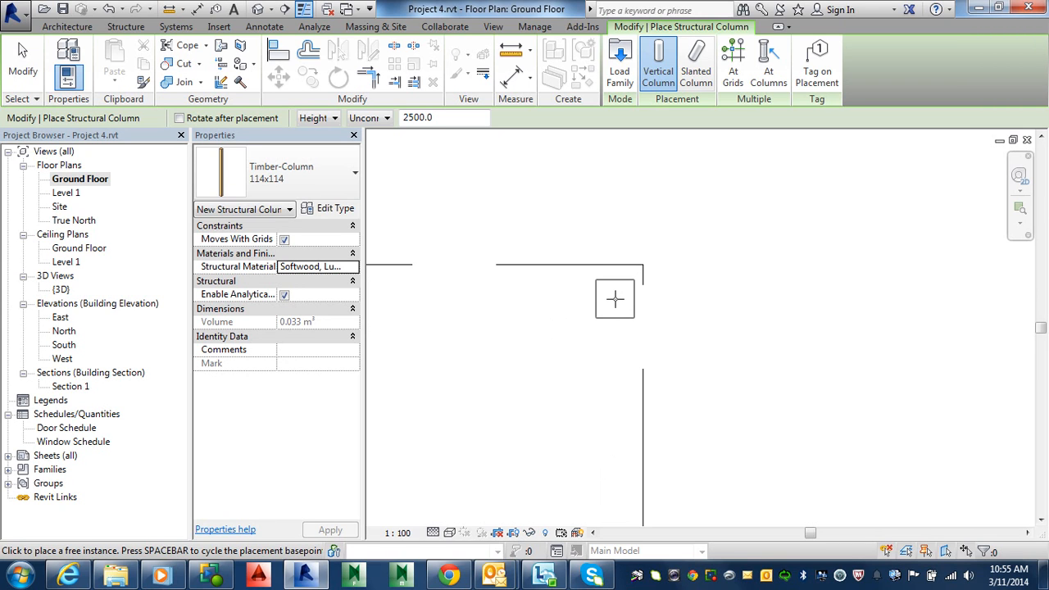
click(572, 320)
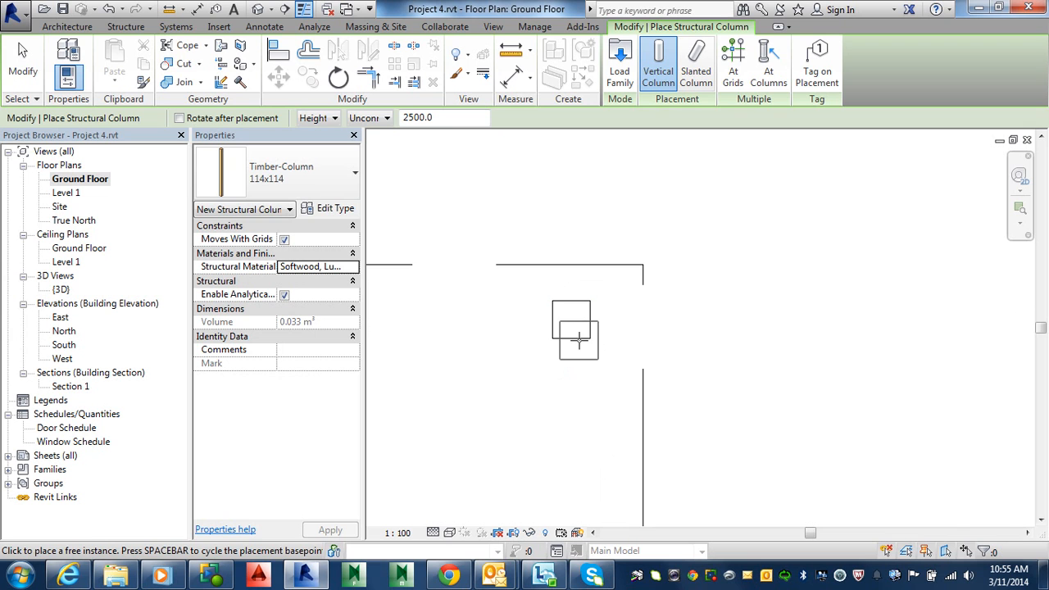
key(Escape)
key(Escape)
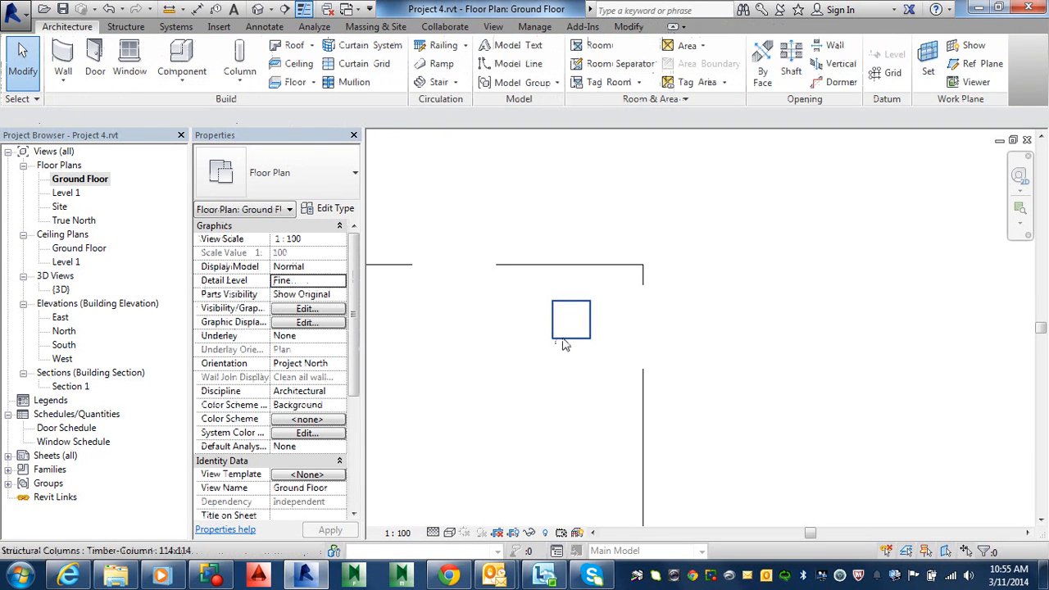
Set the column's top offset to 2000 mm and move it sideways so its edge lines up with the carport's outer edge
click(564, 343)
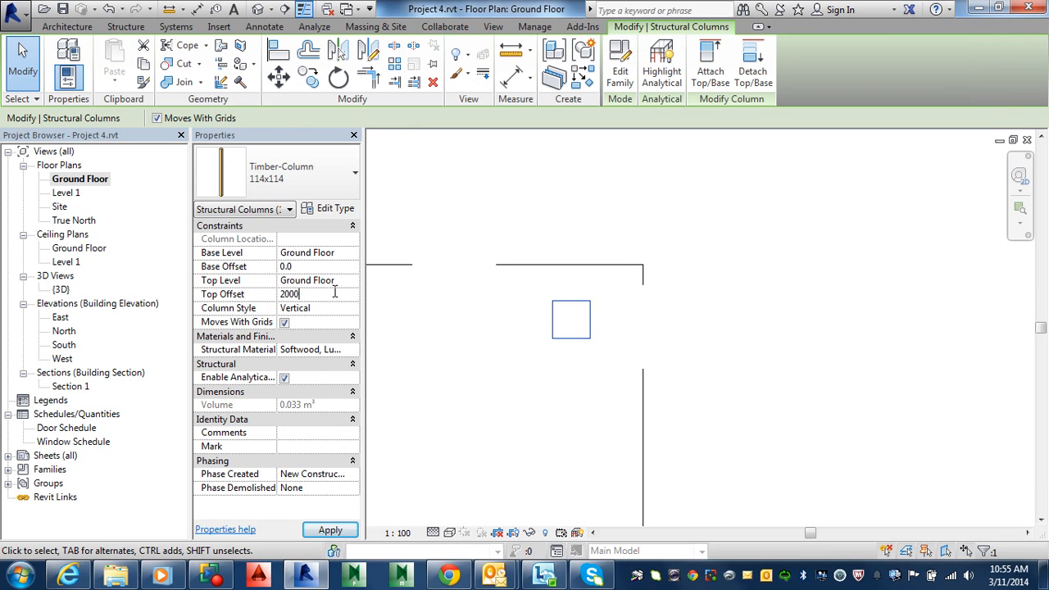
click(334, 294)
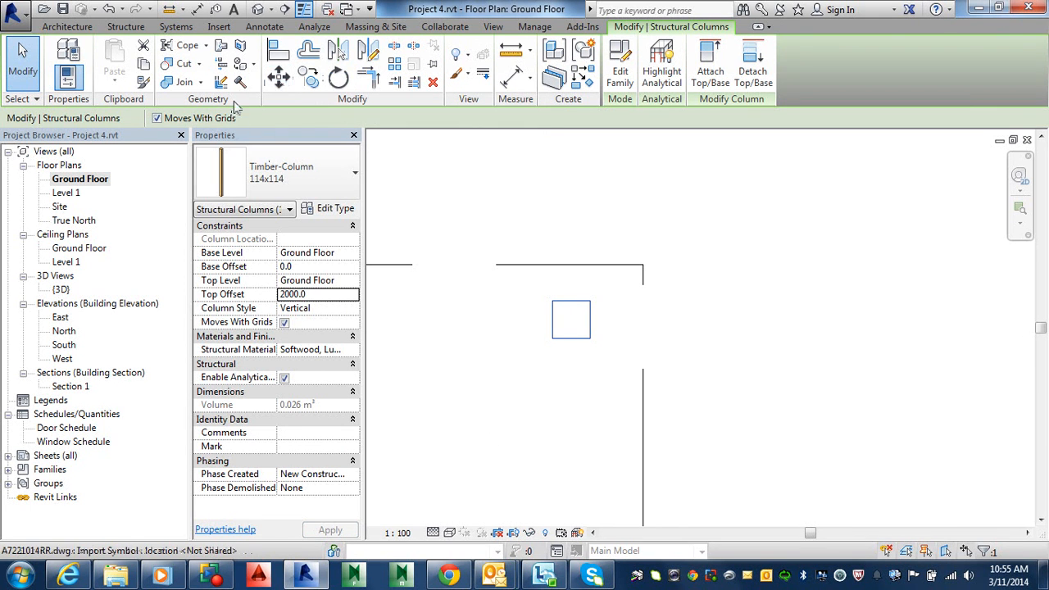
click(279, 77)
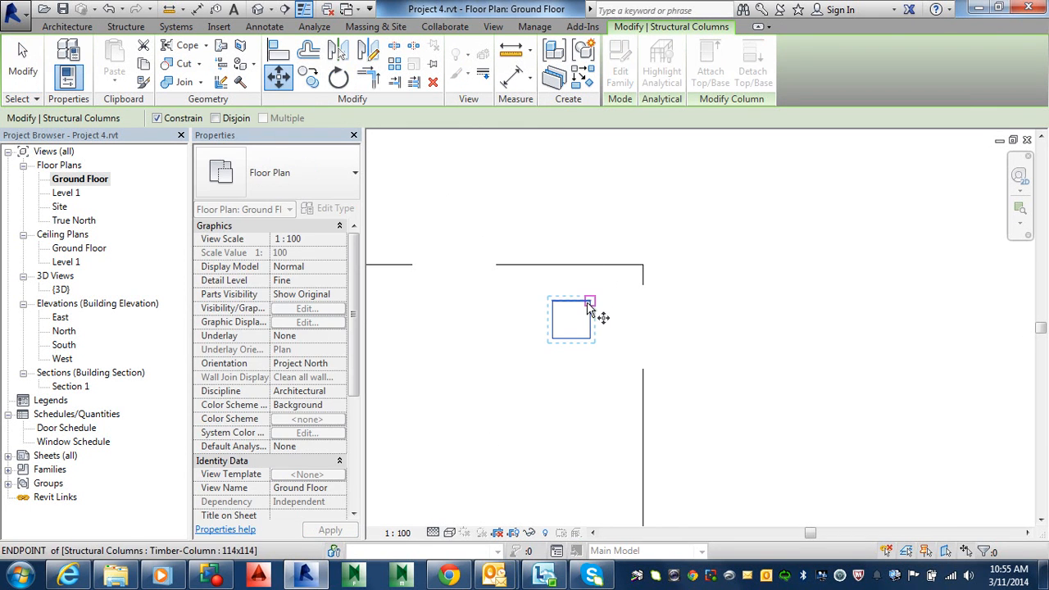
click(590, 300)
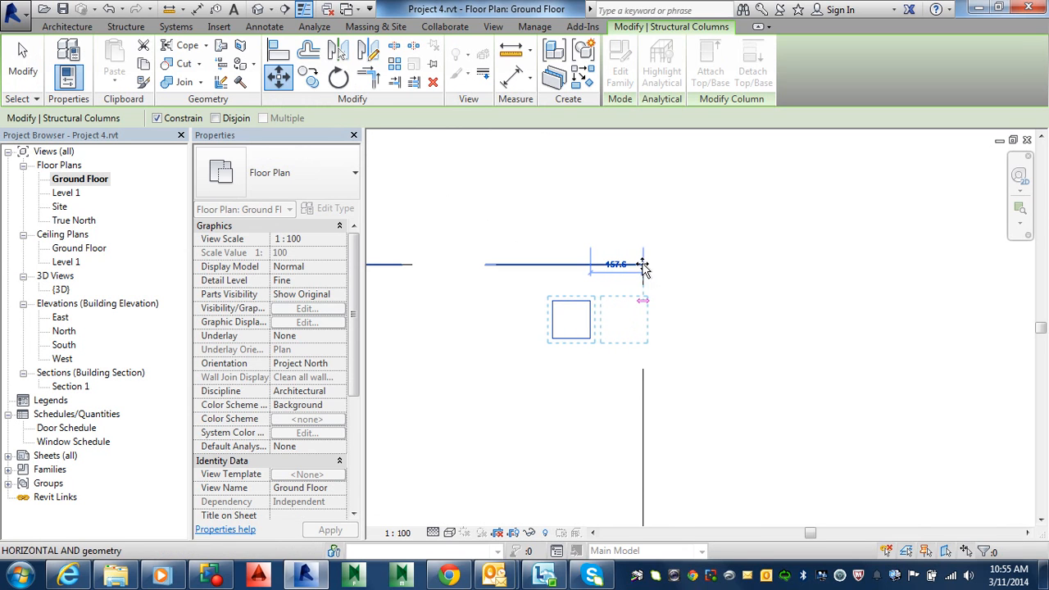
scroll(642, 268, up, 3)
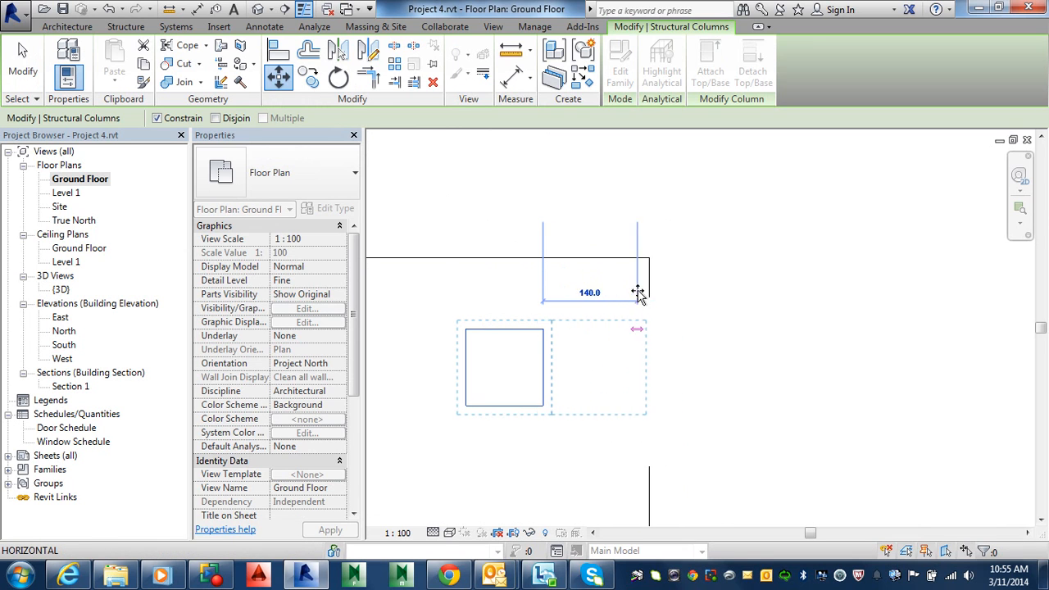
key(shift)
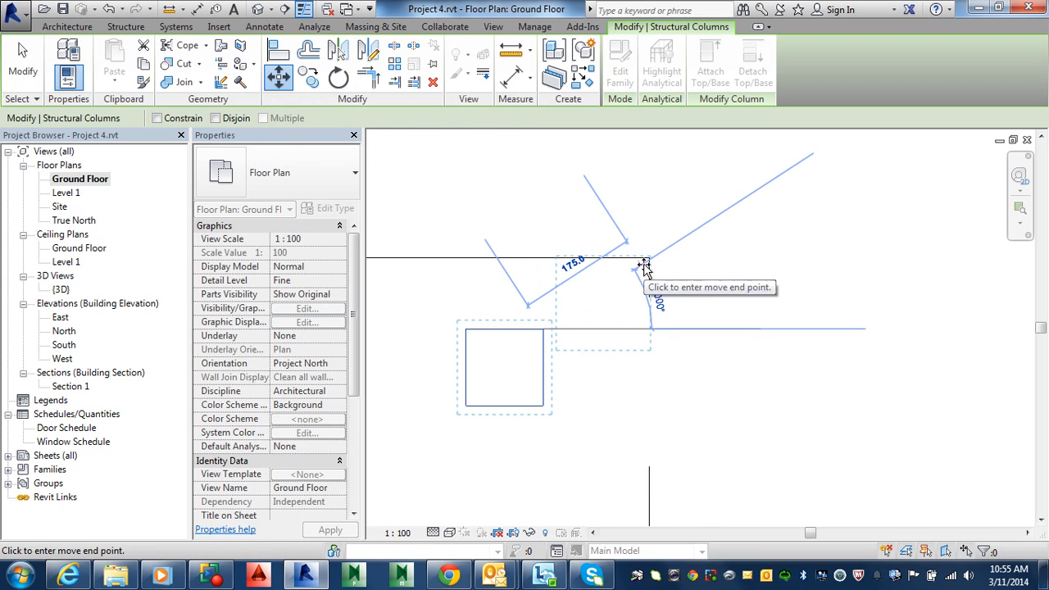
key(shift)
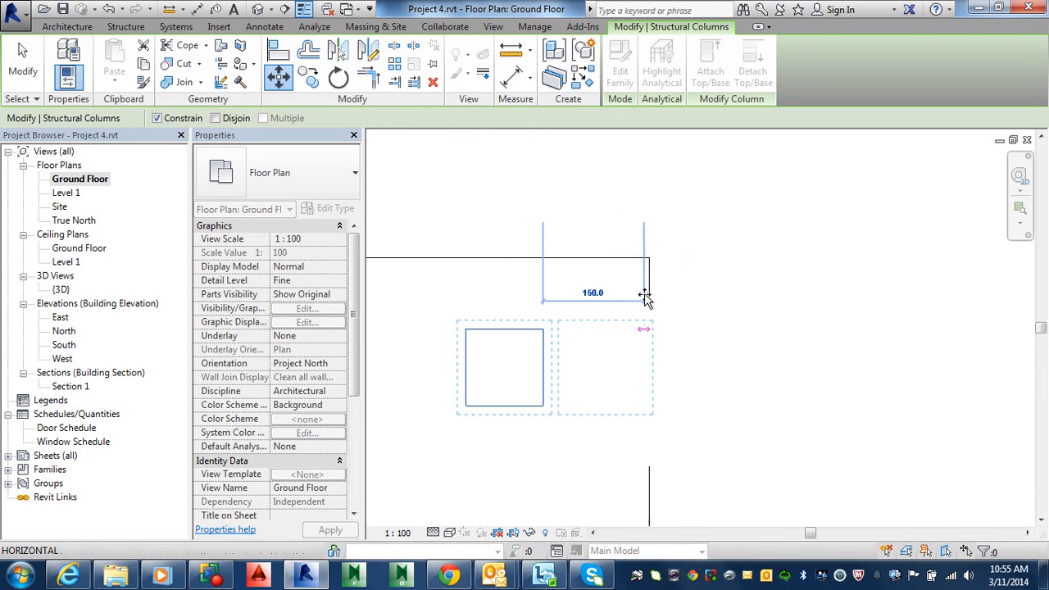
click(646, 296)
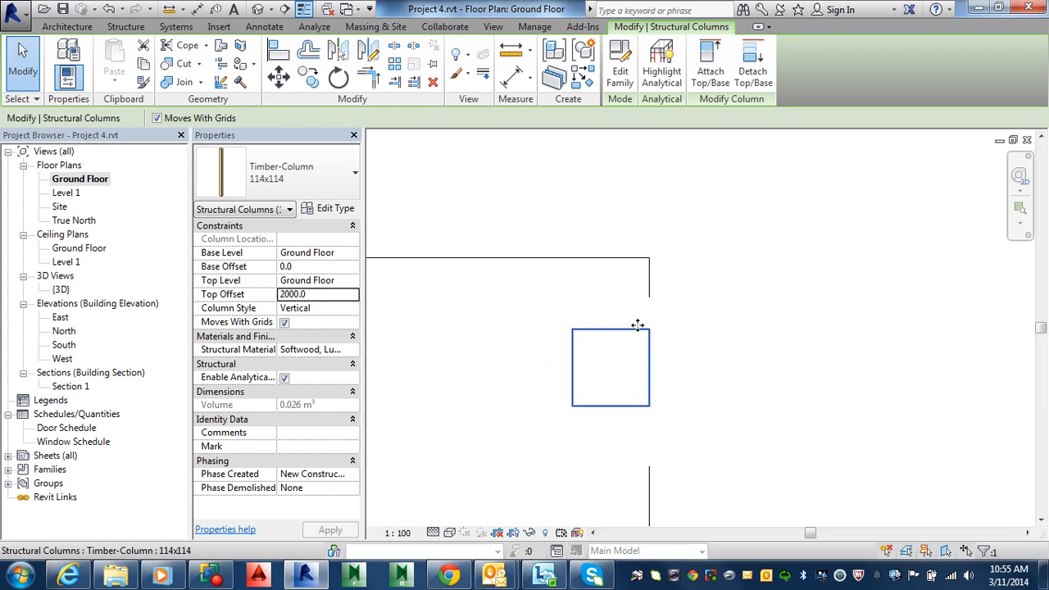
Move the column up so its corner sits exactly on the carport's upper outer corner
click(280, 77)
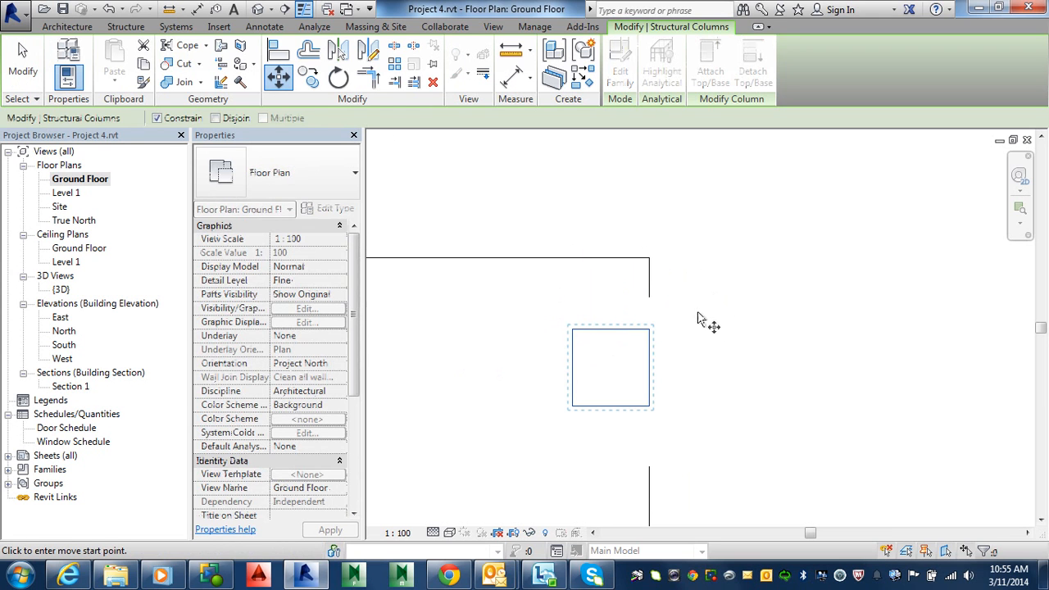
click(648, 331)
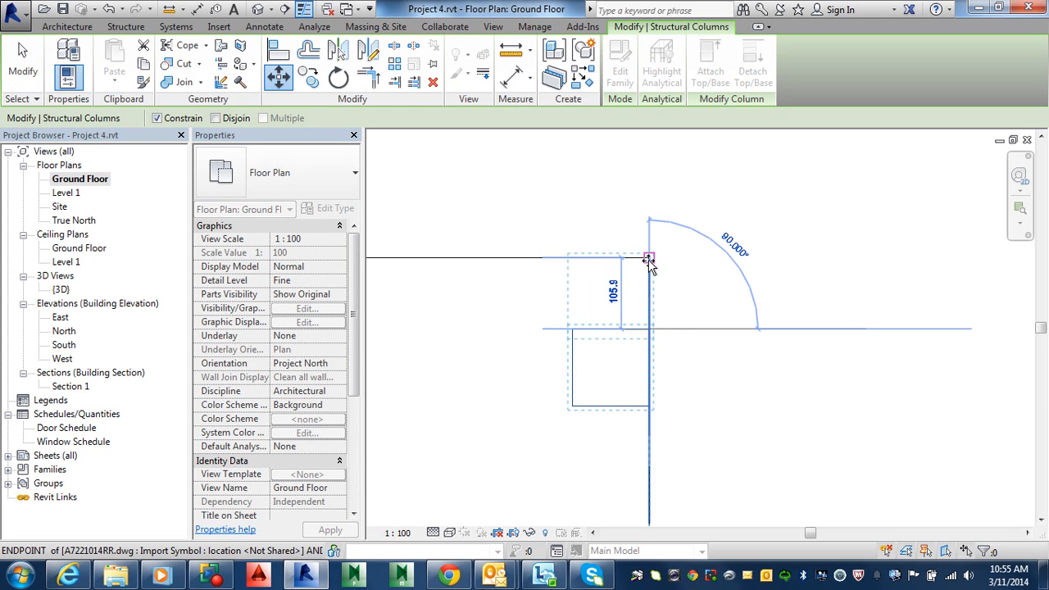
click(649, 265)
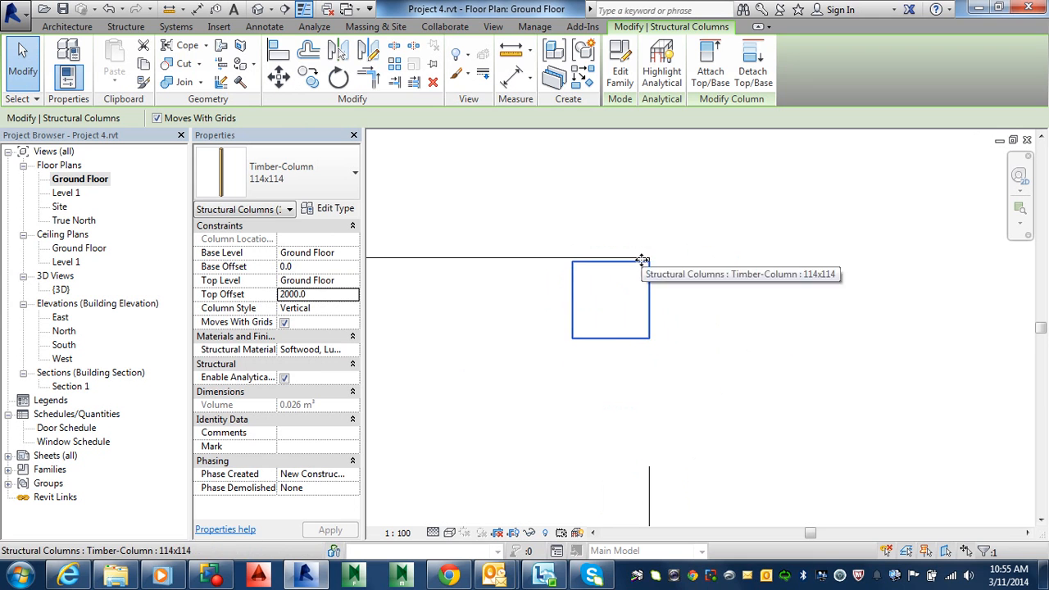
click(281, 77)
scroll(628, 258, up, 5)
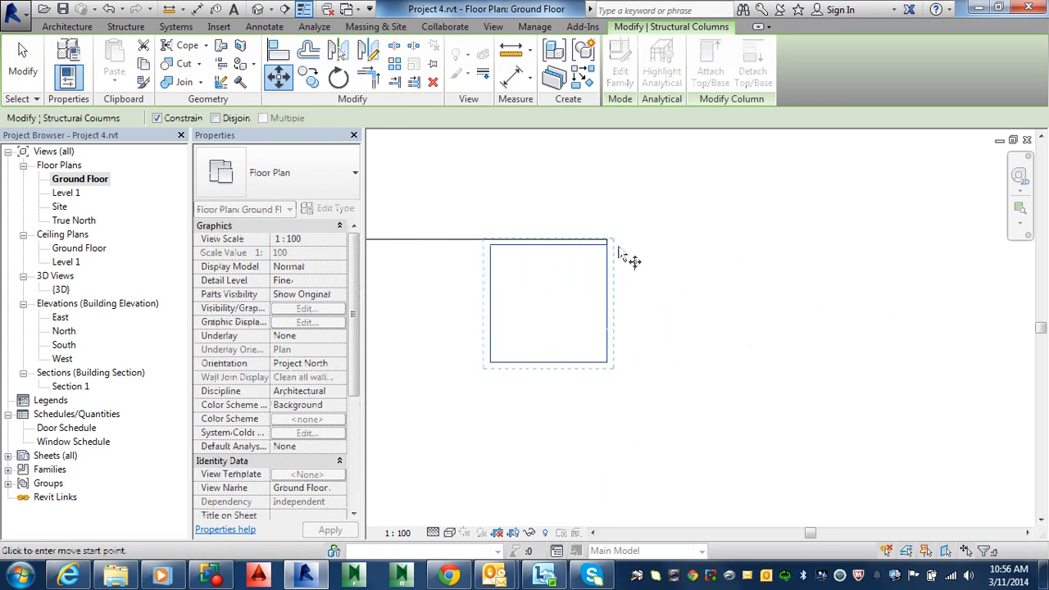
click(606, 236)
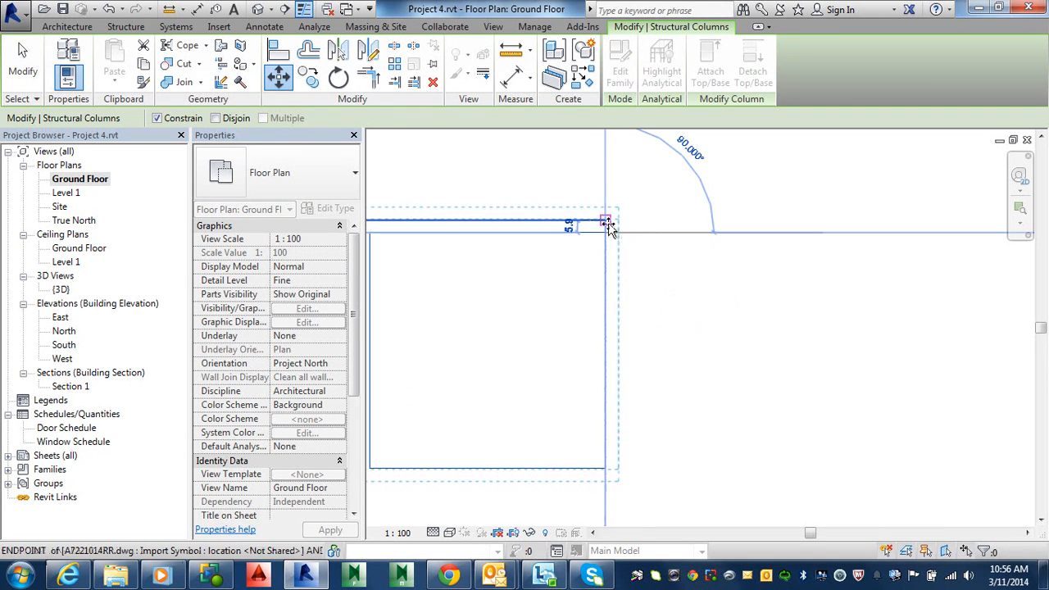
click(605, 222)
scroll(715, 330, down, 2)
scroll(715, 336, down, 5)
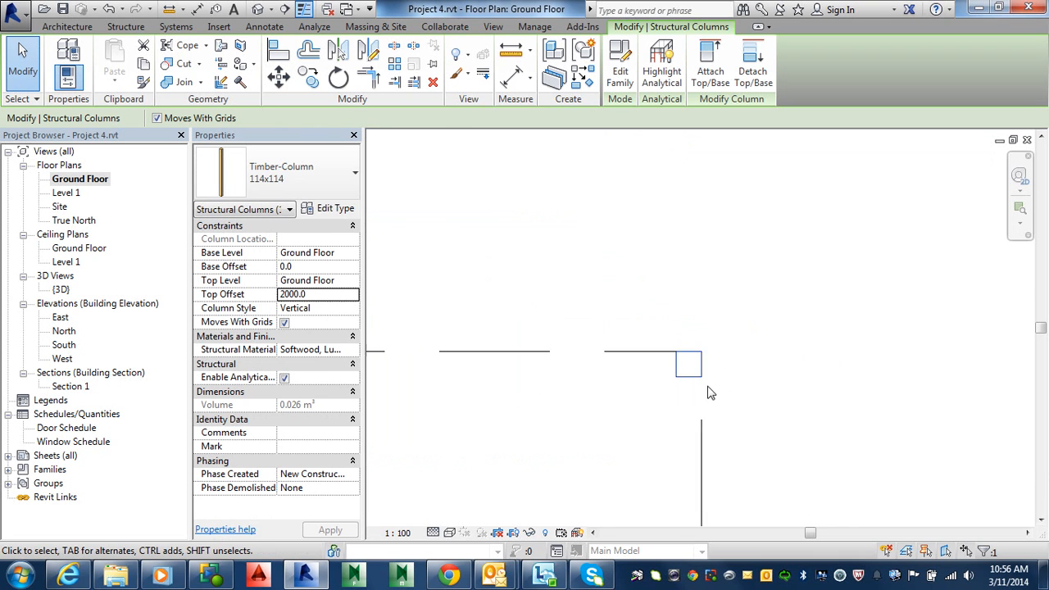
Copy the column down to the carport's lower outer corner
click(309, 78)
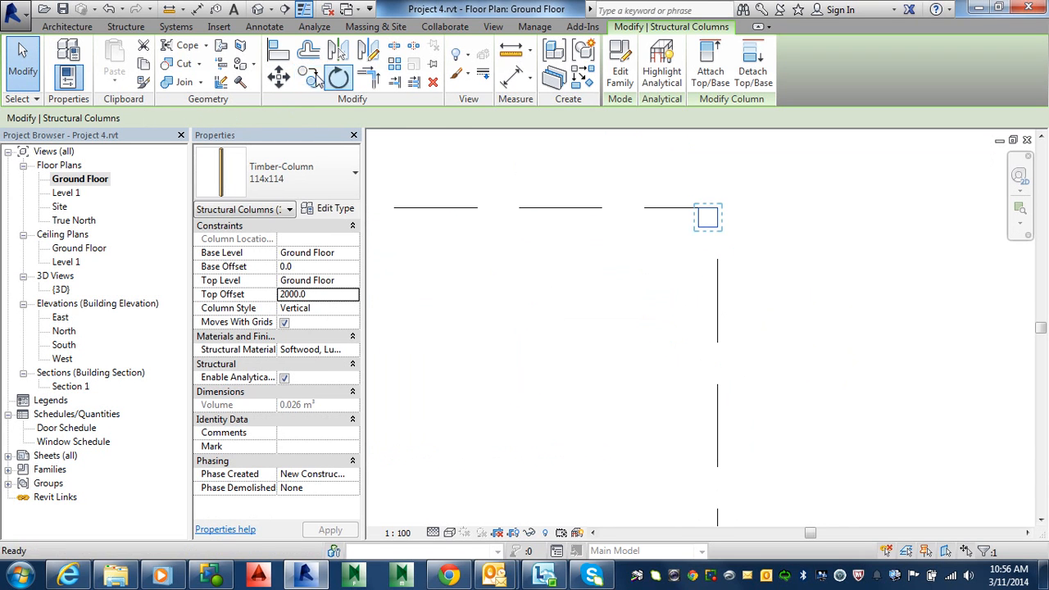
click(715, 229)
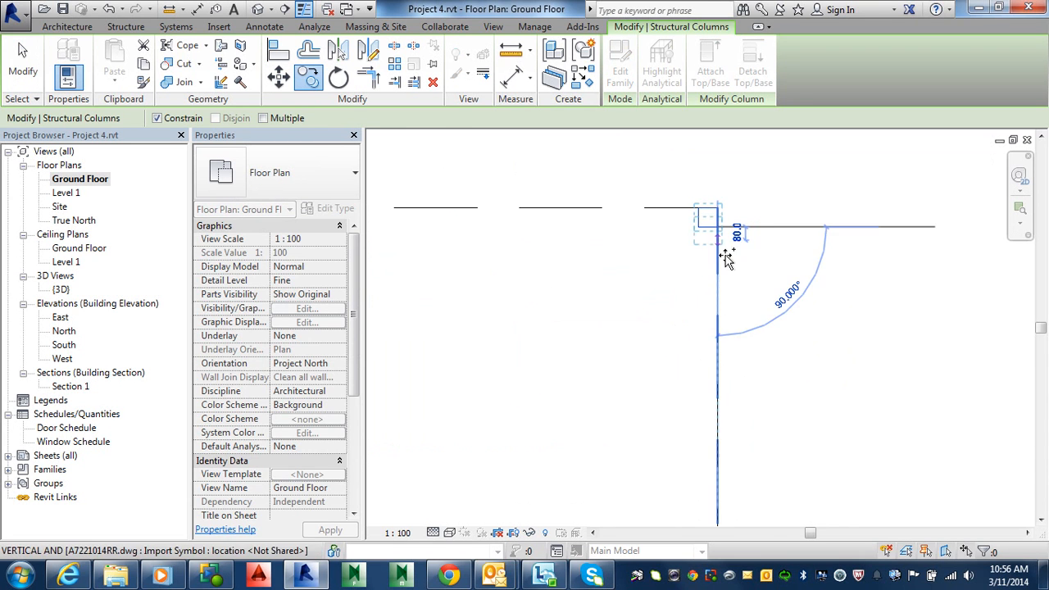
scroll(738, 271, up, 5)
scroll(705, 426, up, 4)
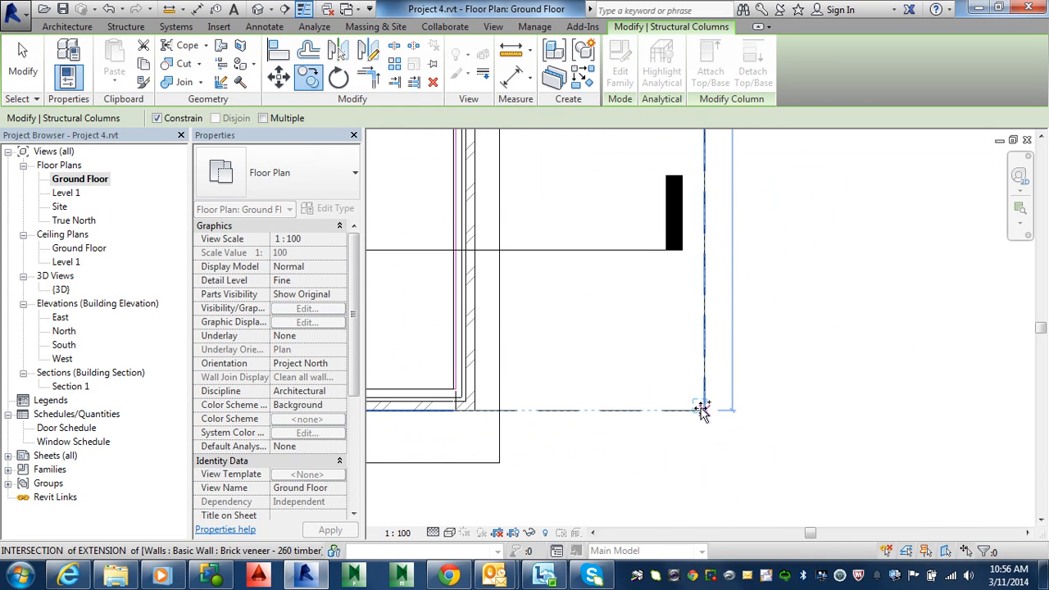
click(700, 407)
click(745, 438)
scroll(745, 438, down, 2)
middle_drag(747, 422, 652, 588)
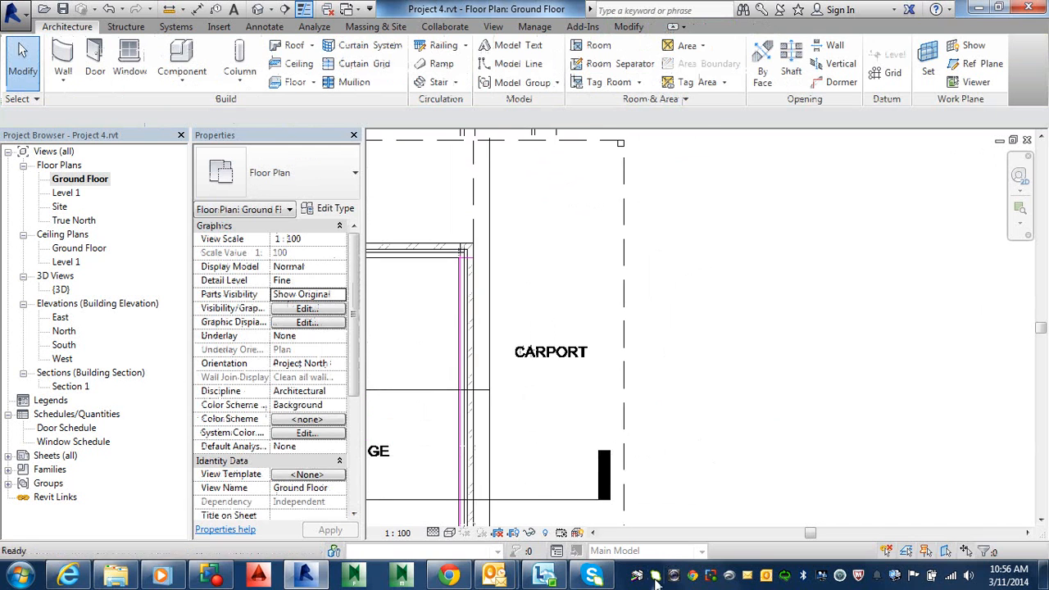
Copy the upper column to the midpoint of the carport's outer edge
click(621, 145)
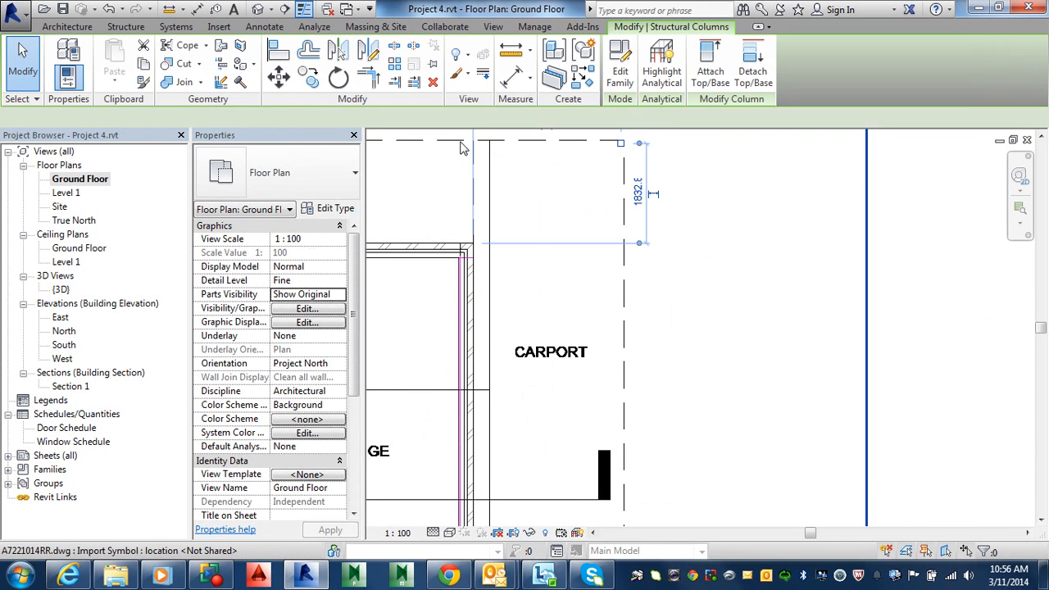
click(311, 76)
middle_drag(697, 198, 662, 415)
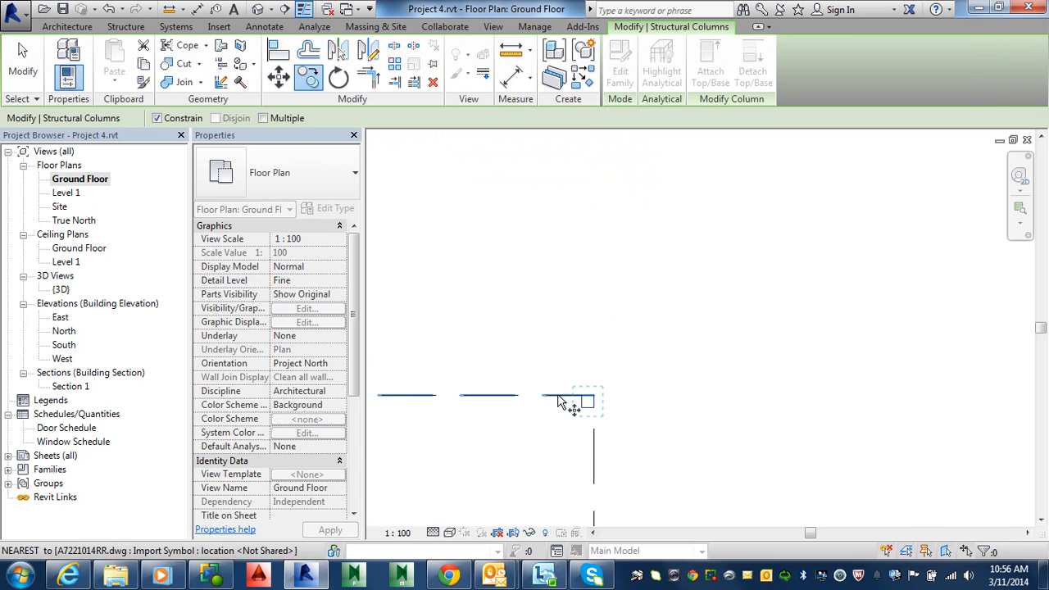
click(600, 400)
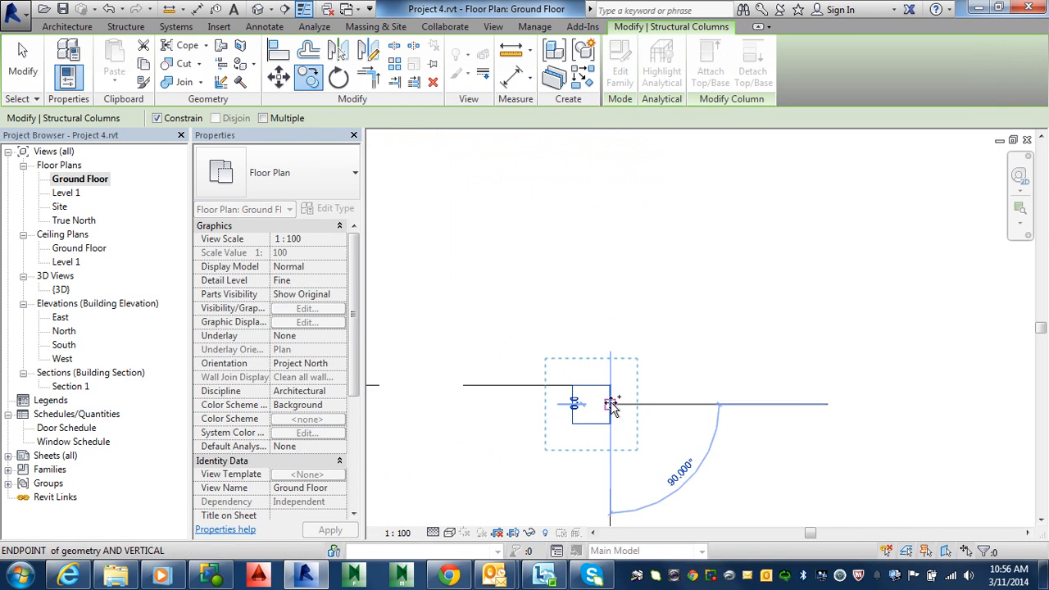
scroll(670, 417, down, 2)
middle_drag(682, 445, 684, 138)
middle_drag(638, 457, 680, 246)
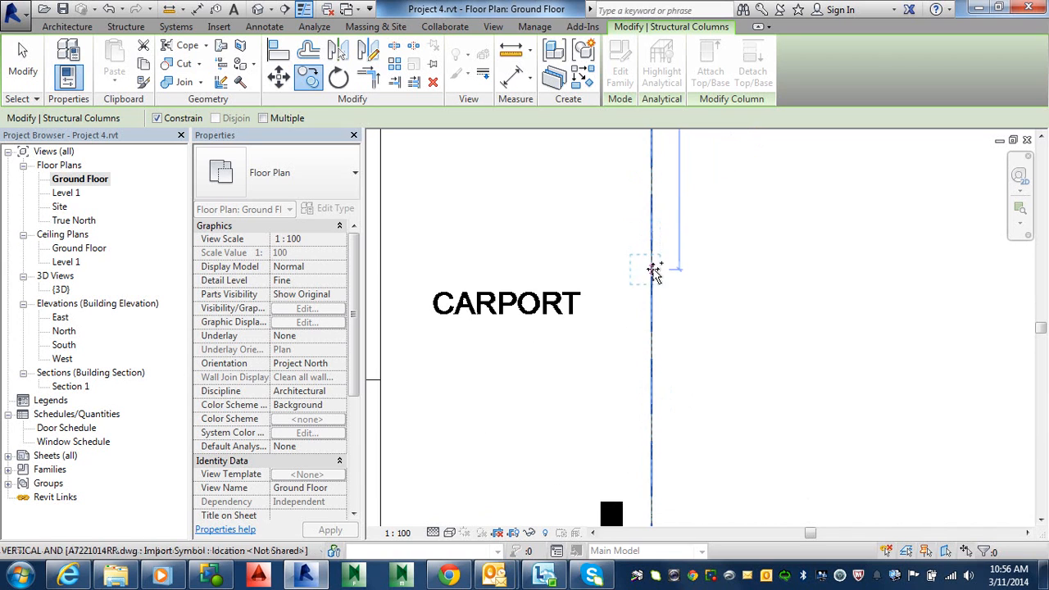
scroll(652, 326, up, 1)
scroll(660, 304, down, 4)
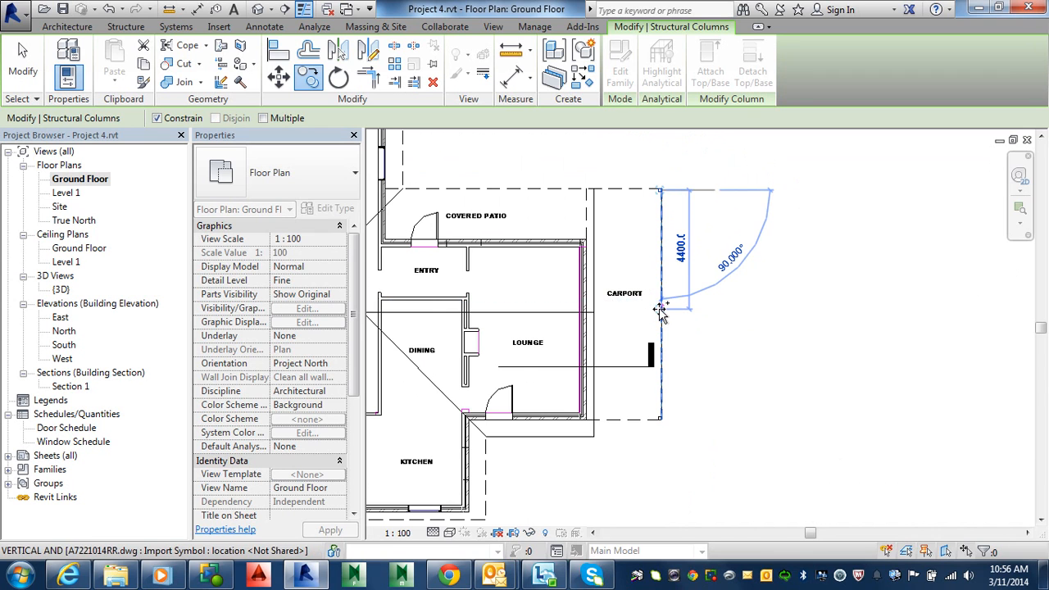
scroll(661, 312, up, 3)
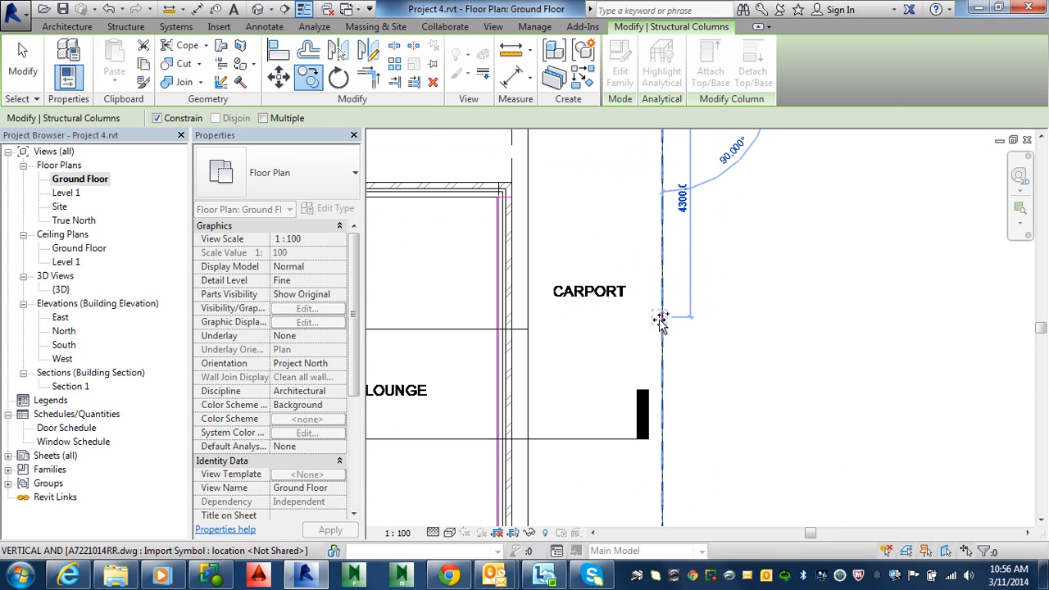
scroll(661, 316, up, 2)
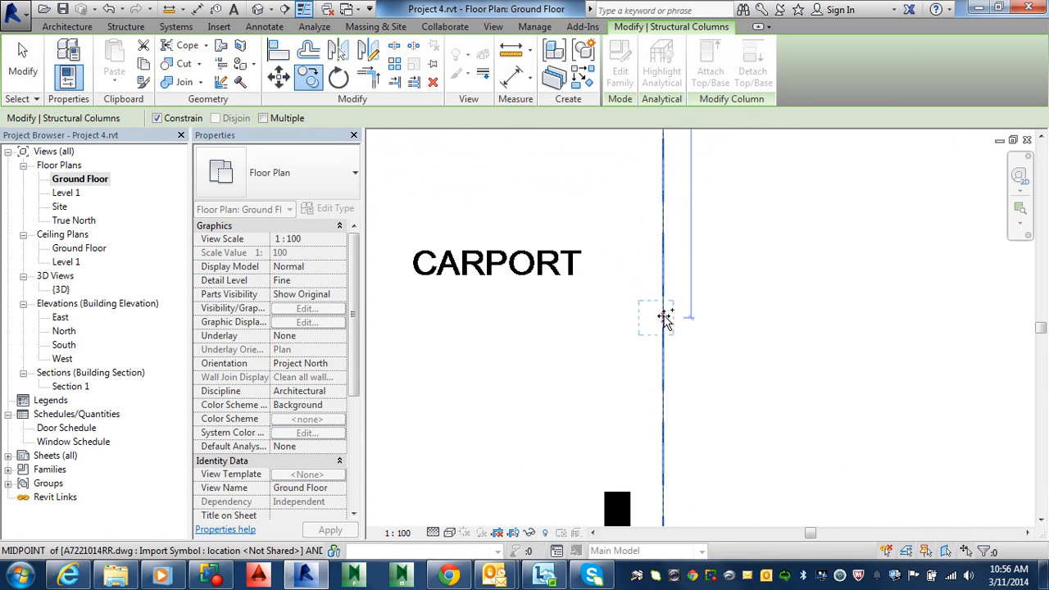
click(669, 315)
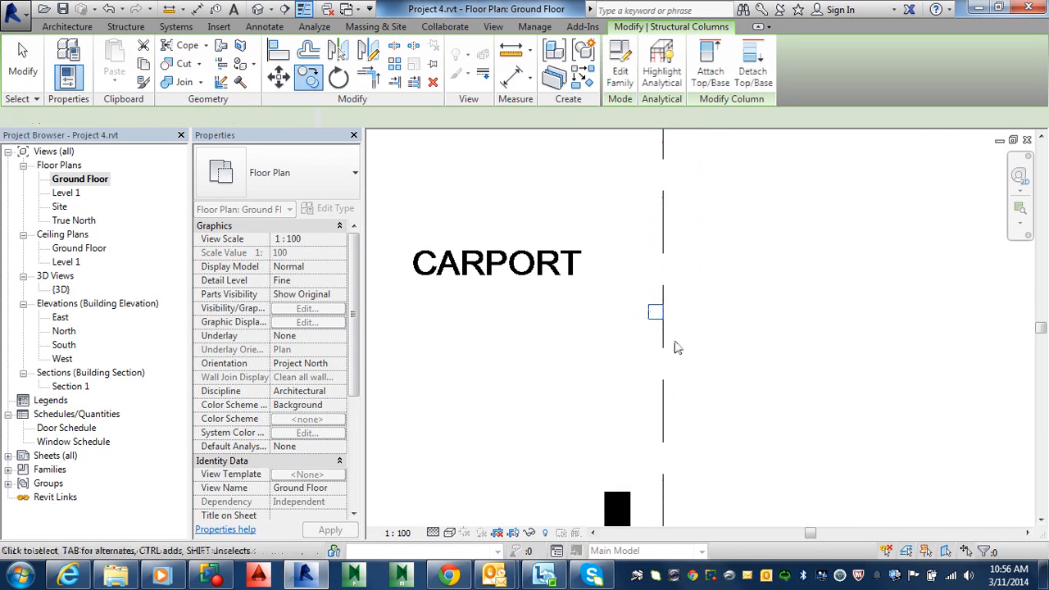
click(609, 322)
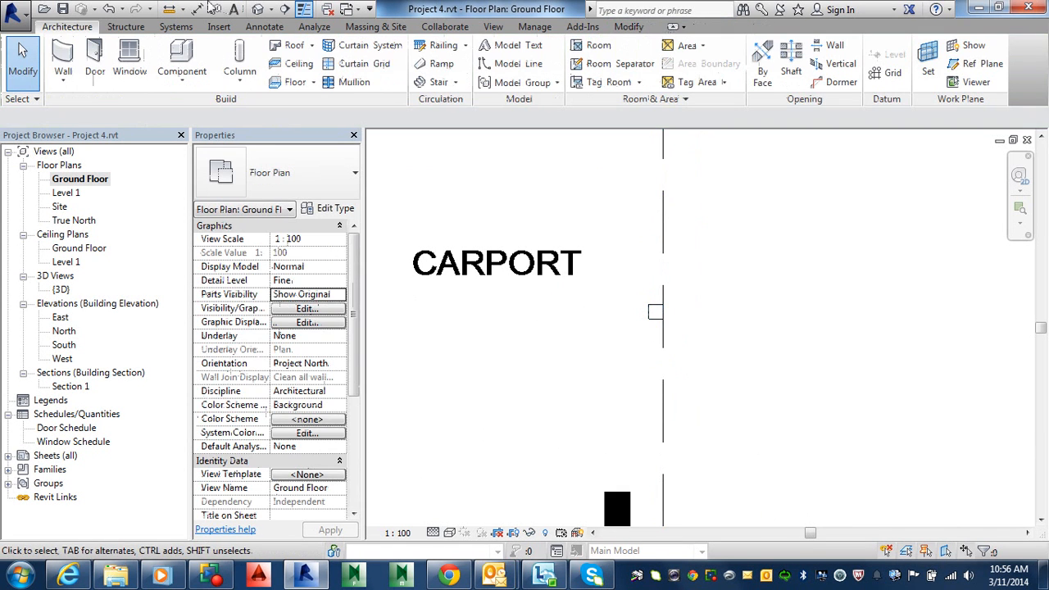
Open the 3D view and orbit around the house to review the carport roof and its columns
click(256, 9)
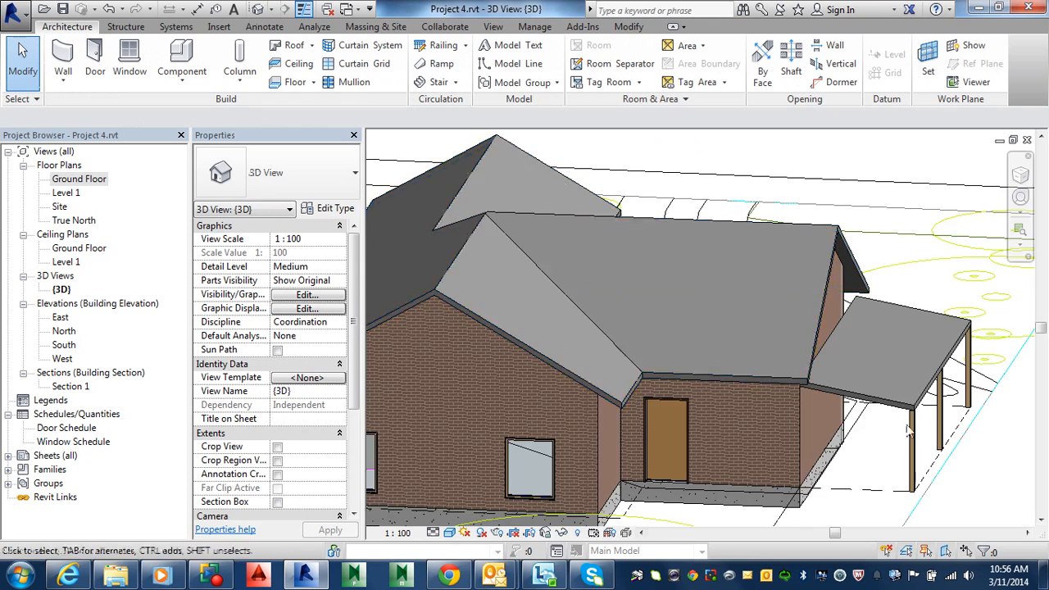
shift+middle_drag(882, 407, 854, 385)
shift+middle_drag(415, 469, 854, 472)
middle_drag(903, 422, 809, 417)
scroll(812, 420, down, 5)
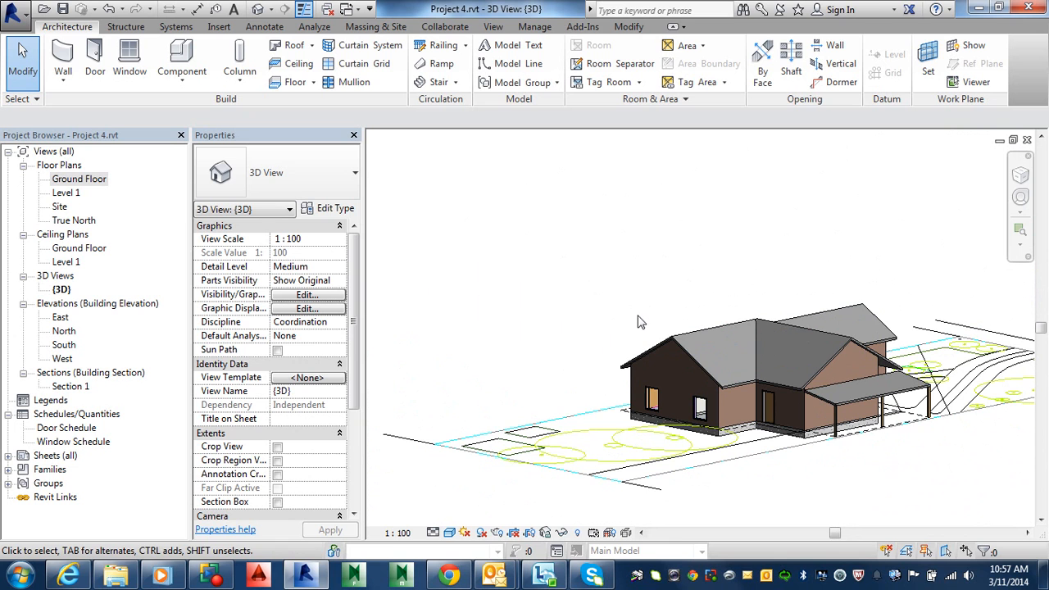
click(546, 467)
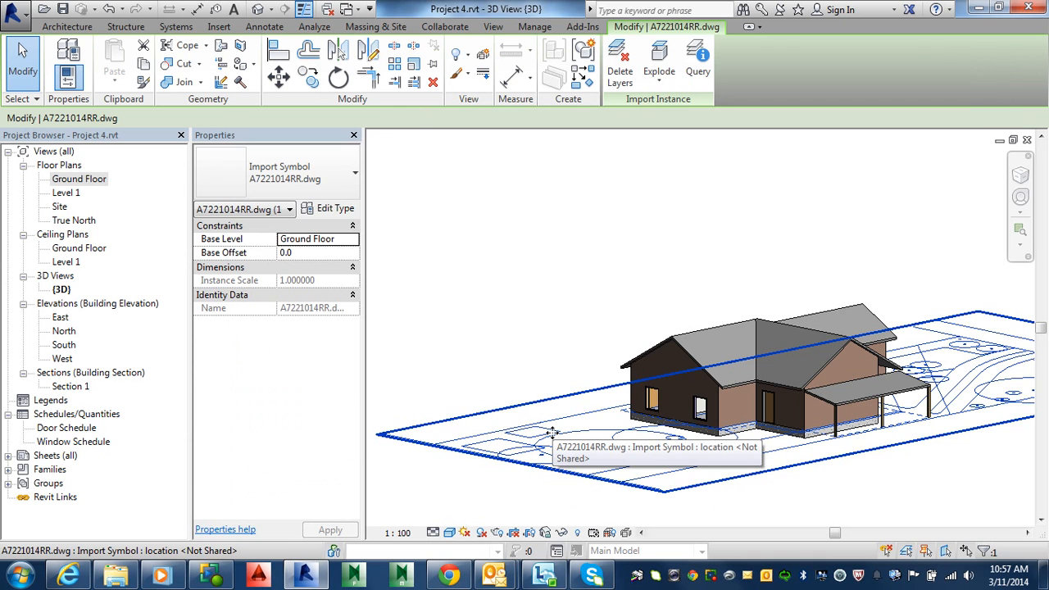
key(Escape)
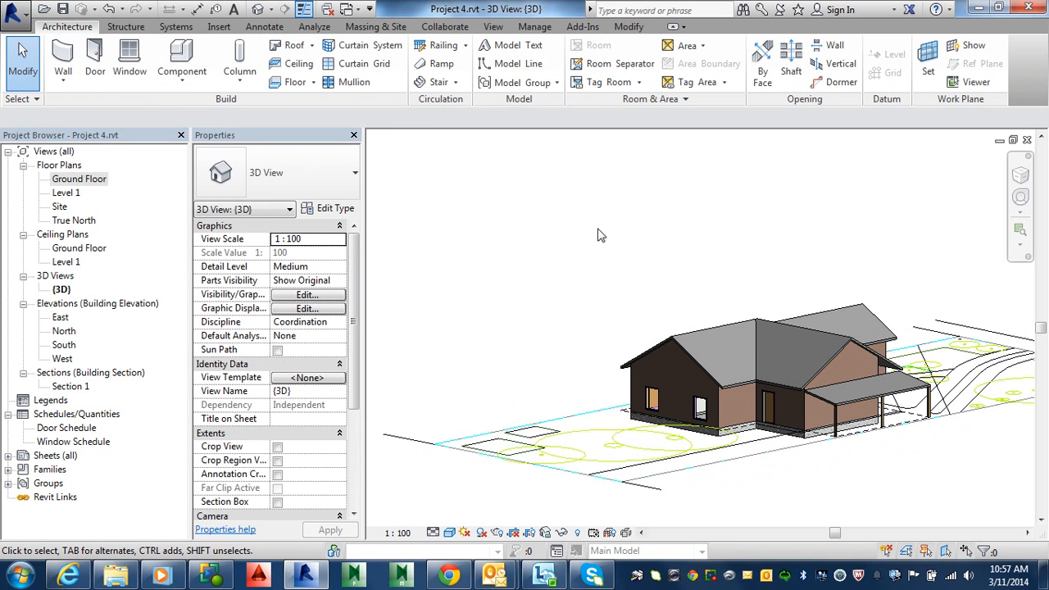
click(536, 27)
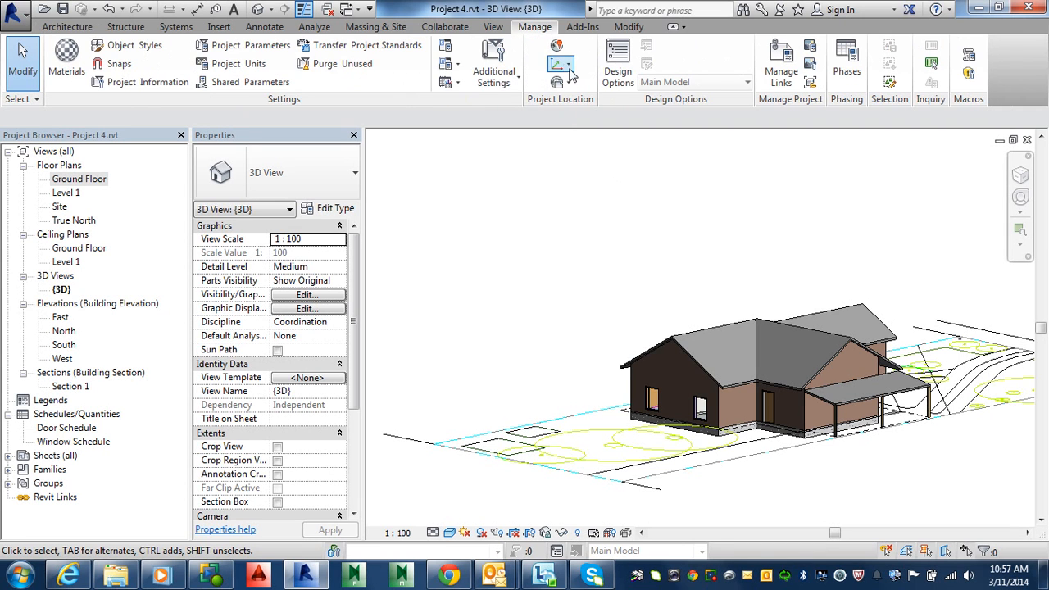
click(783, 76)
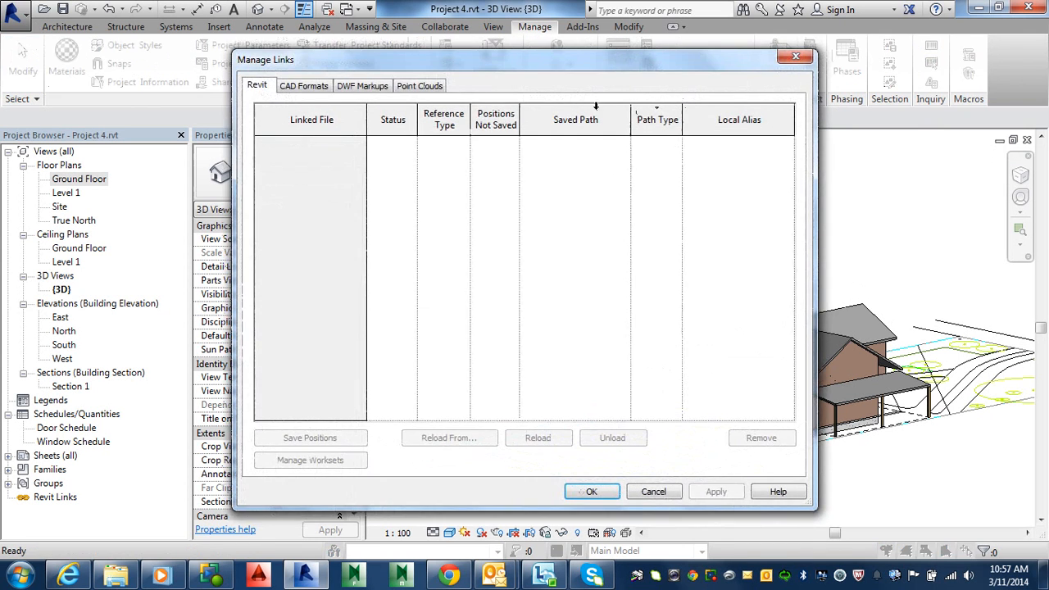
key(Escape)
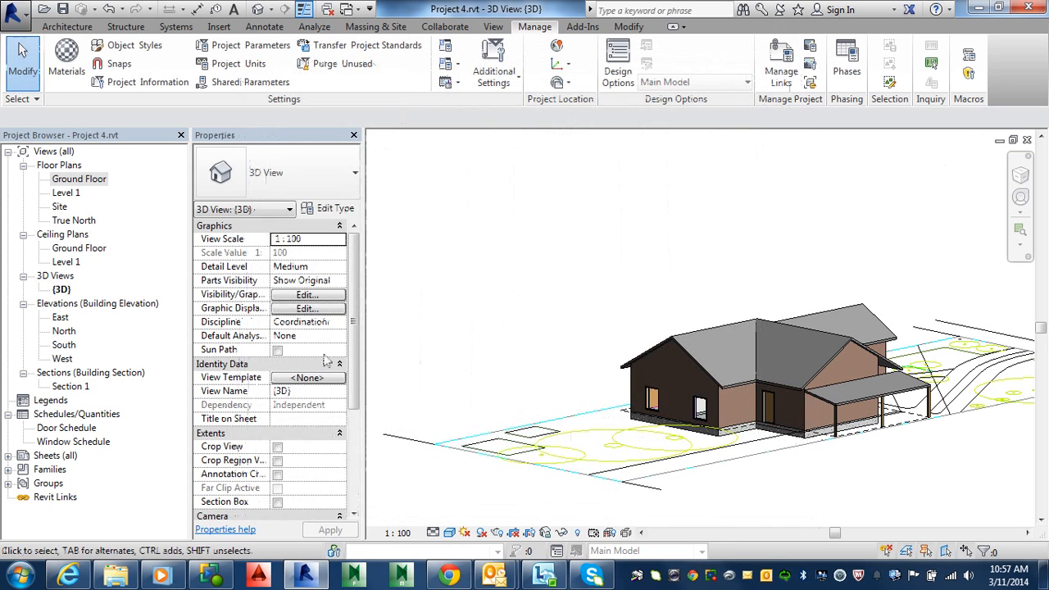
Hide the imported DWG site plan in the 3D view's visibility settings
key(v)
key(v)
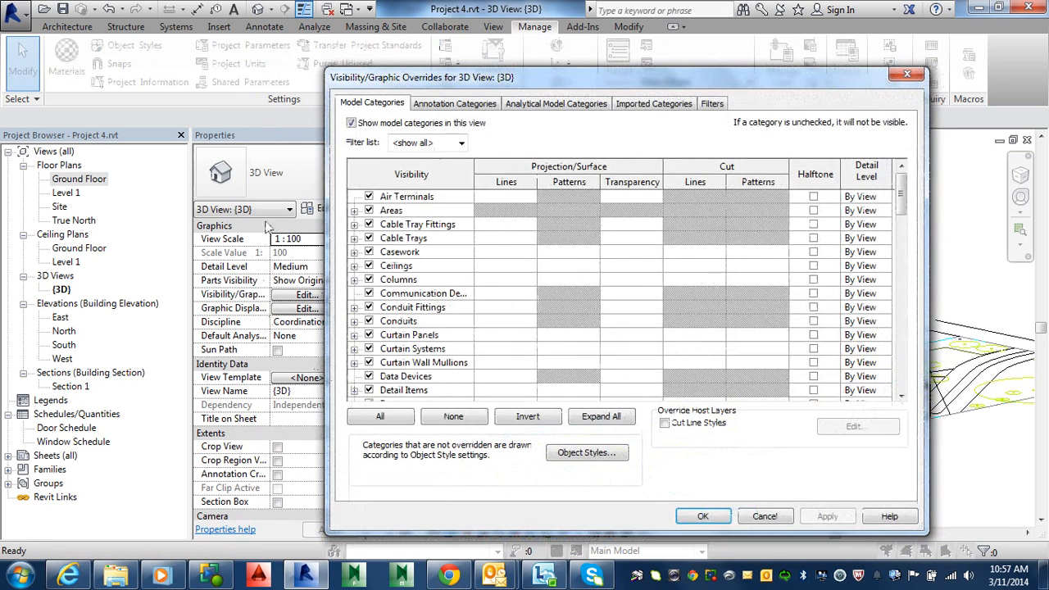
click(641, 108)
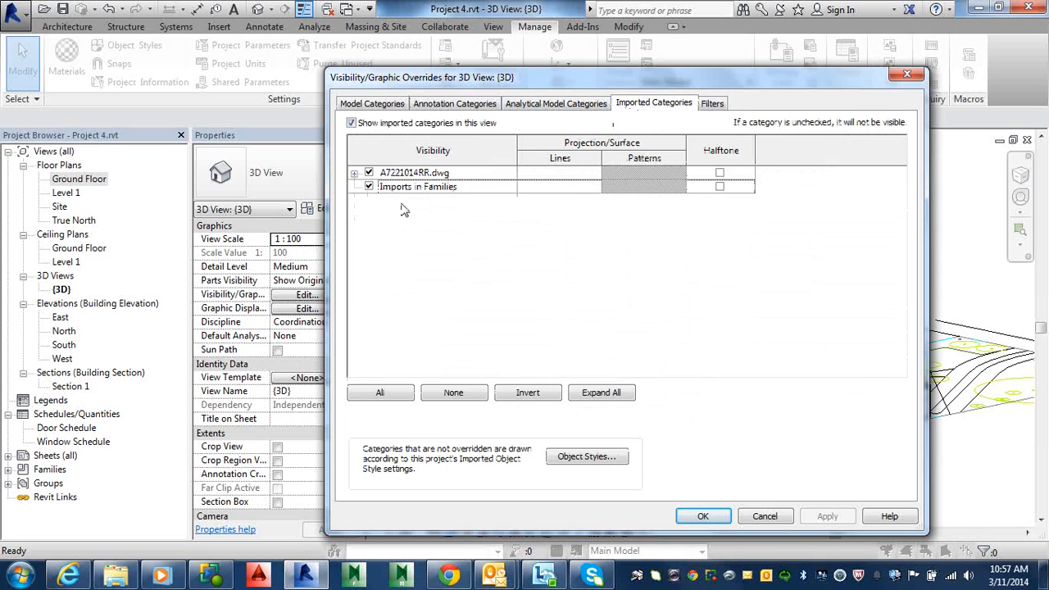
click(369, 173)
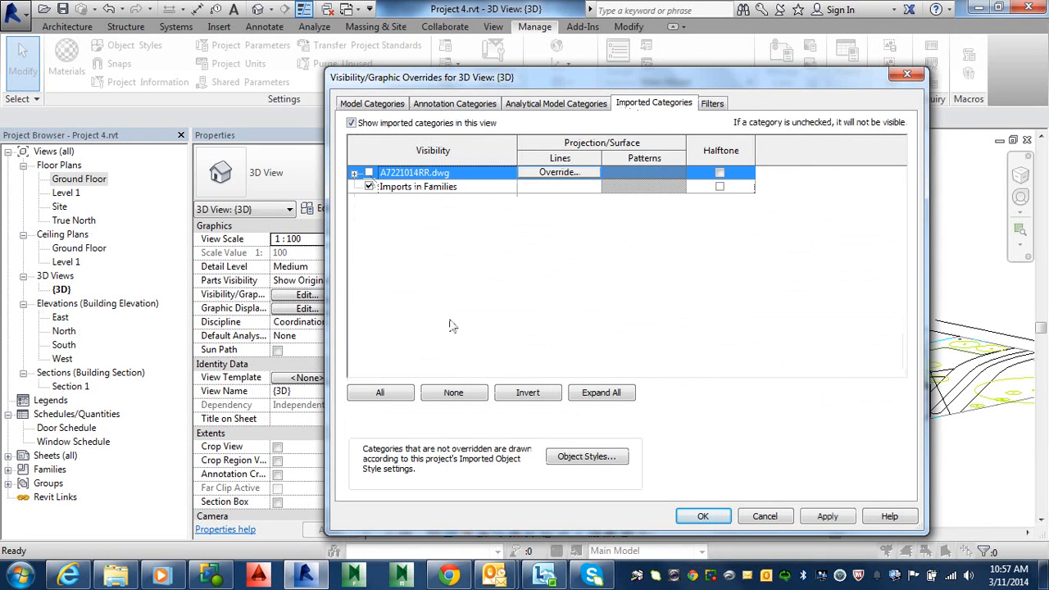
click(702, 517)
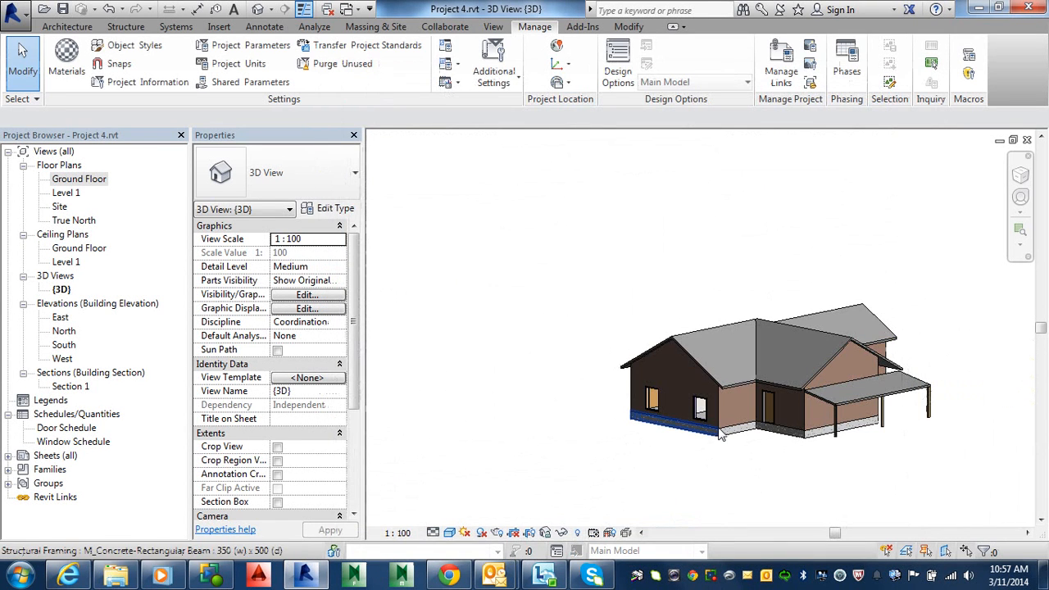
Orbit and zoom the 3D view to inspect the carport columns beside the house wall
shift+middle_drag(712, 450, 738, 457)
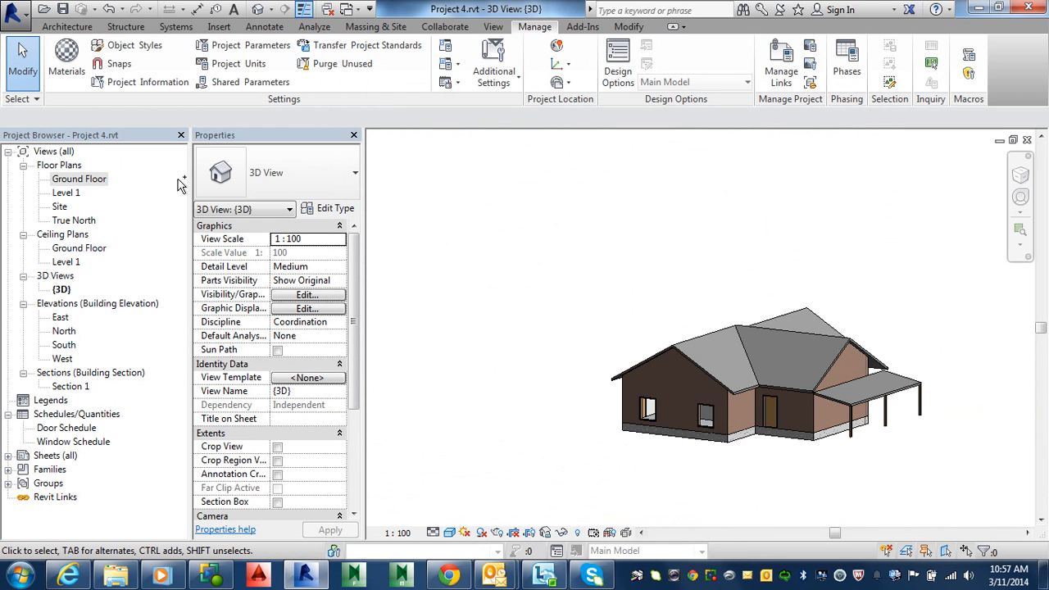
key(alt)
scroll(618, 346, up, 5)
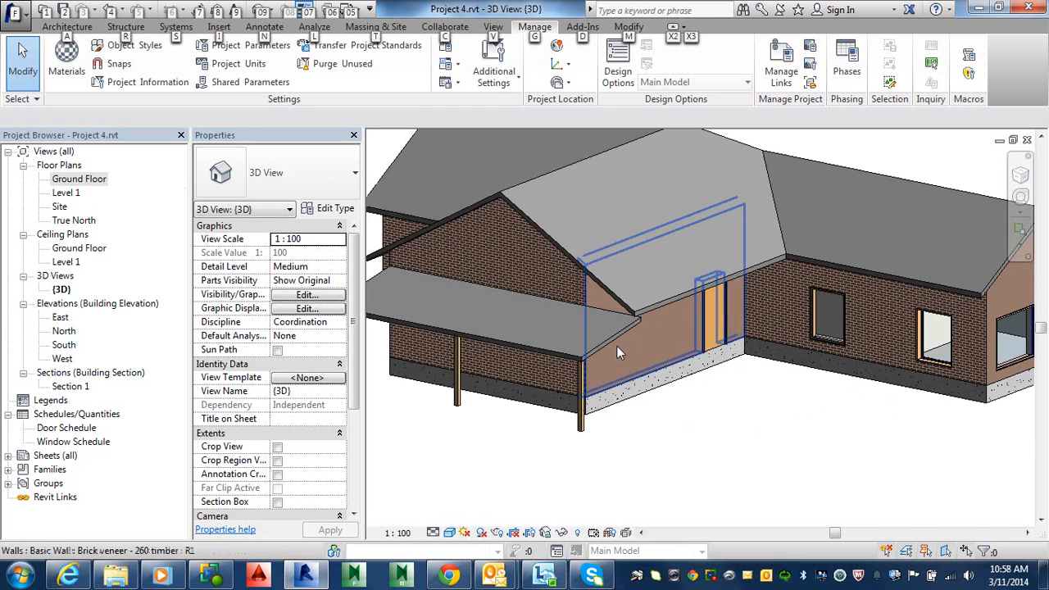
shift+middle_drag(666, 347, 541, 373)
scroll(525, 394, up, 6)
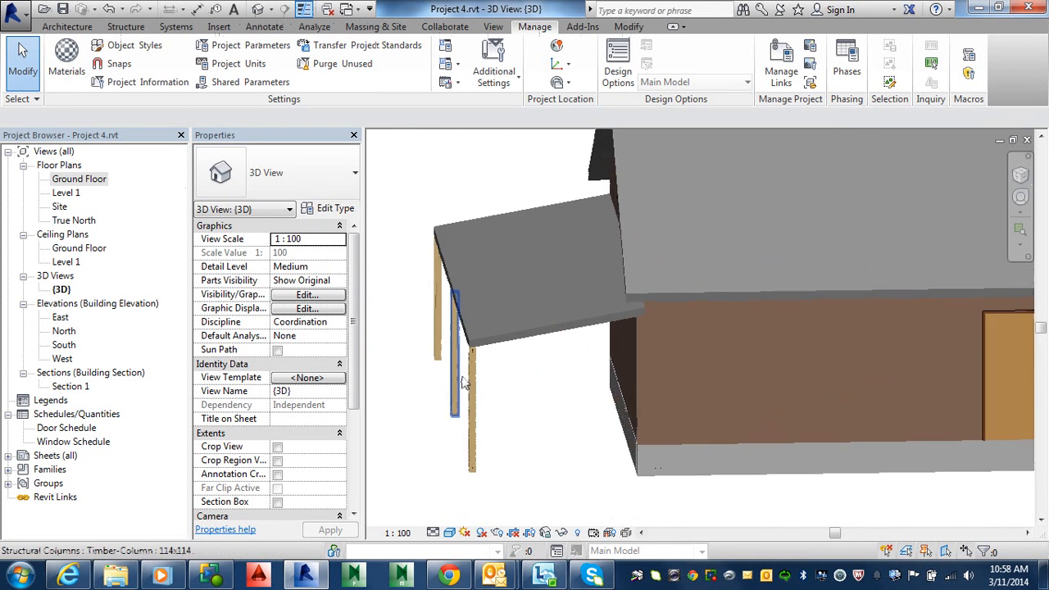
In the Ground Floor plan, copy the outer corner column along the carport's upper edge to the corner beside the house
double_click(76, 180)
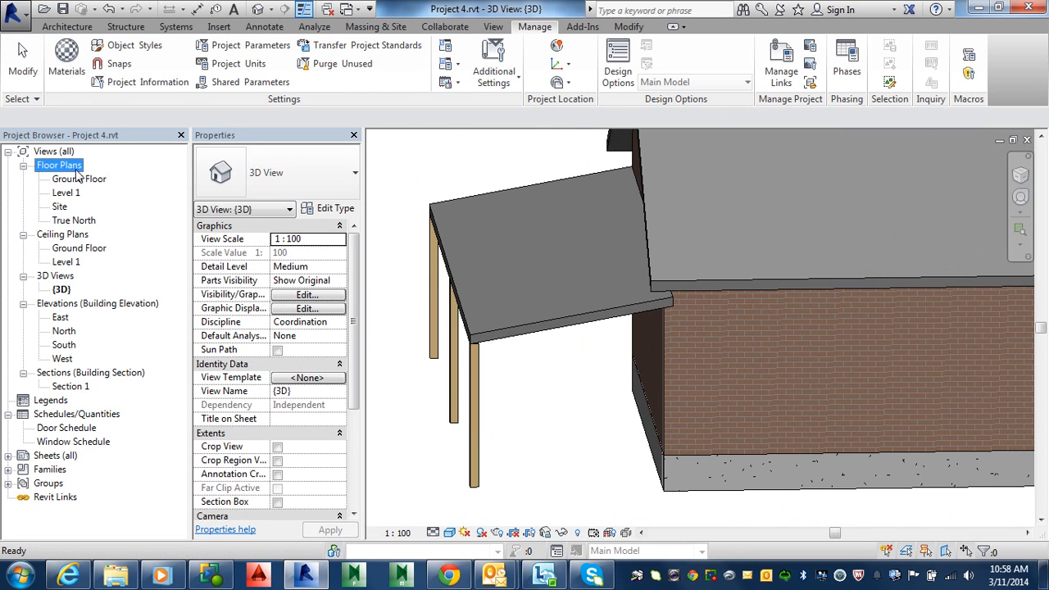
middle_drag(677, 374, 508, 339)
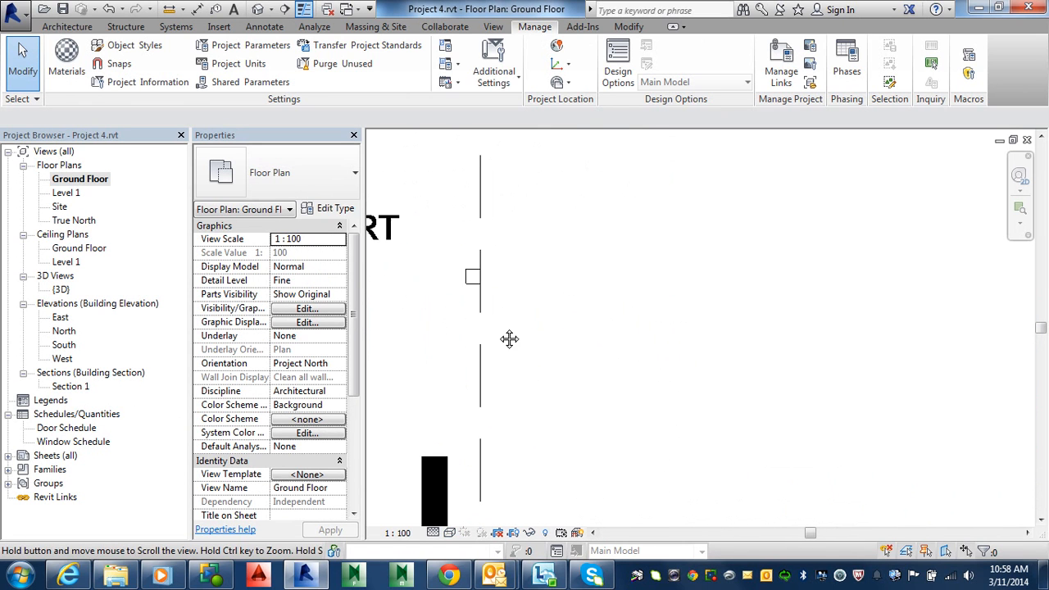
scroll(552, 319, down, 2)
scroll(675, 316, down, 2)
middle_drag(674, 316, 734, 482)
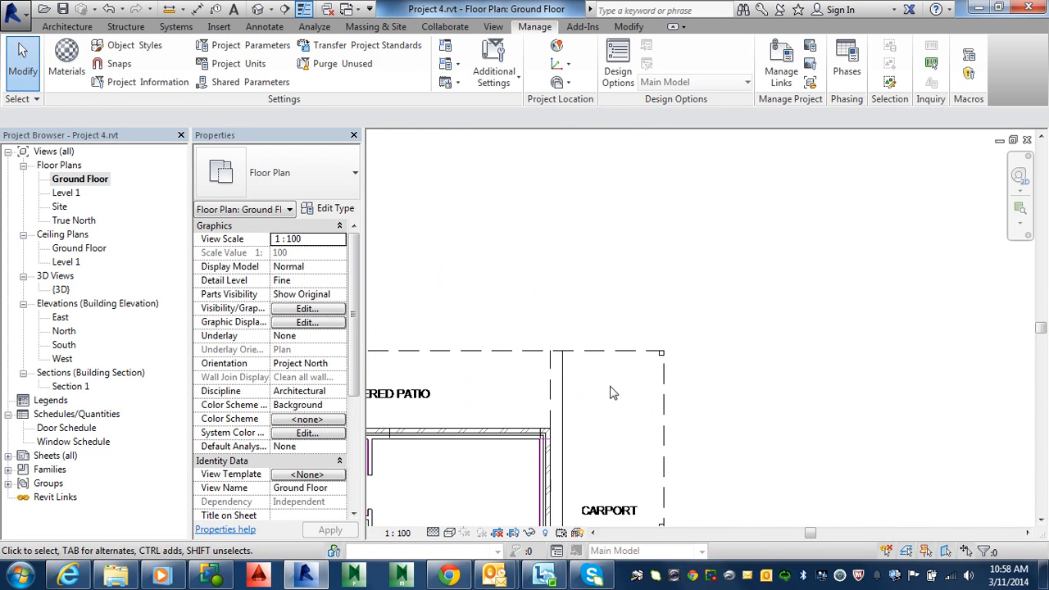
scroll(613, 387, up, 2)
scroll(698, 330, up, 3)
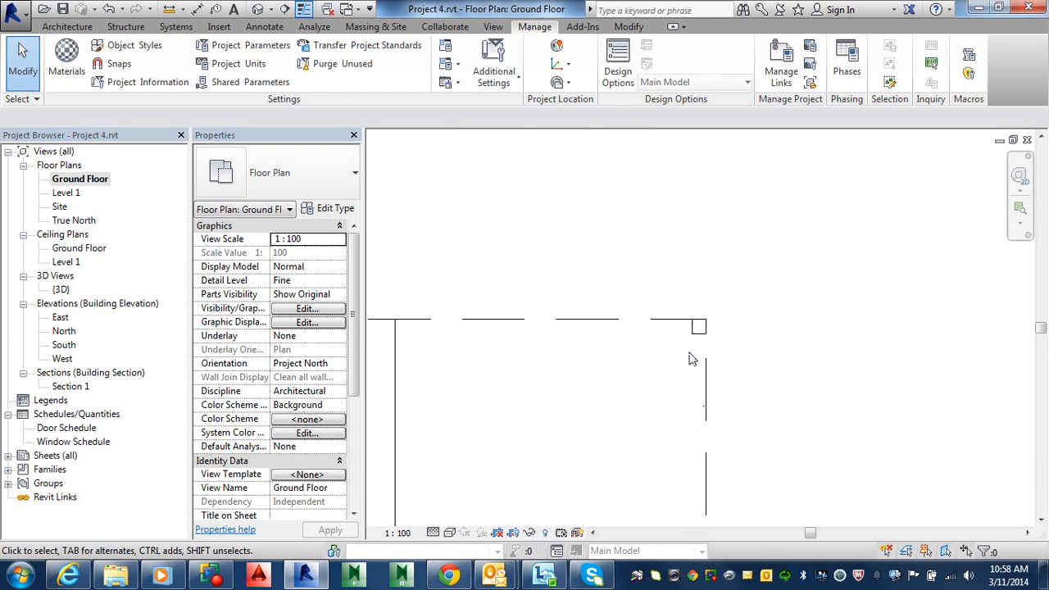
click(699, 330)
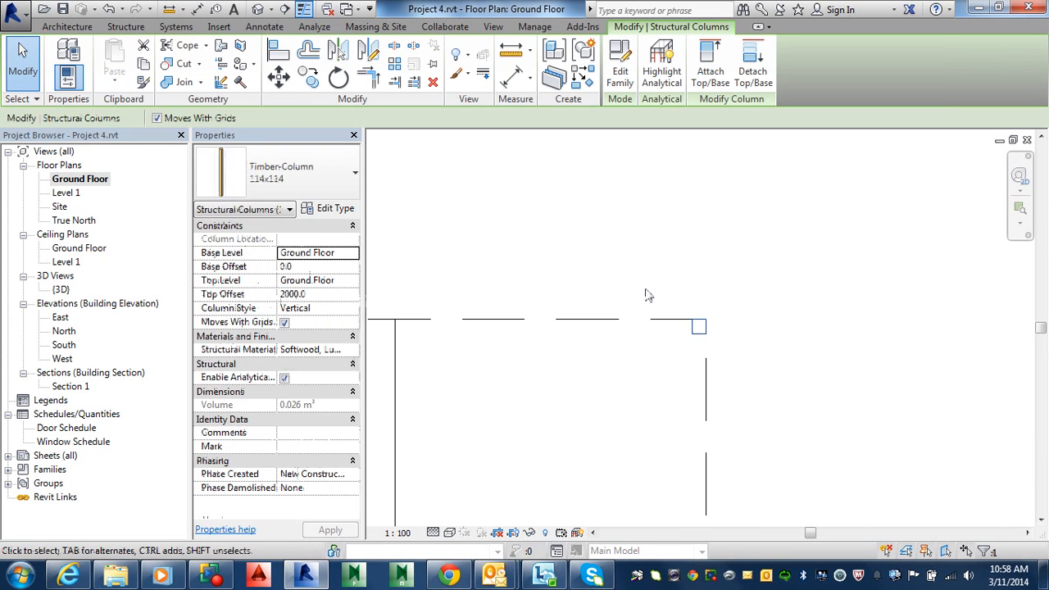
click(310, 77)
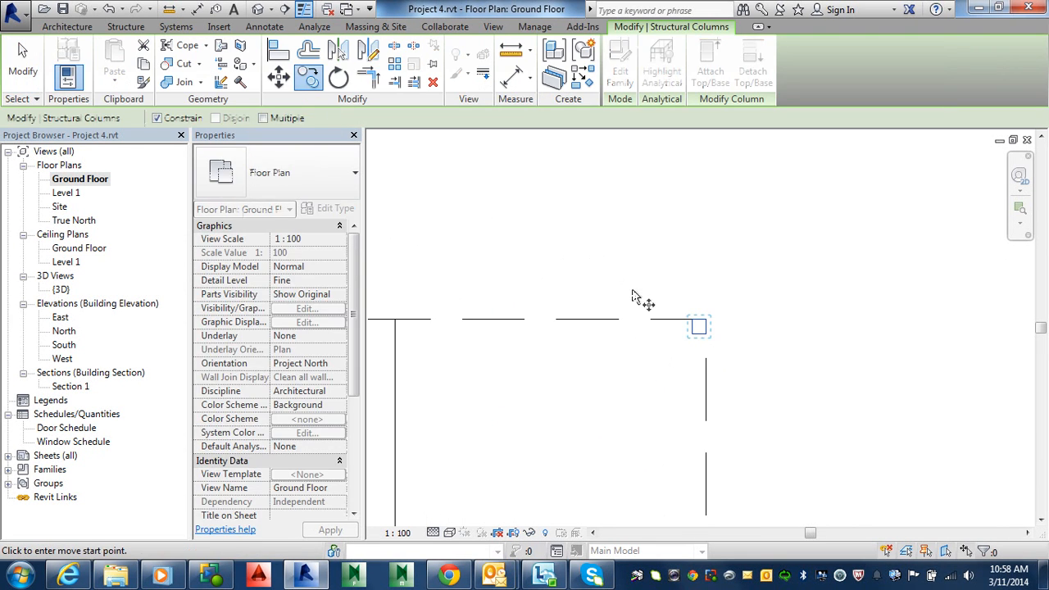
click(694, 326)
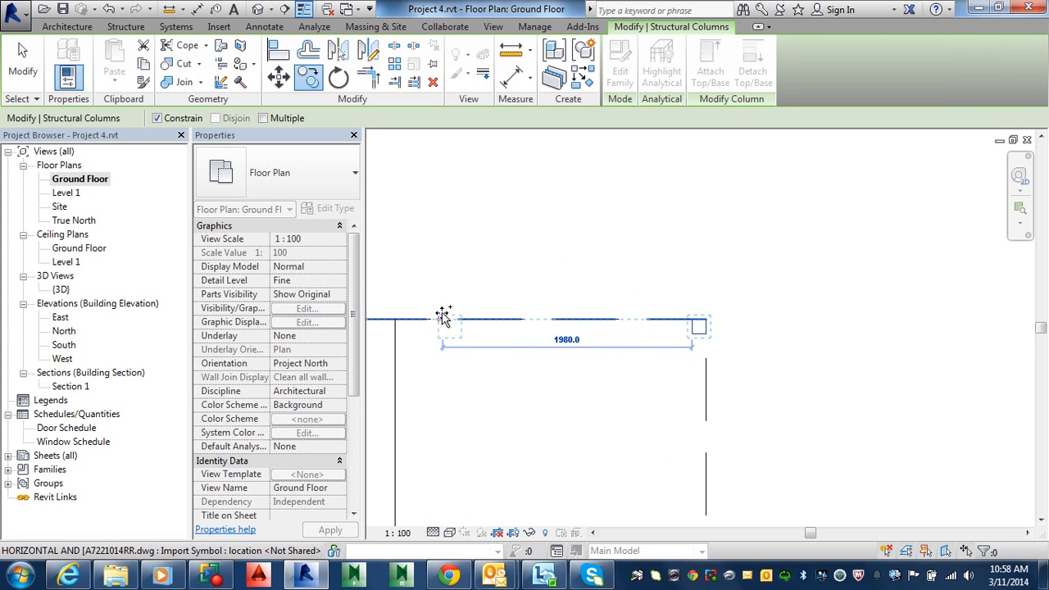
click(398, 327)
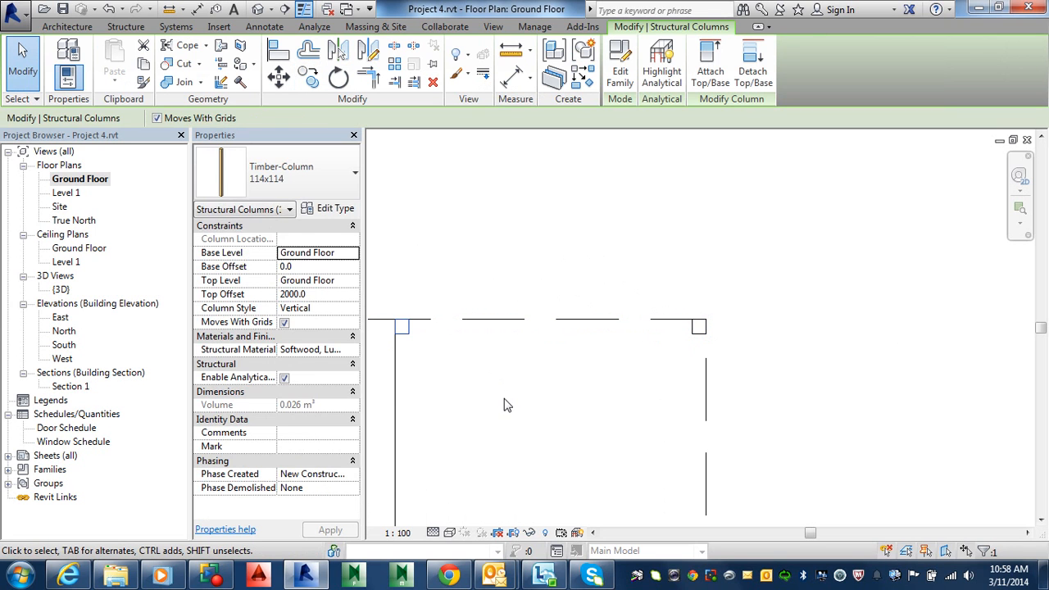
key(Escape)
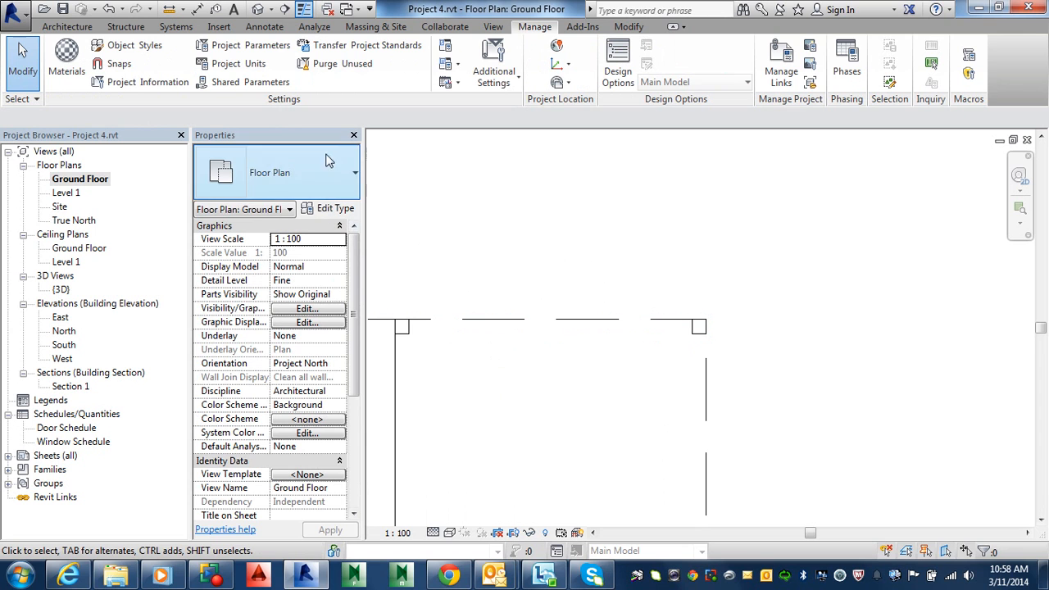
Open the North elevation, select the new column and set the view's detail level to Fine
double_click(72, 332)
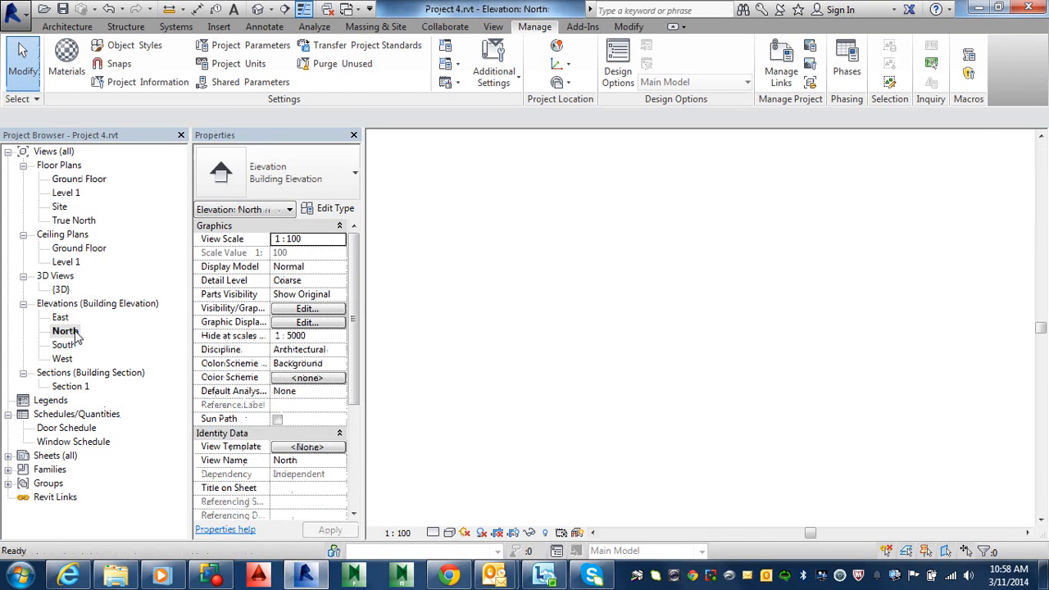
scroll(572, 448, up, 8)
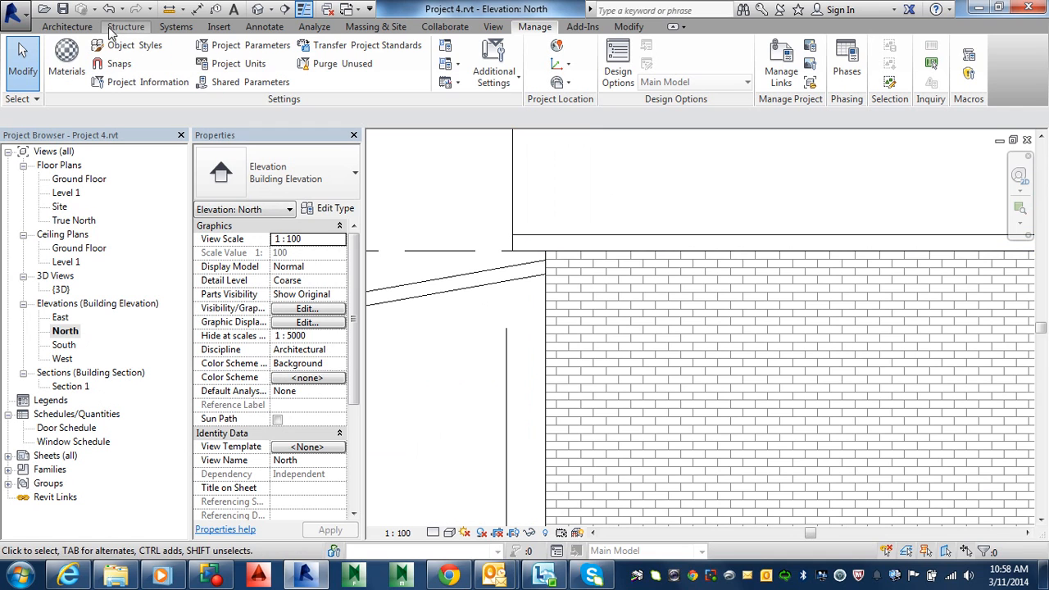
middle_drag(473, 350, 501, 259)
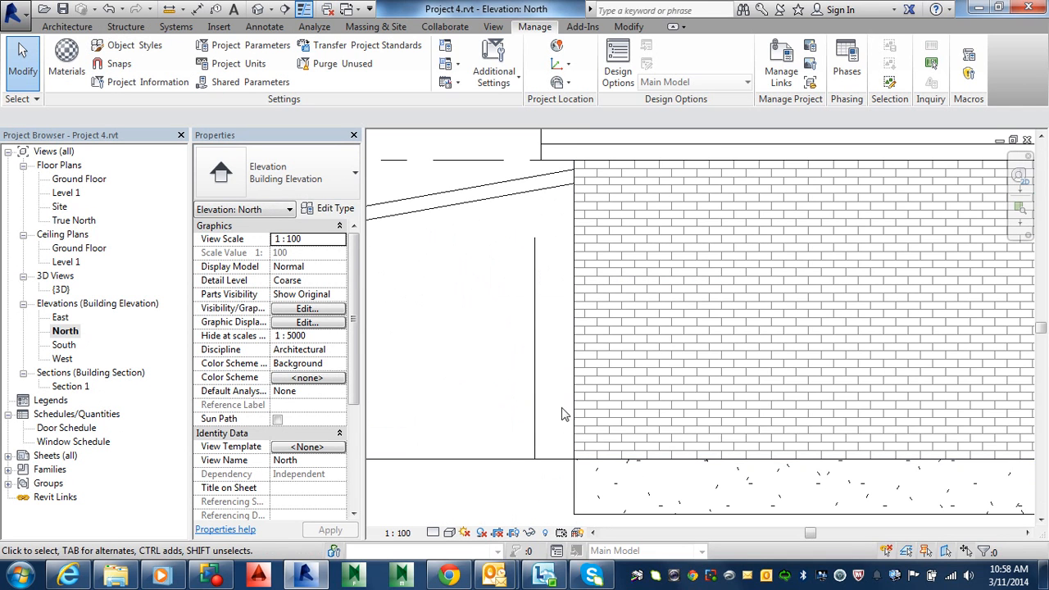
click(535, 332)
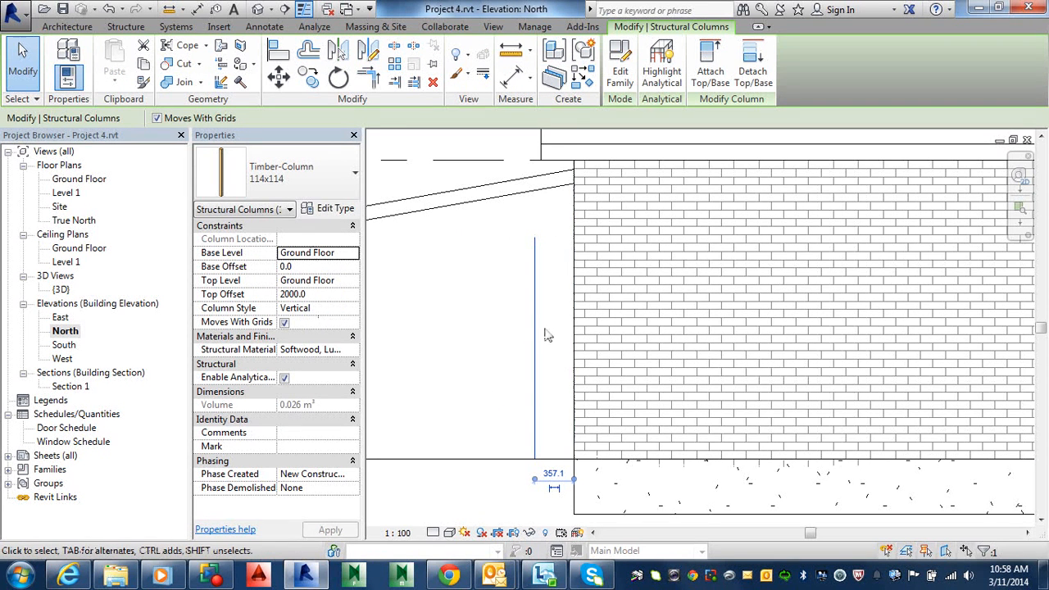
click(433, 532)
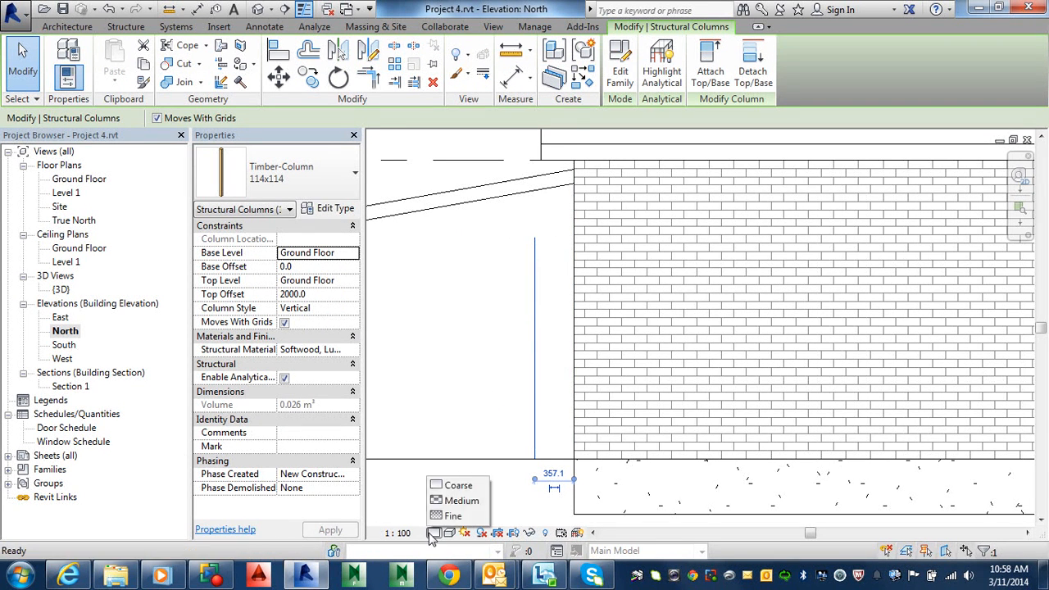
click(447, 516)
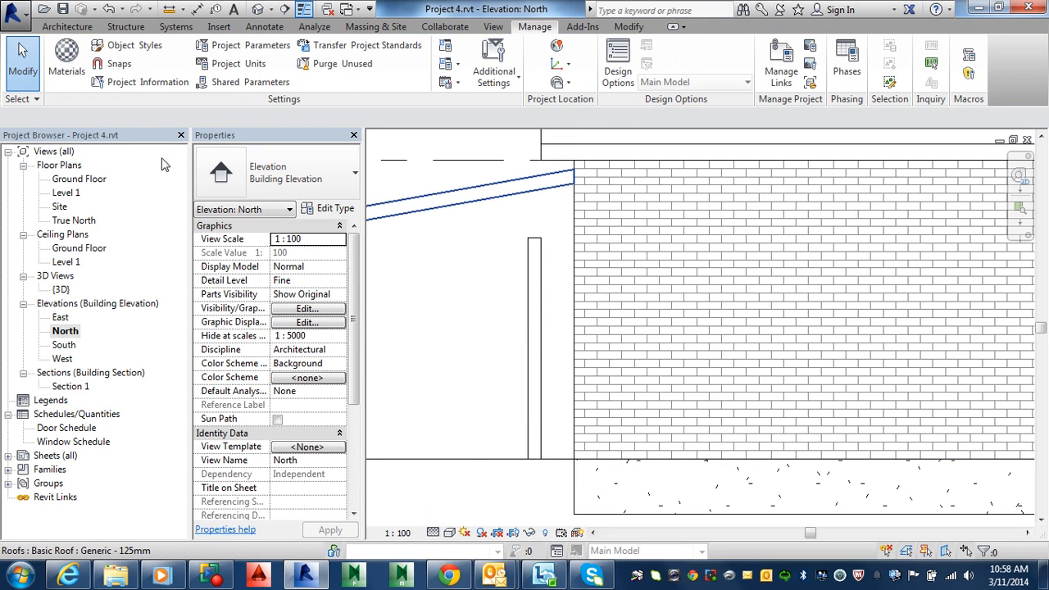
In the Ground Floor plan, move the column beside the house 280 mm to the left onto the wall line
double_click(73, 180)
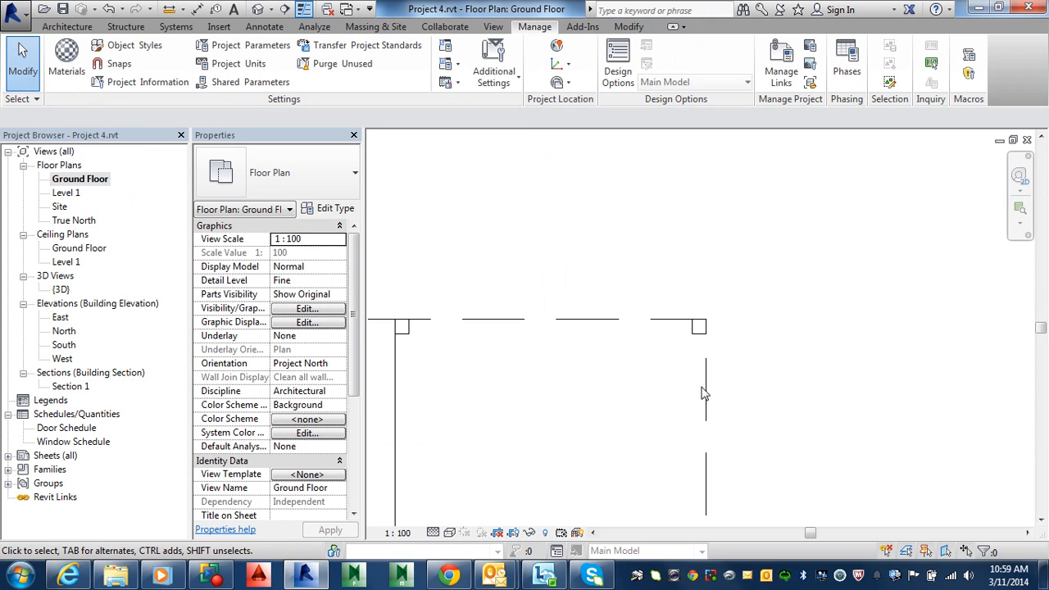
middle_drag(647, 357, 819, 363)
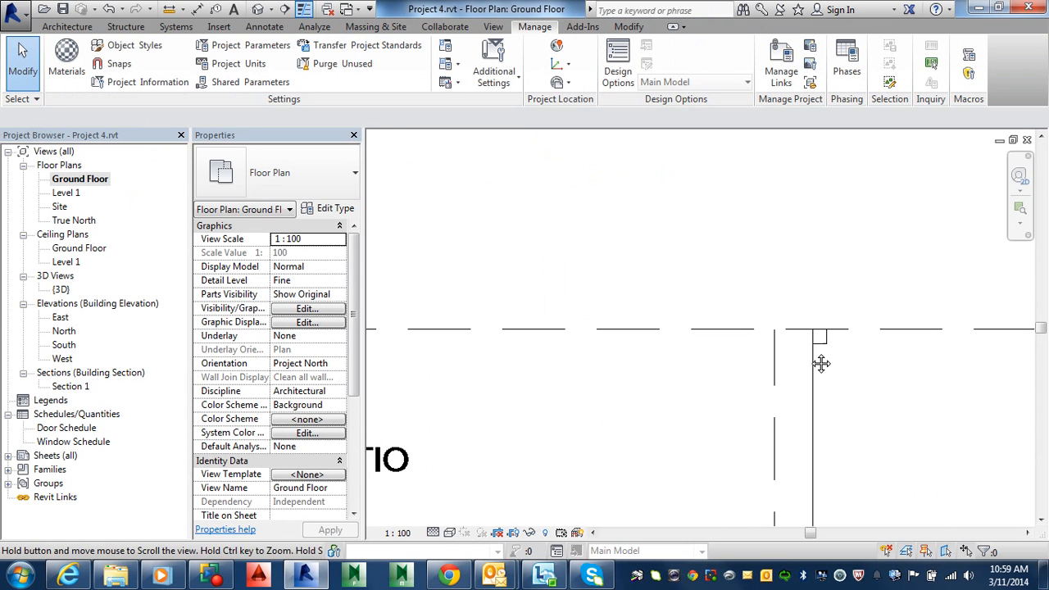
click(806, 346)
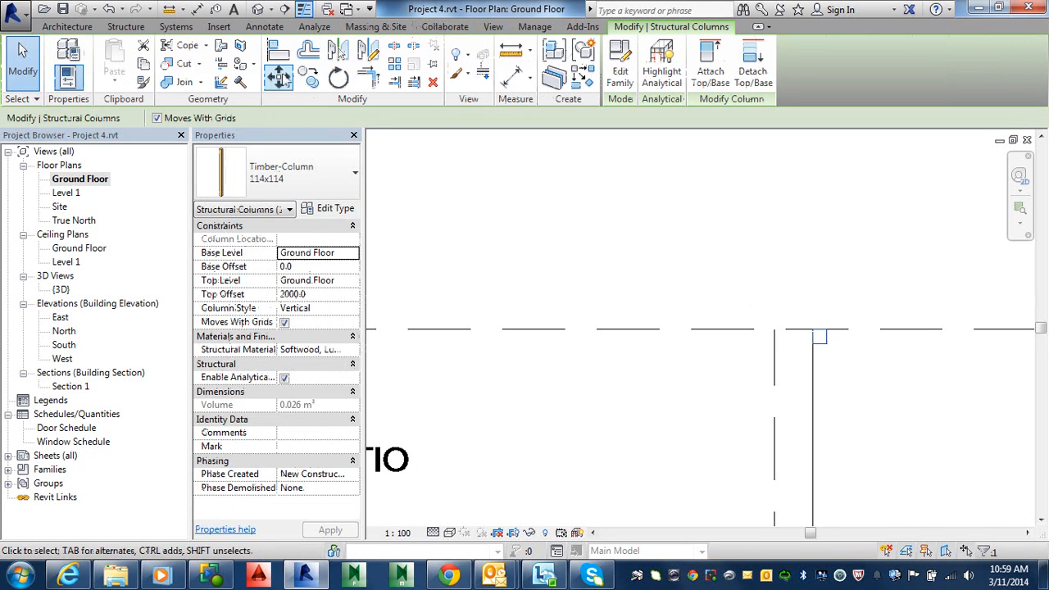
click(278, 76)
scroll(816, 335, up, 4)
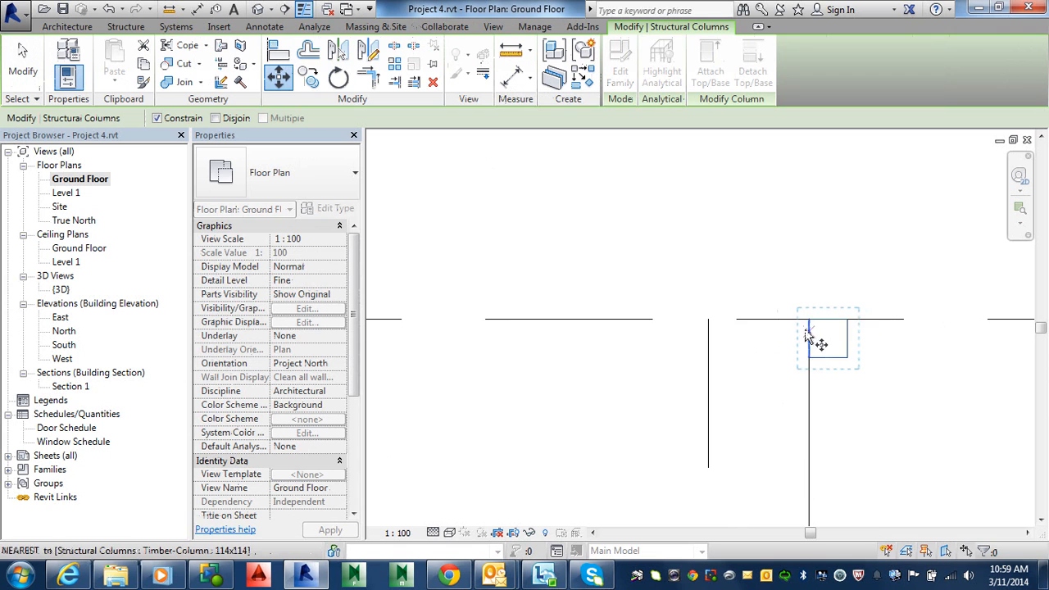
click(810, 319)
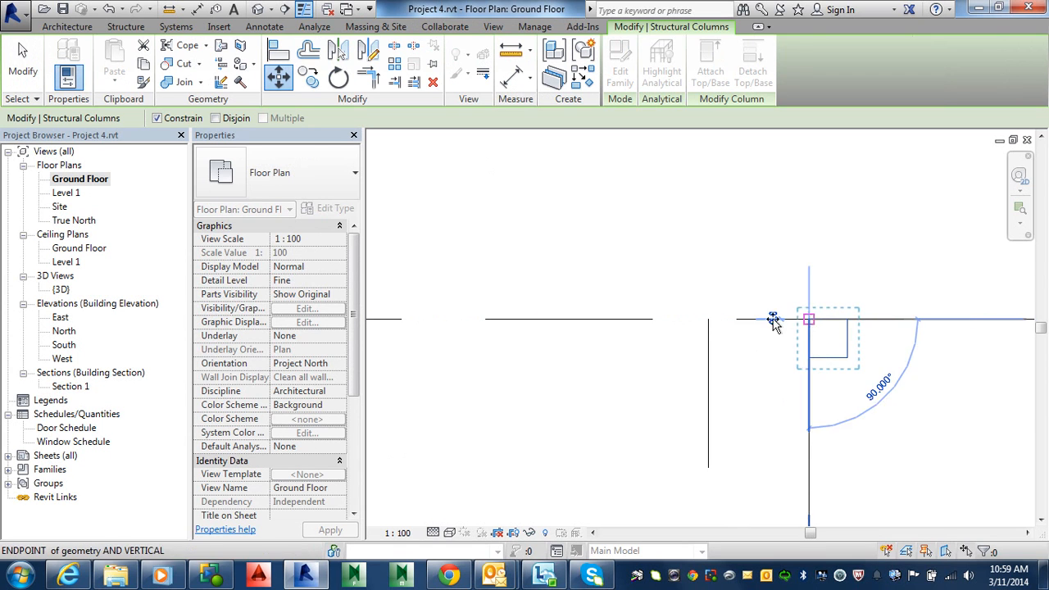
click(709, 319)
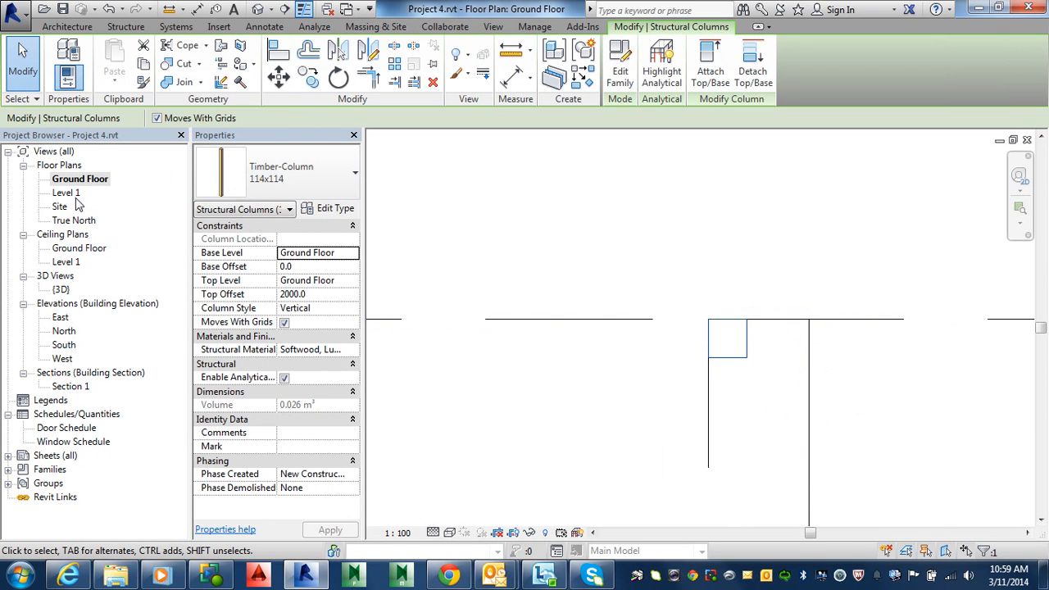
Open the North elevation and measure the vertical distance from the carport roof's underside to the ground at the house wall
double_click(63, 331)
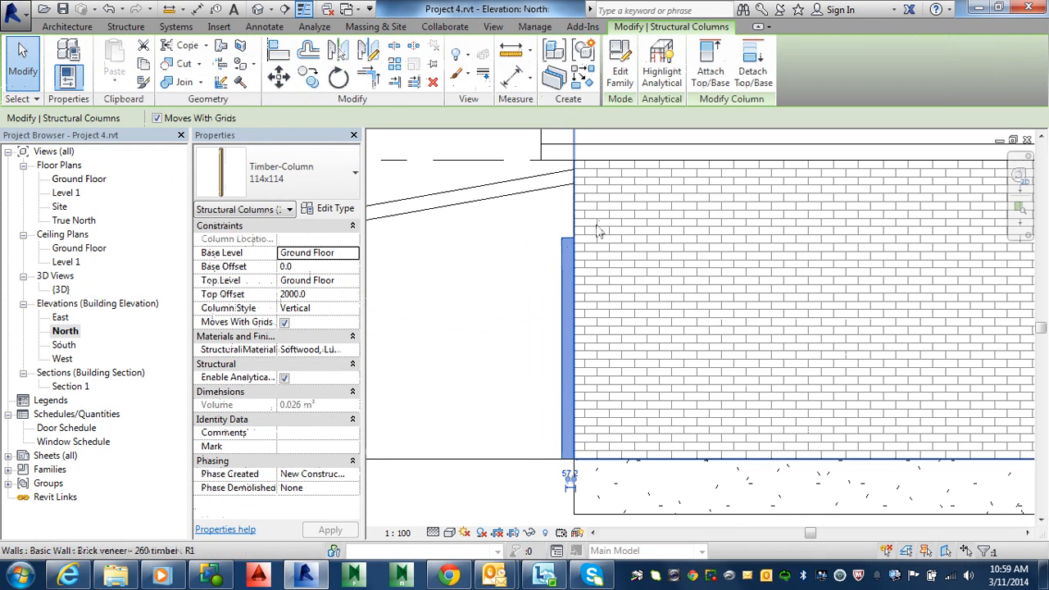
click(562, 217)
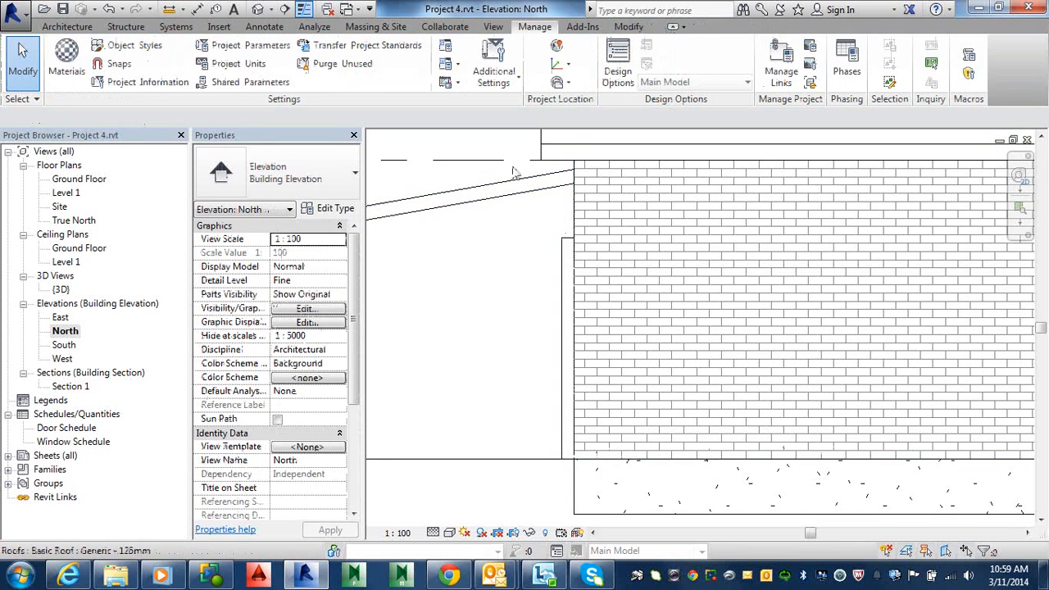
click(169, 9)
click(573, 182)
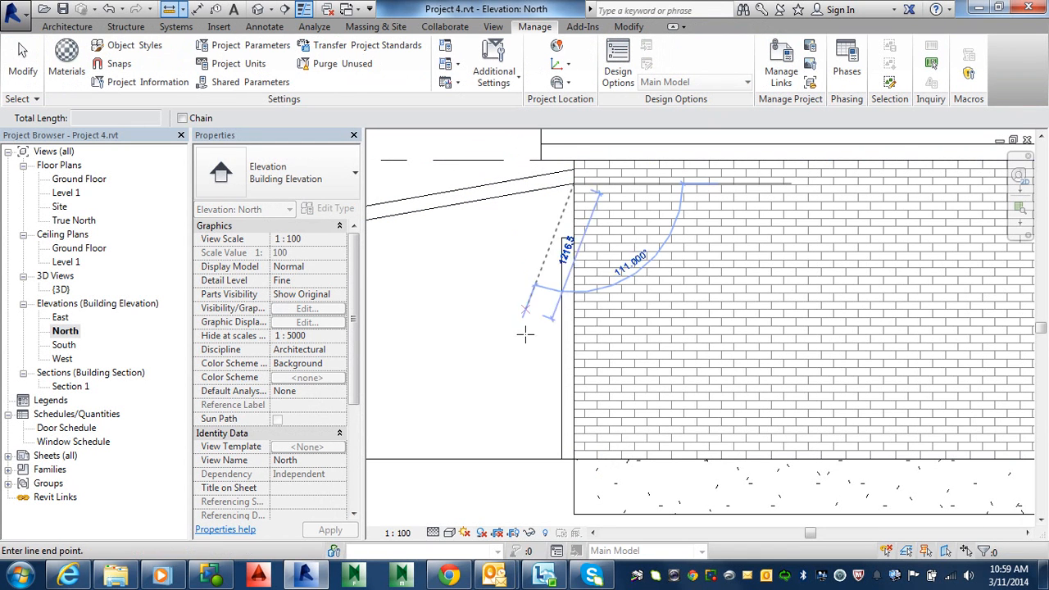
click(574, 459)
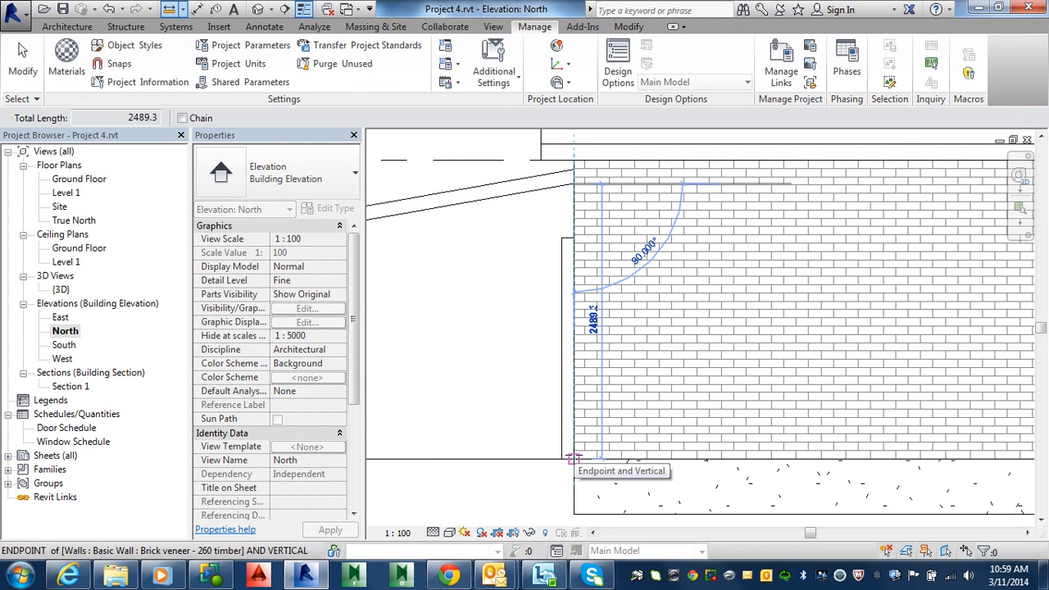
click(574, 459)
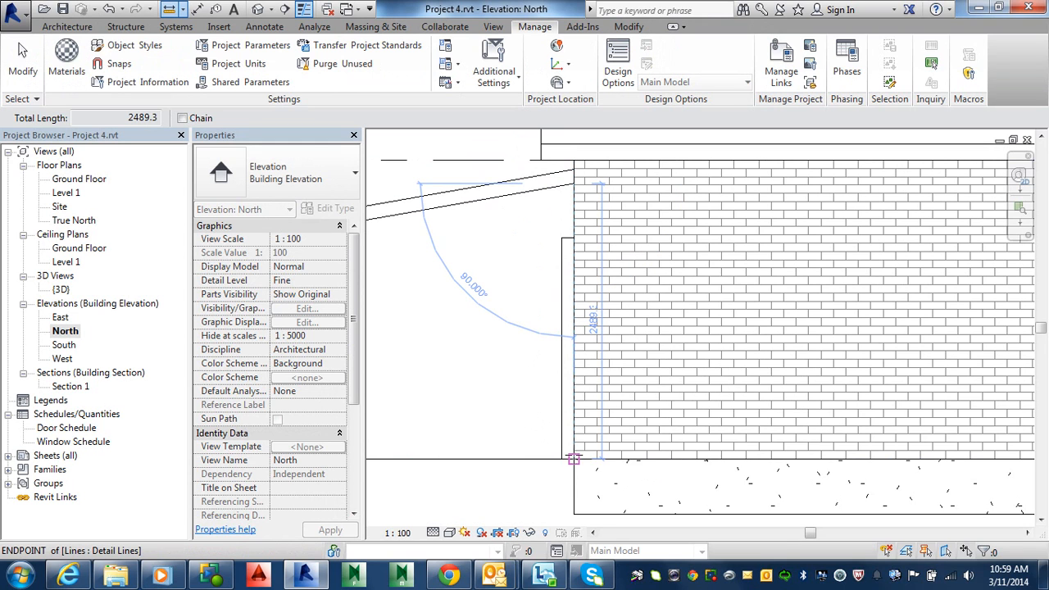
scroll(598, 324, up, 6)
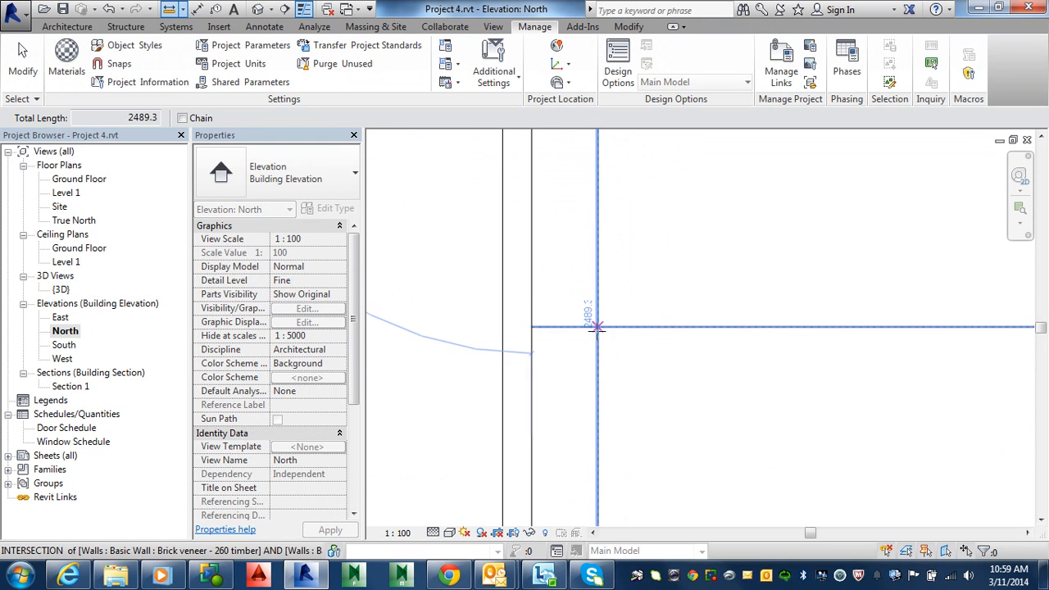
scroll(597, 324, up, 3)
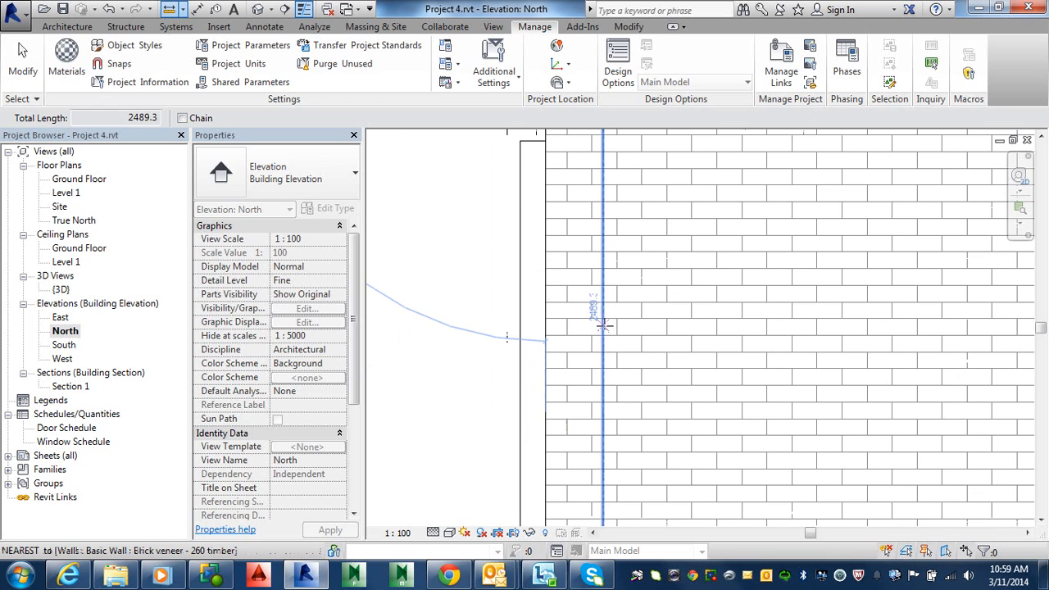
key(Escape)
key(Escape)
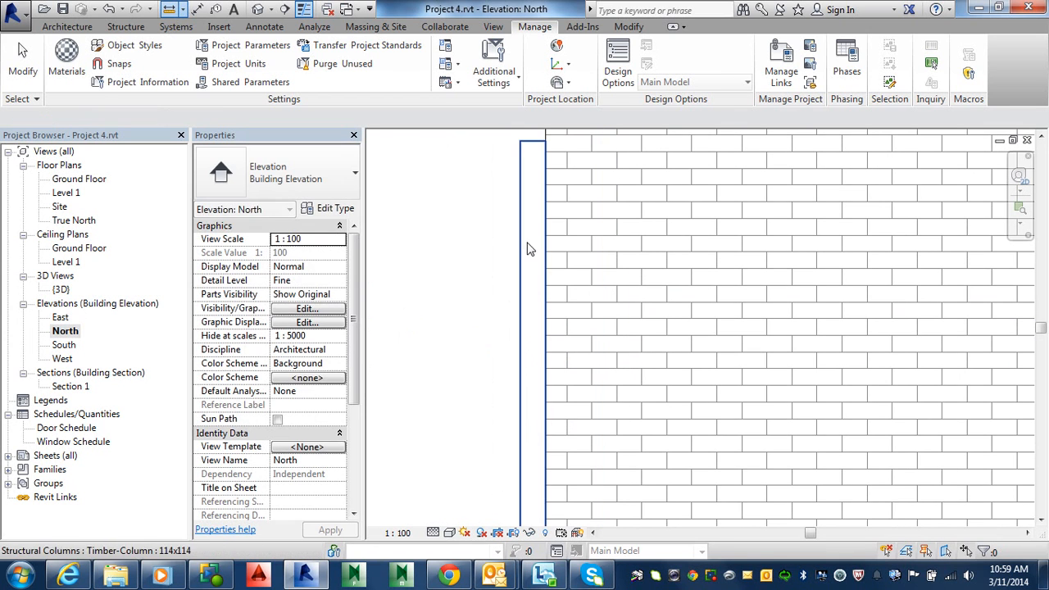
Select the column beside the house and set its Top Offset to 2489.3 mm
click(526, 244)
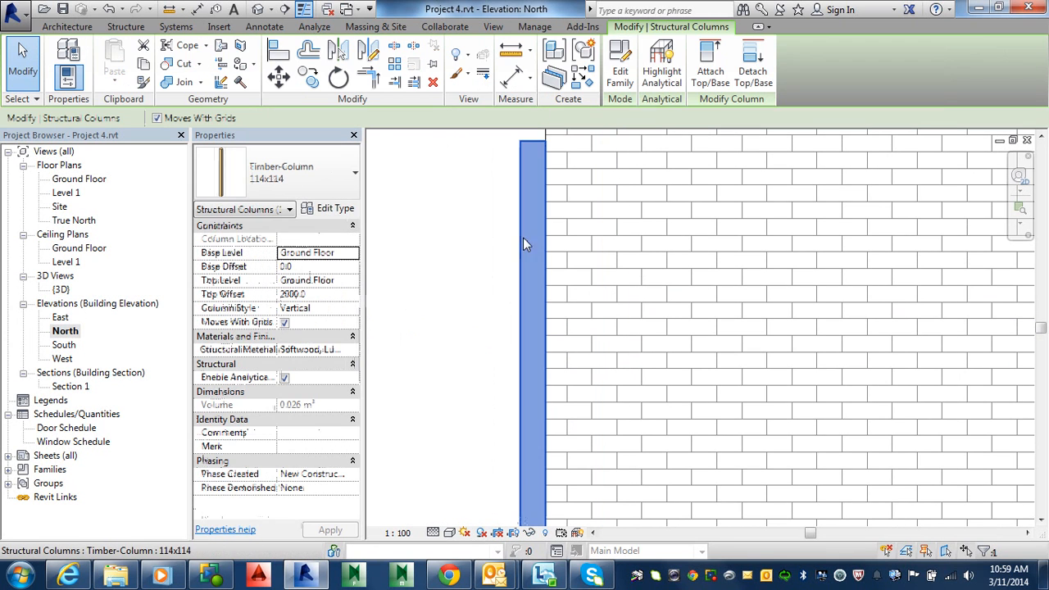
click(316, 295)
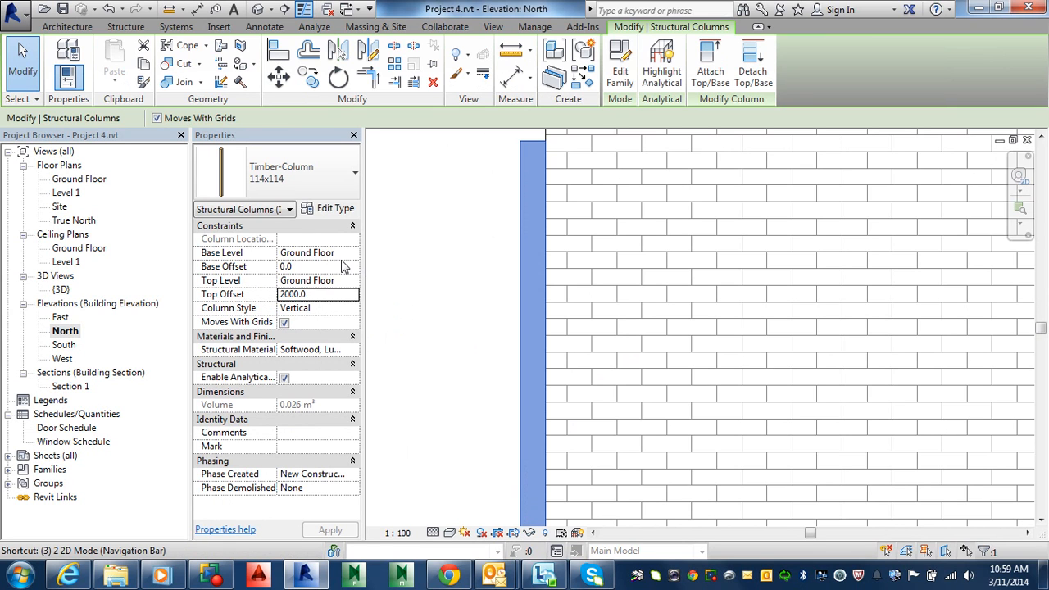
key(Num_Lock)
key(Num_Lock)
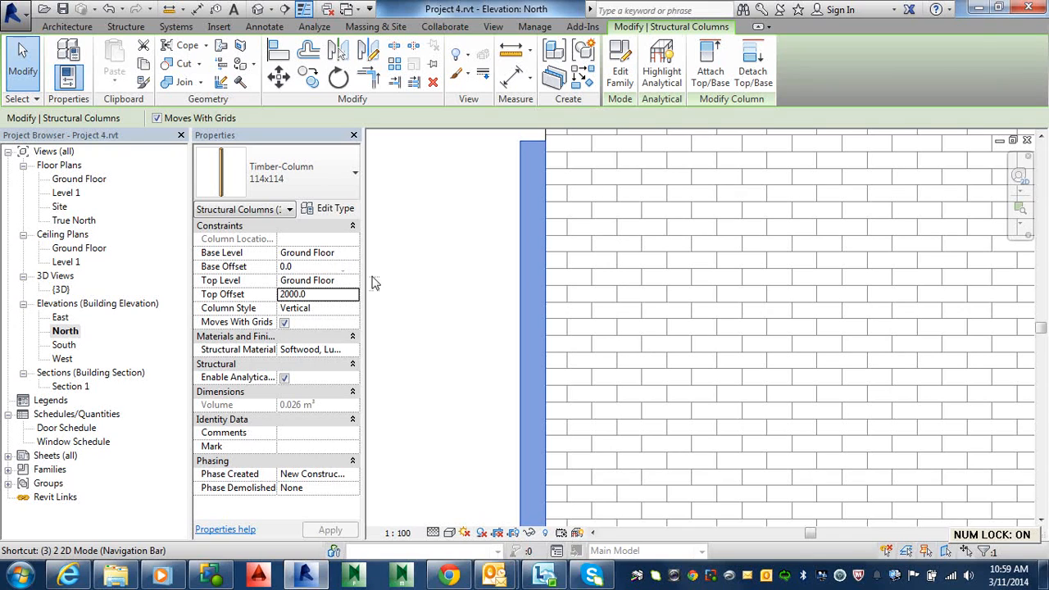
click(320, 297)
text(2489.3)
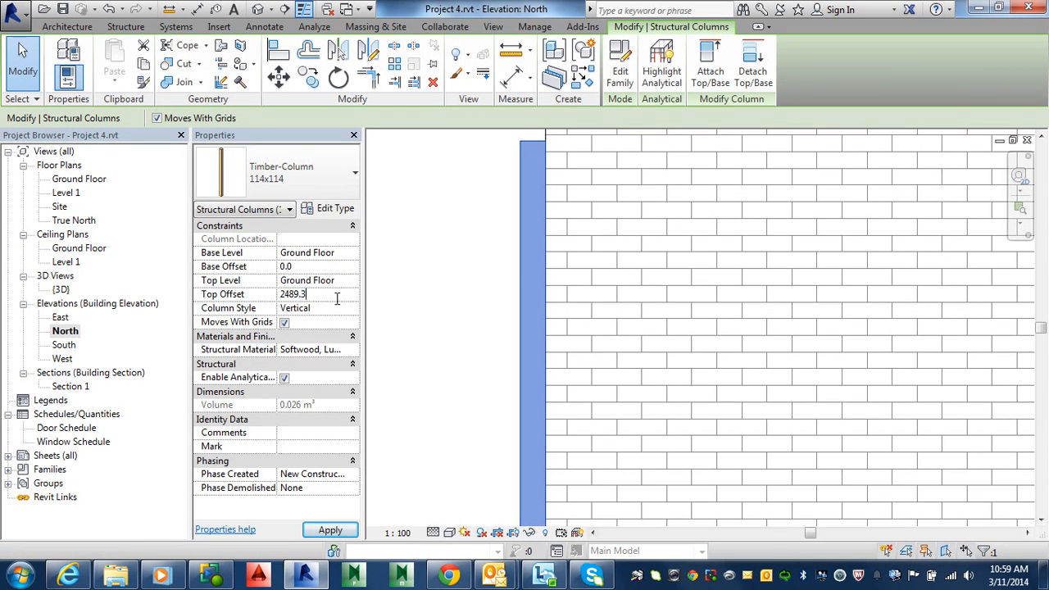
key(Return)
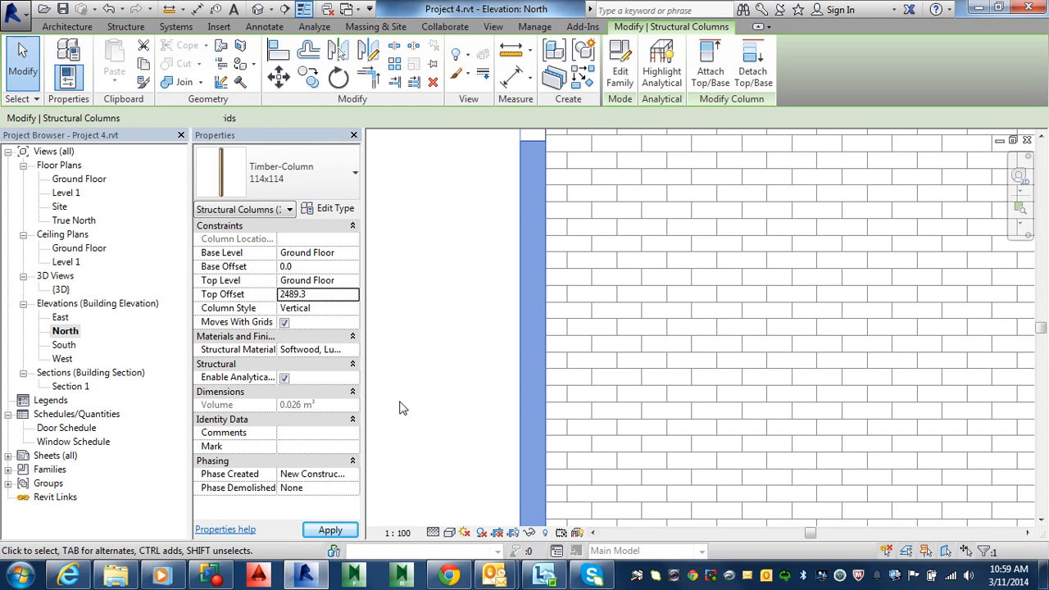
click(330, 531)
Check the extended column against the carport roof in the North elevation and in the 3D view
scroll(451, 426, down, 3)
middle_drag(460, 394, 562, 438)
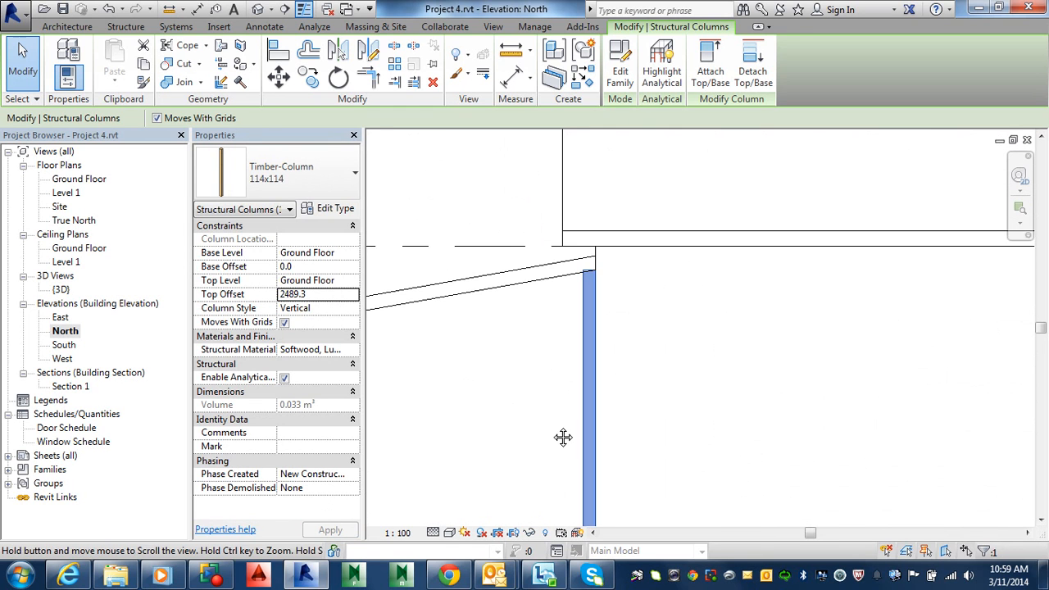
click(562, 409)
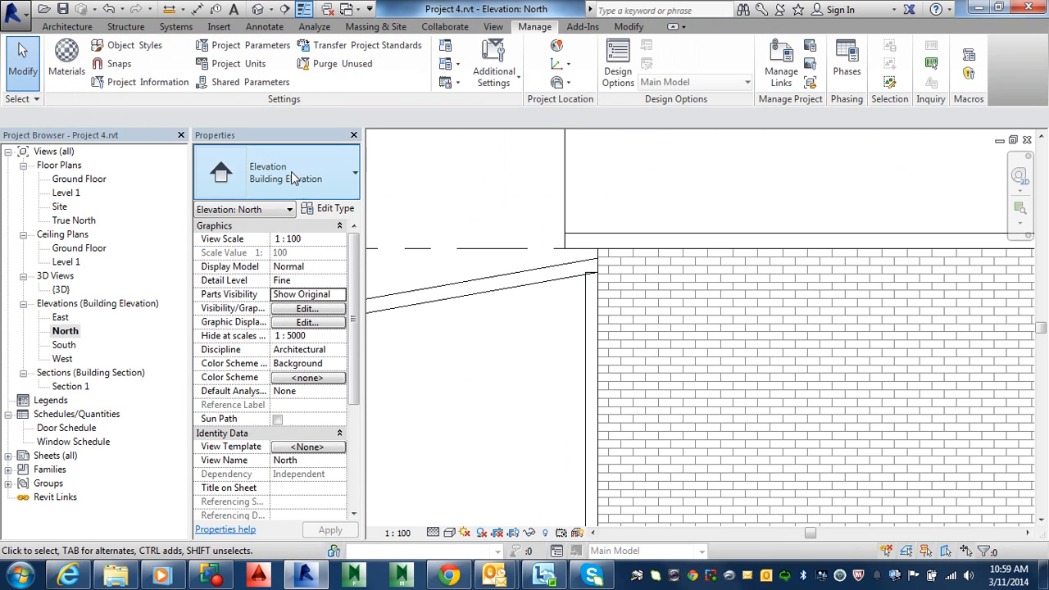
click(259, 9)
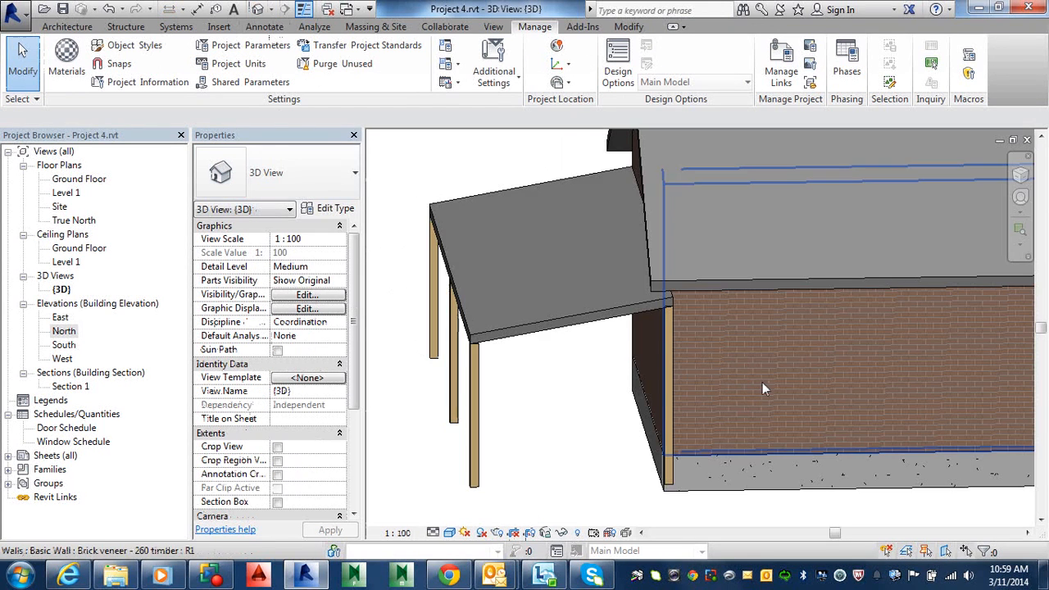
shift+middle_drag(582, 417, 811, 464)
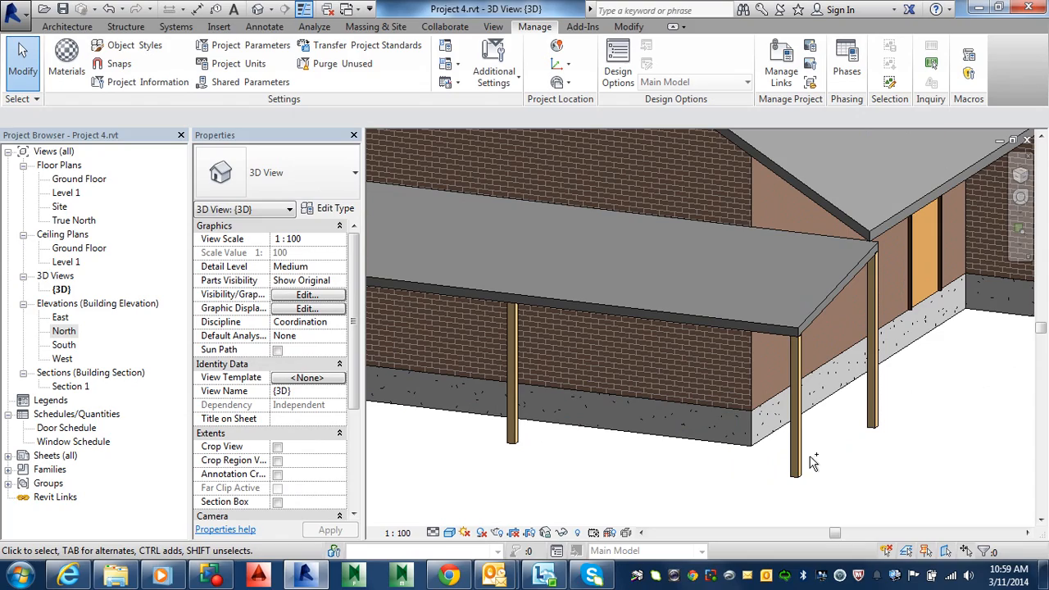